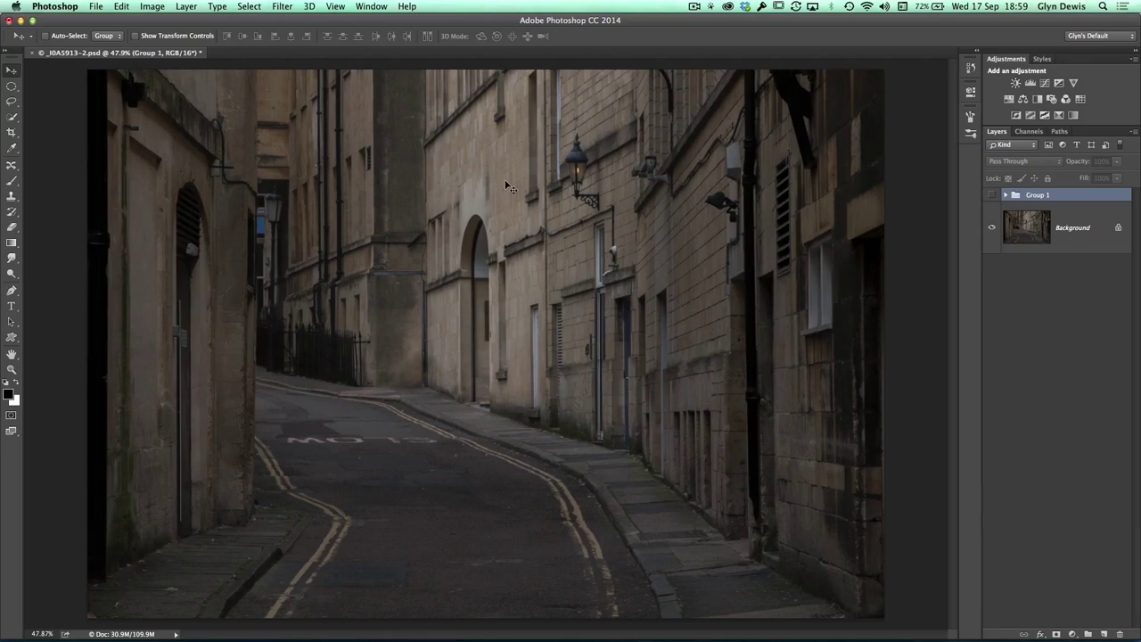
# Toggle the Rhino layer to compare, then switch Group 1 on to show the blue night alley
pyautogui.click(991, 195)
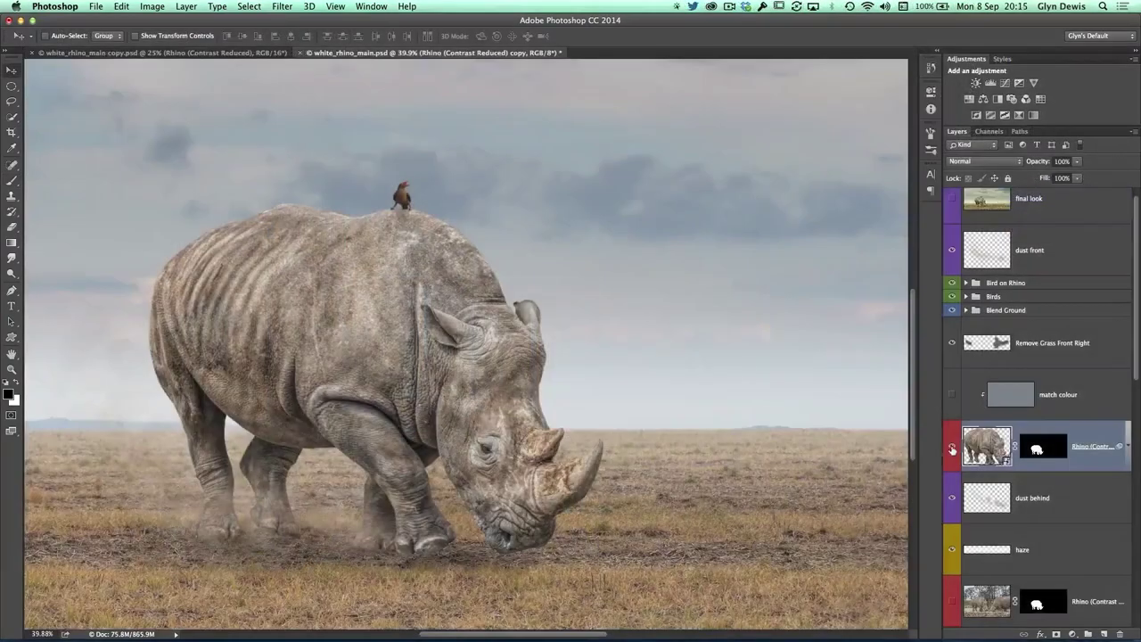
pyautogui.click(952, 447)
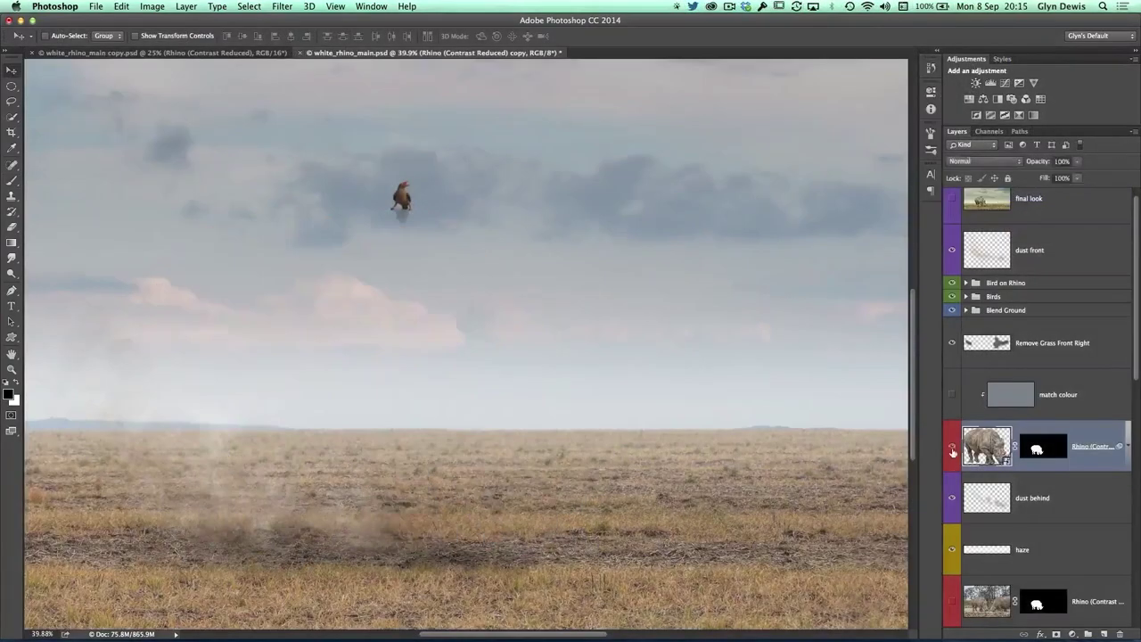
pyautogui.click(952, 447)
pyautogui.click(952, 448)
pyautogui.click(952, 448)
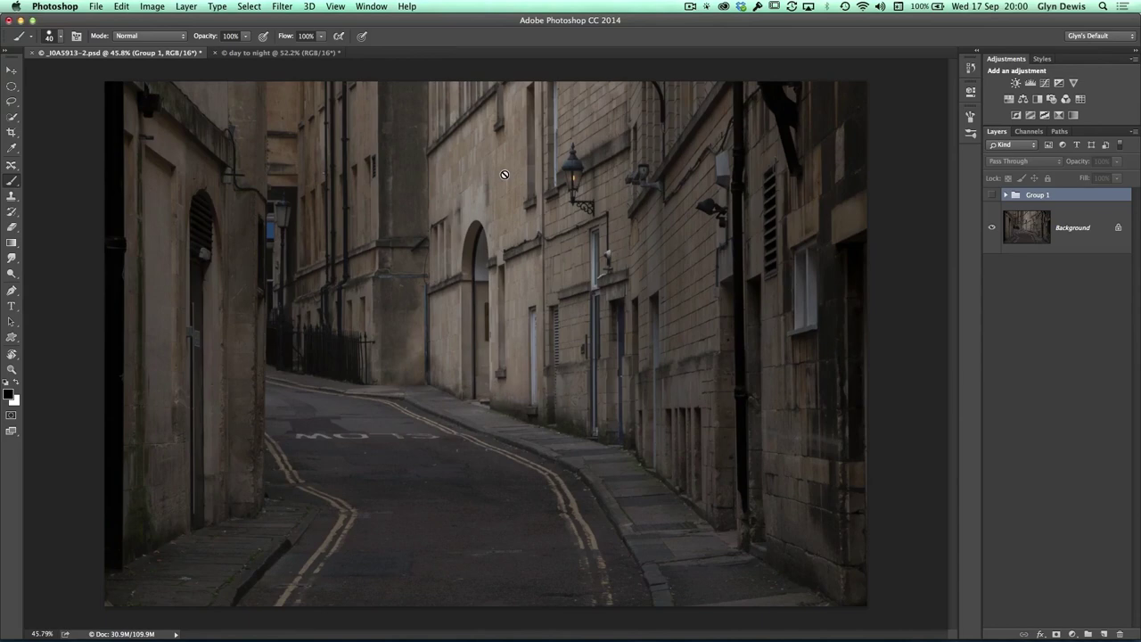
pyautogui.click(991, 194)
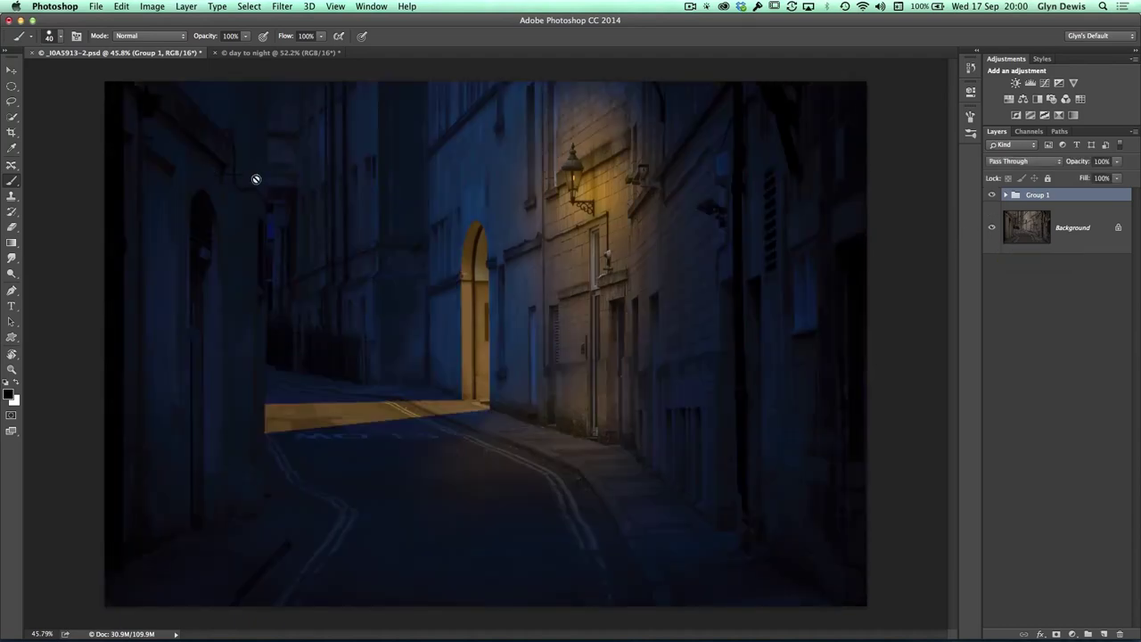
# In the 'day to night' document, duplicate Background as Layer 1 and convert it for Smart Filters
pyautogui.click(259, 53)
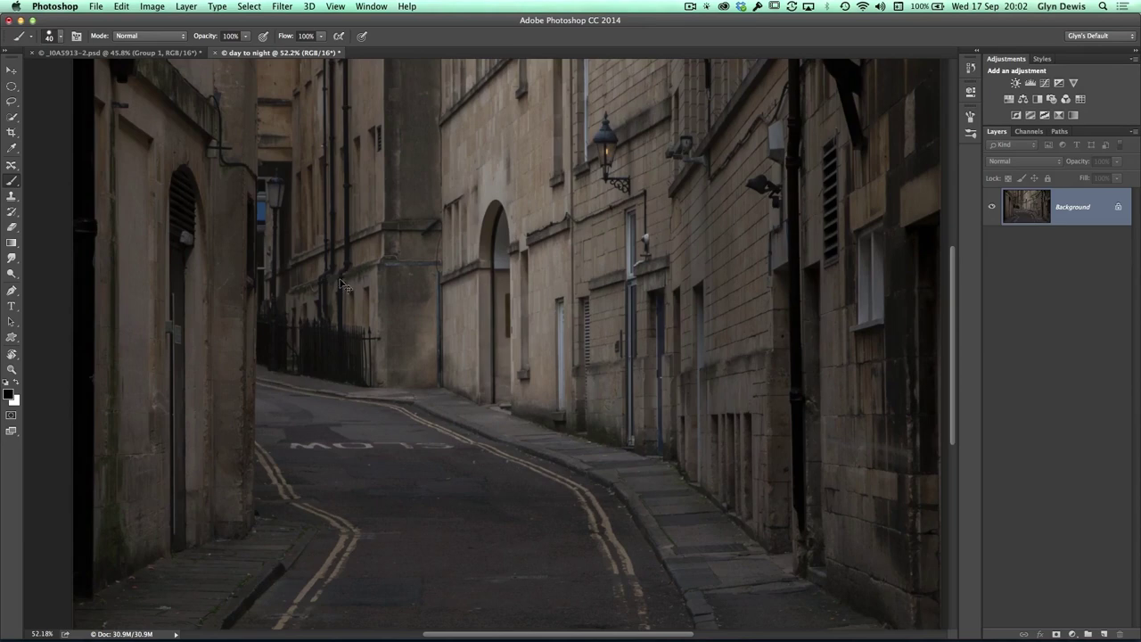
pyautogui.press('super+j')
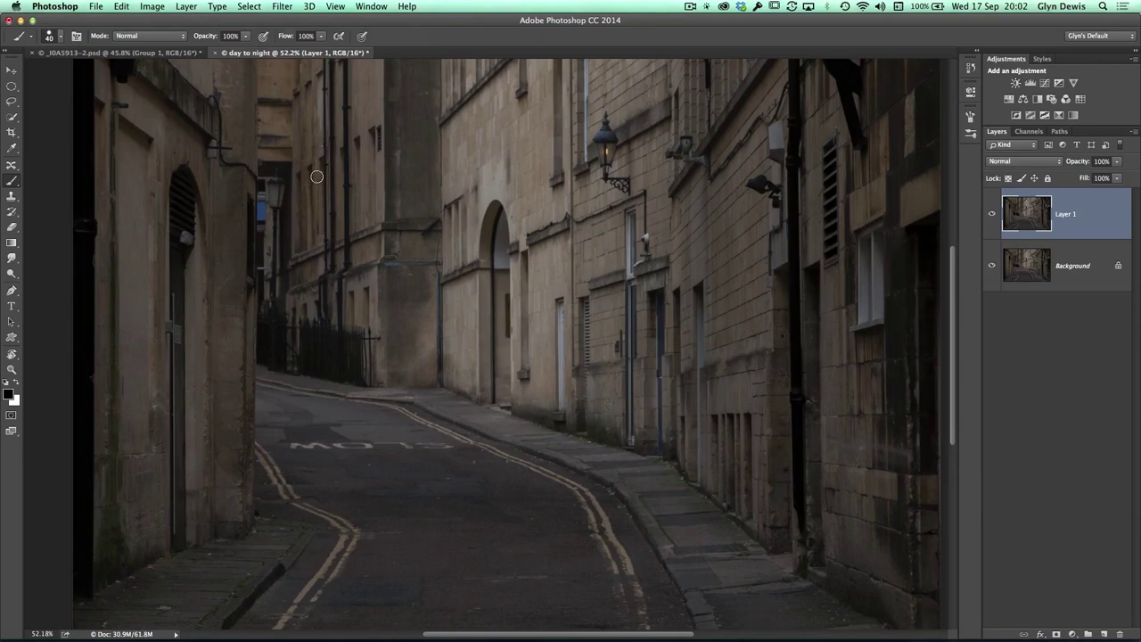
pyautogui.click(282, 6)
pyautogui.click(292, 42)
# Apply a Camera Raw filter to Layer 1 with Temperature -63 and Exposure -3.50
pyautogui.click(281, 7)
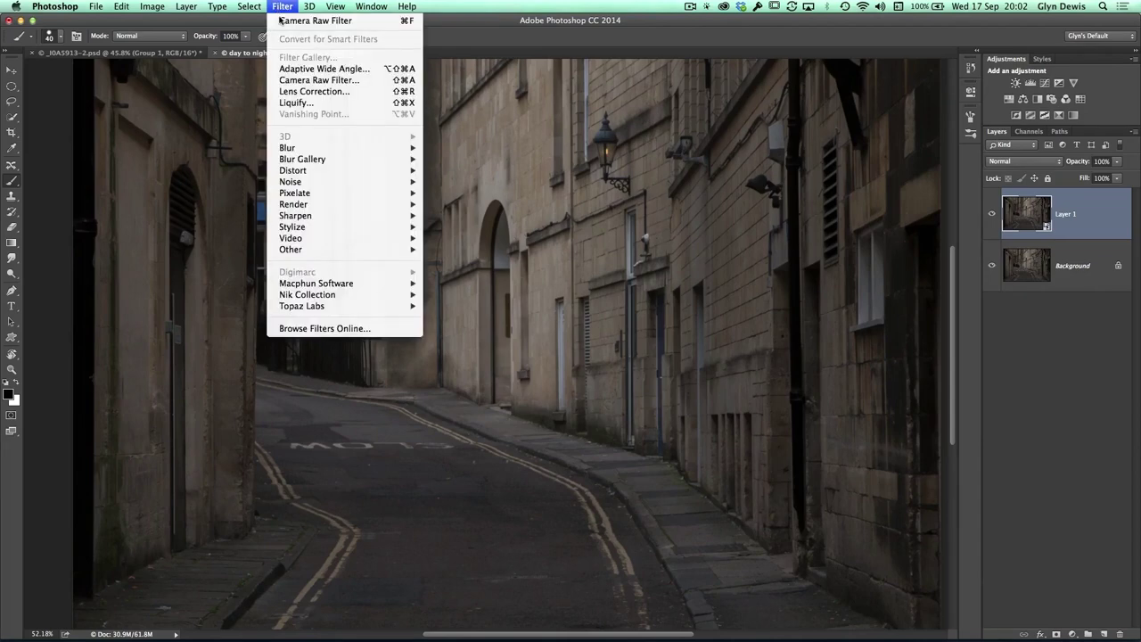
pyautogui.click(291, 80)
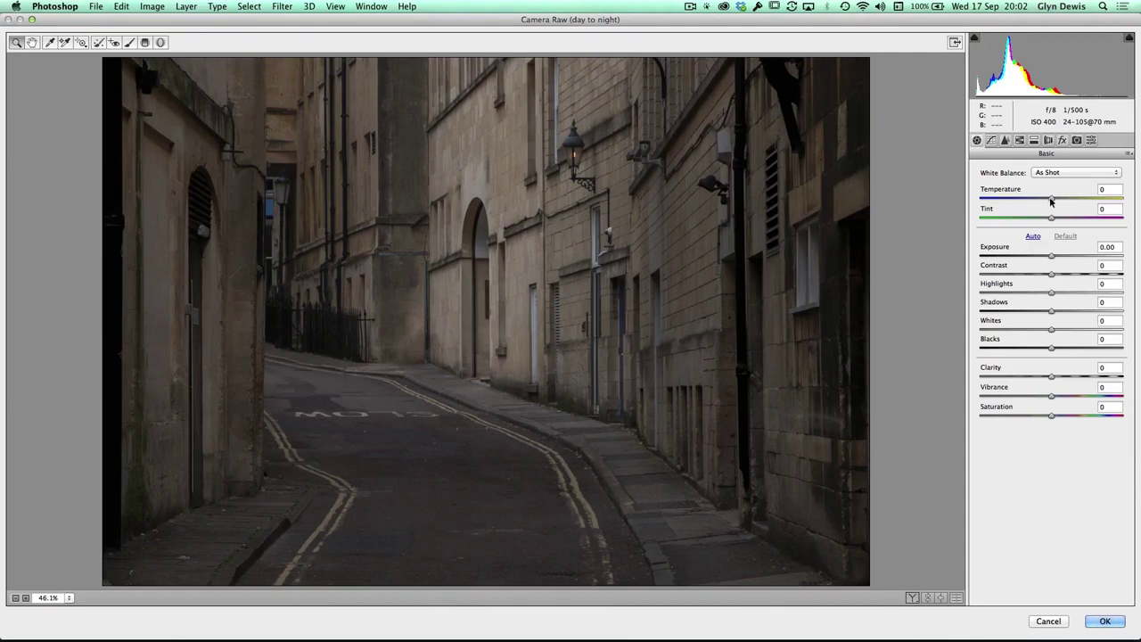
pyautogui.moveTo(1051, 200); pyautogui.dragTo(992, 202)
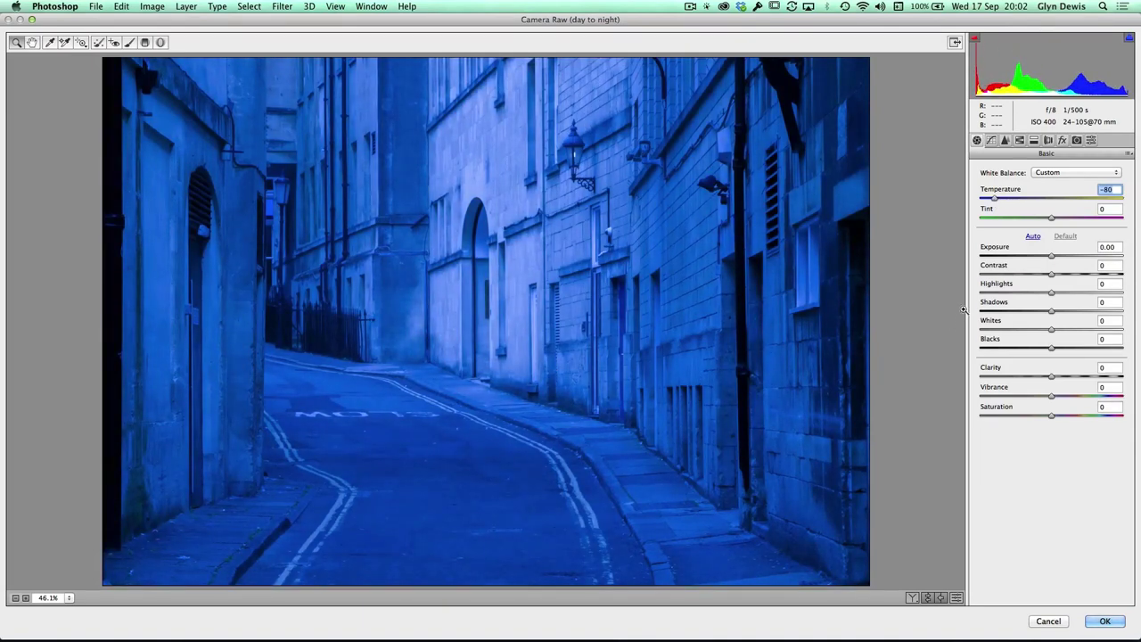
pyautogui.click(1050, 257)
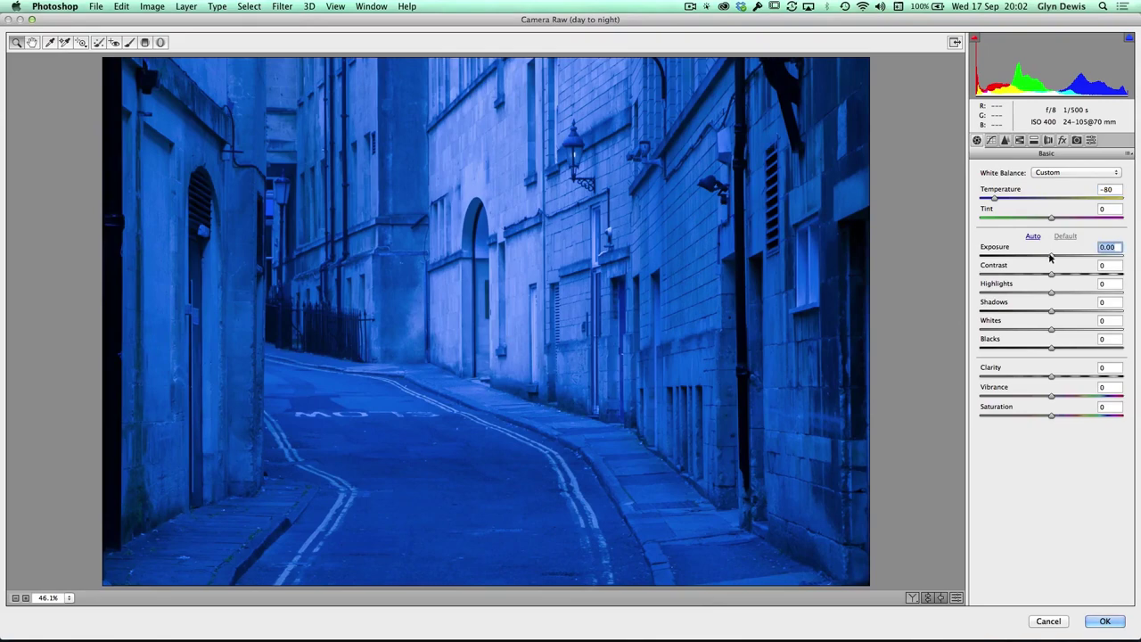
pyautogui.moveTo(1051, 256); pyautogui.dragTo(1000, 259)
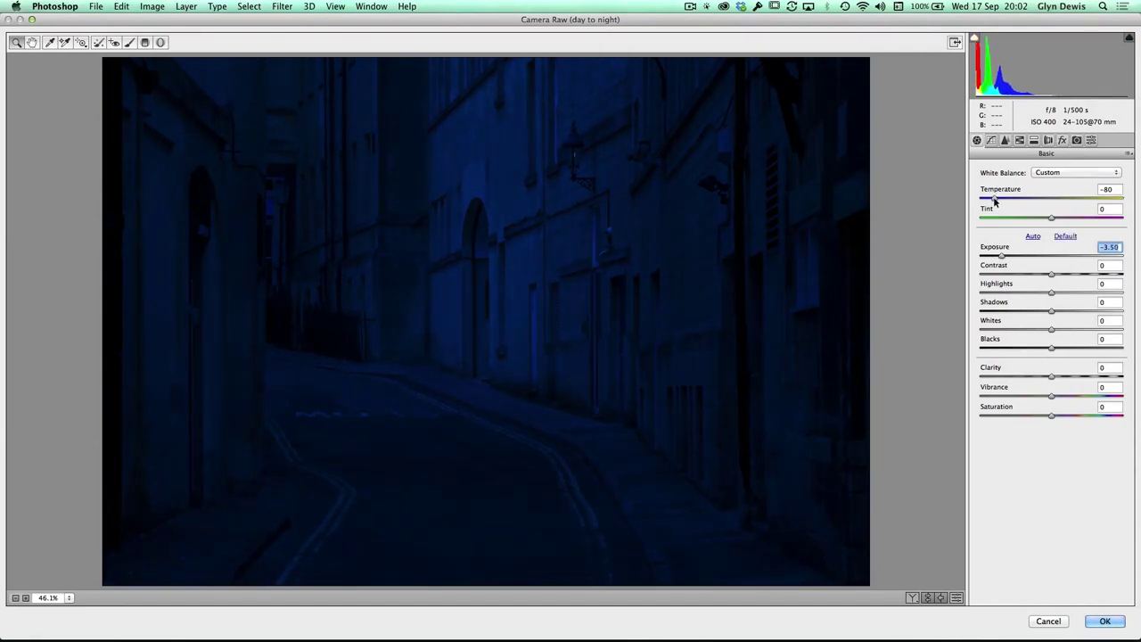
pyautogui.moveTo(995, 201); pyautogui.dragTo(1003, 199)
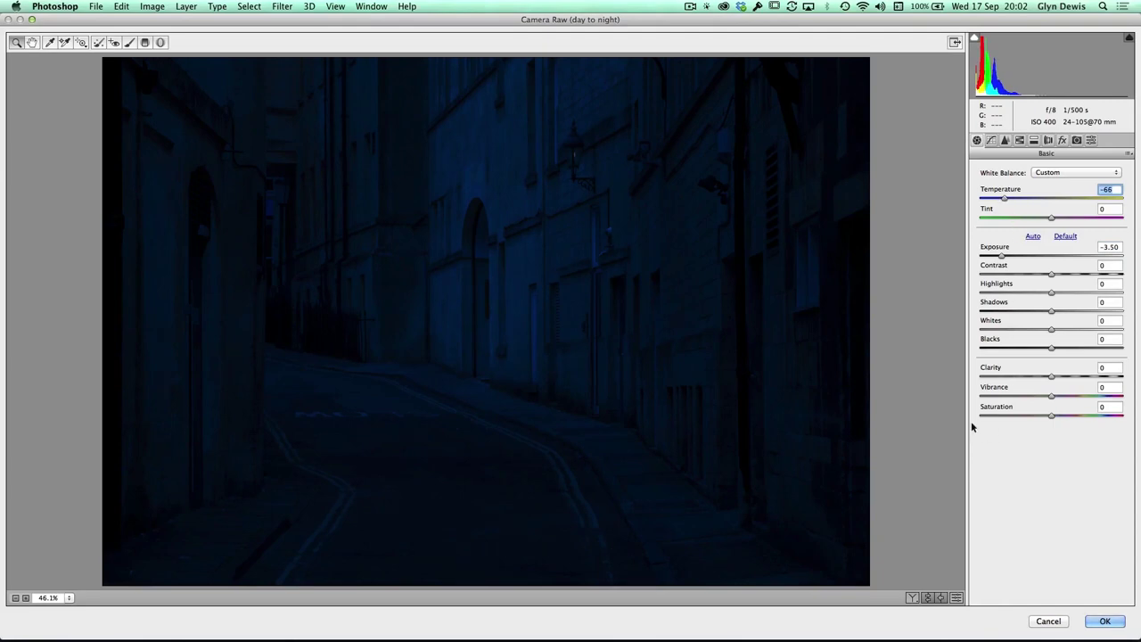
pyautogui.moveTo(1004, 200); pyautogui.dragTo(1007, 202)
pyautogui.click(1105, 621)
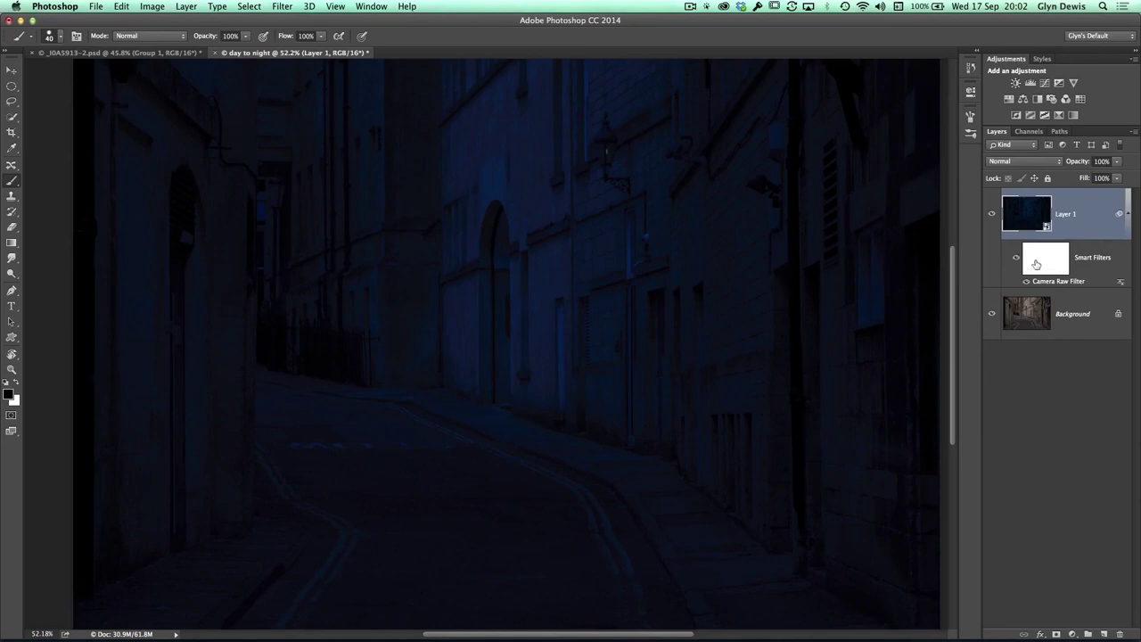
# Duplicate the Background layer and move Background copy above Layer 1
pyautogui.click(1126, 215)
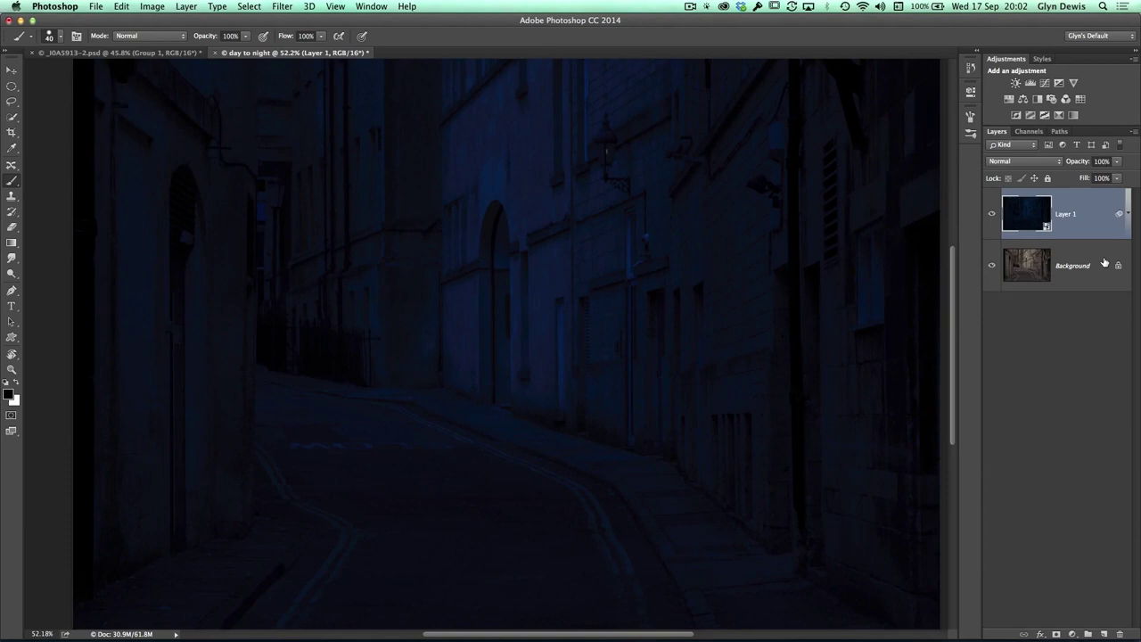
pyautogui.click(1028, 270)
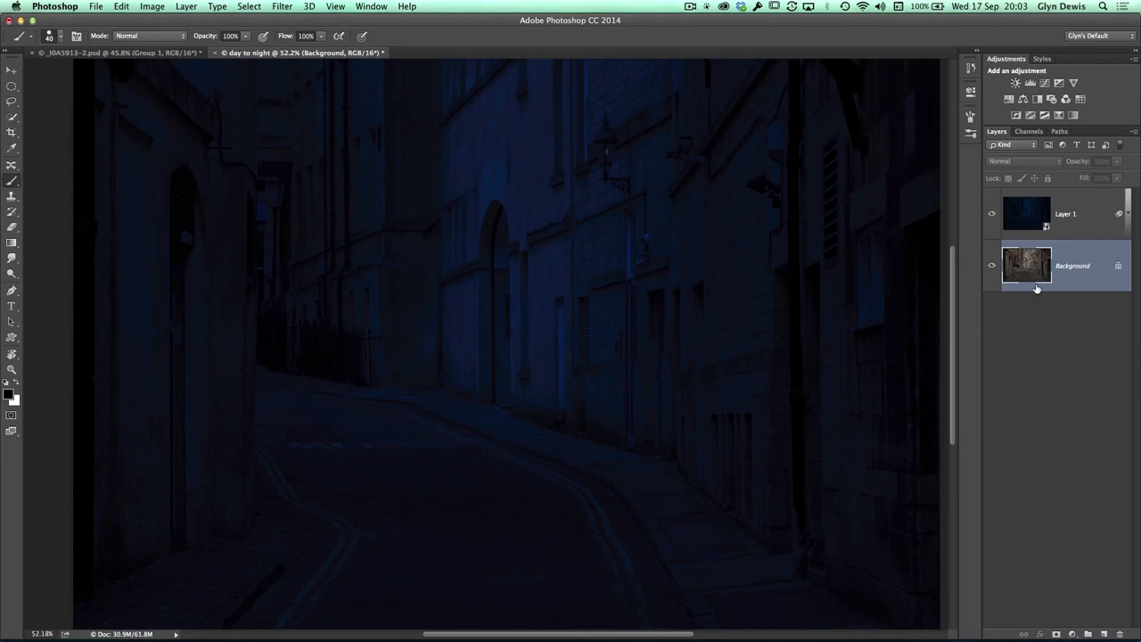
pyautogui.press('super+j')
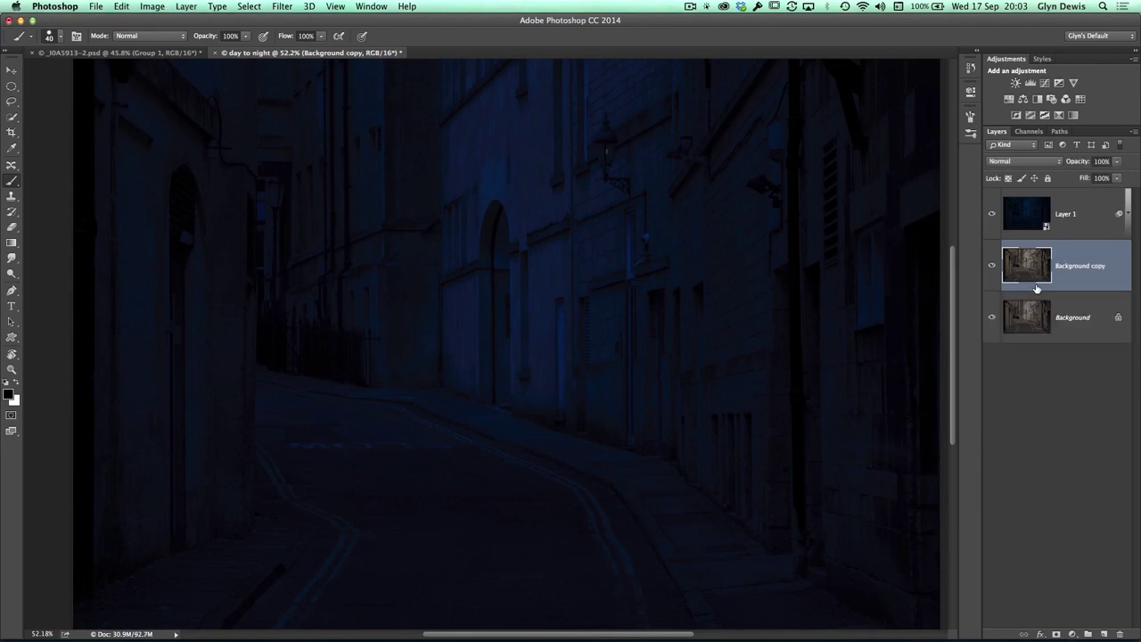
pyautogui.moveTo(1022, 267); pyautogui.dragTo(1019, 188)
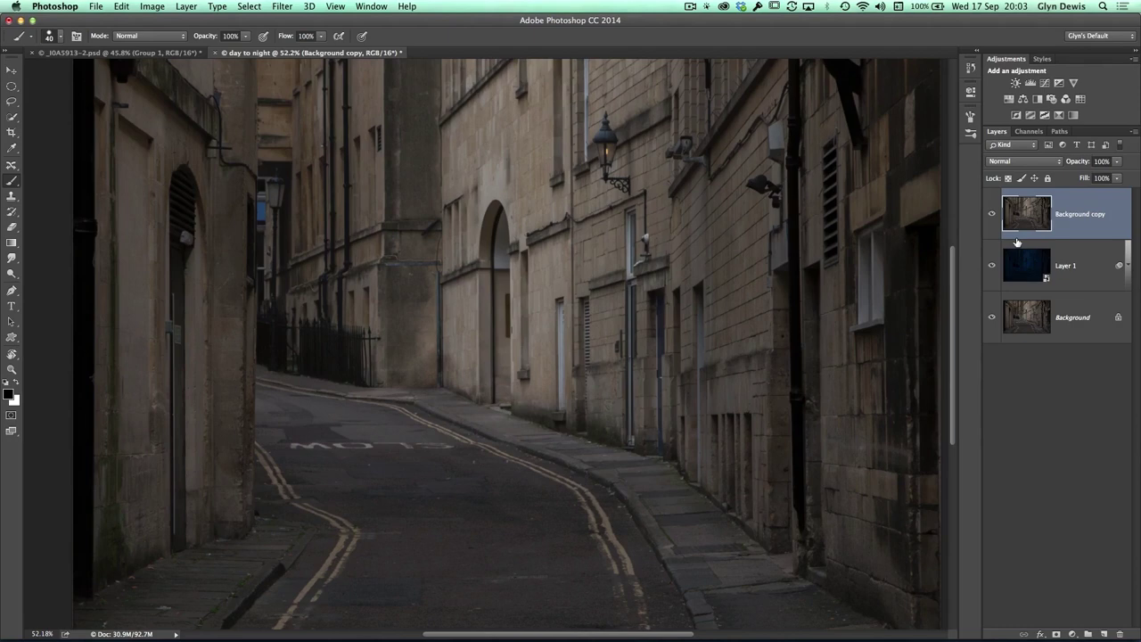
# Convert Background copy to a smart object and set Camera Raw Temperature to +100
pyautogui.click(281, 7)
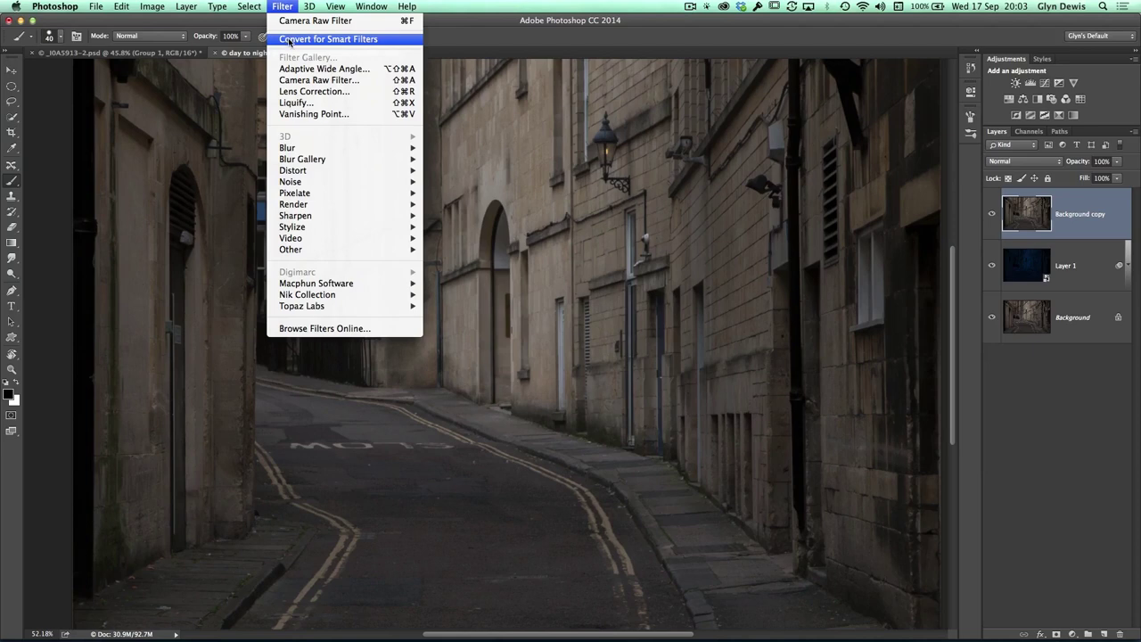
pyautogui.press('Escape')
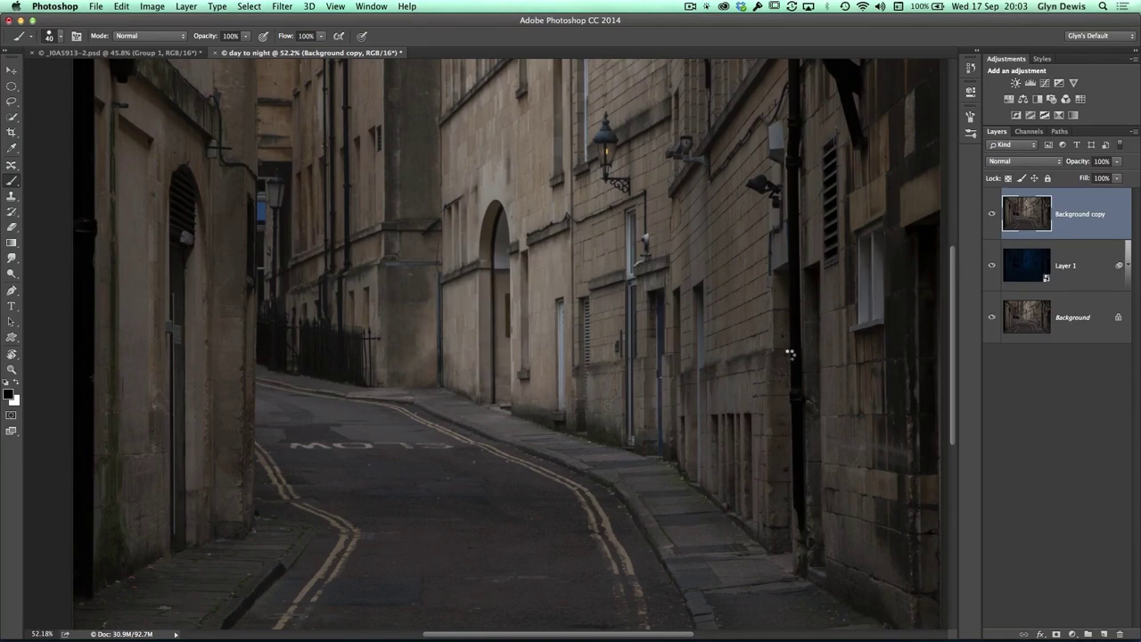
pyautogui.press('F5')
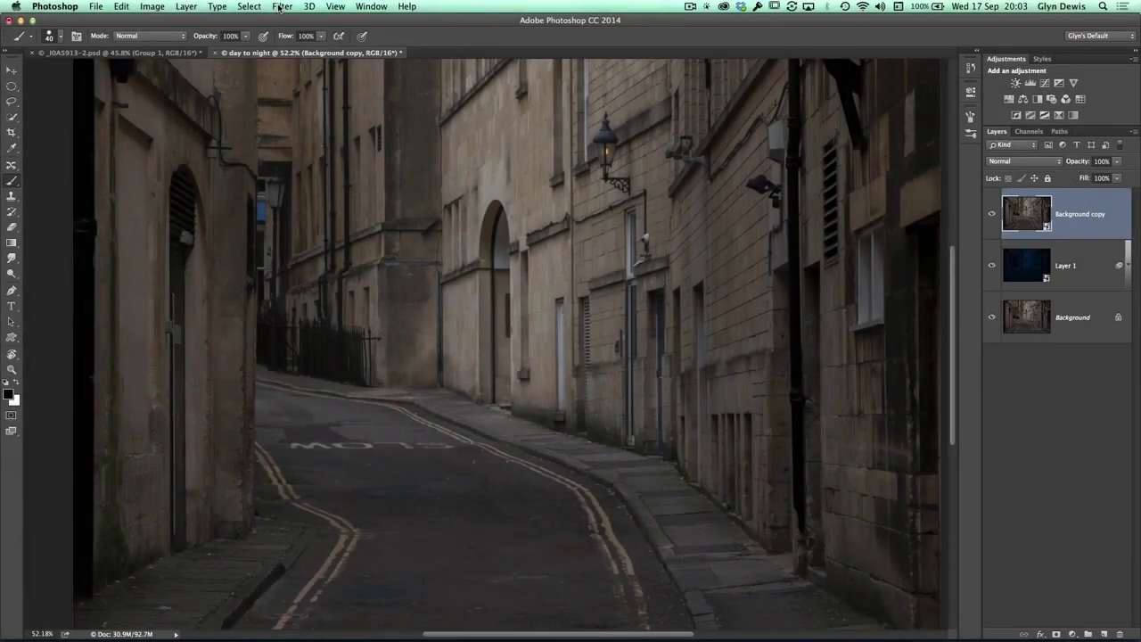
pyautogui.click(280, 8)
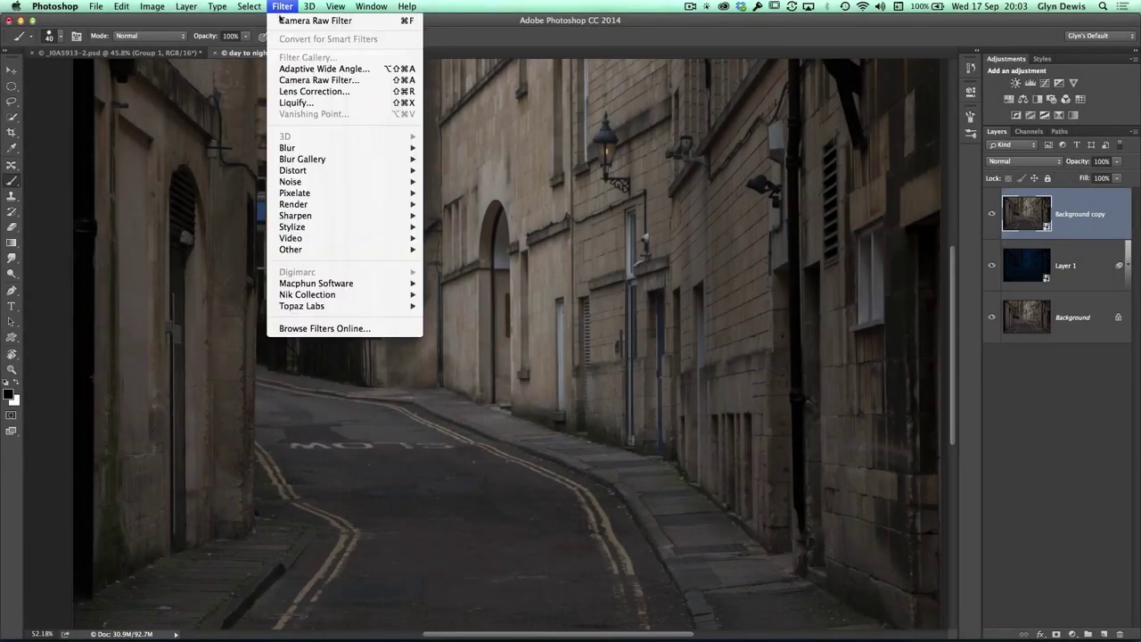
pyautogui.click(293, 81)
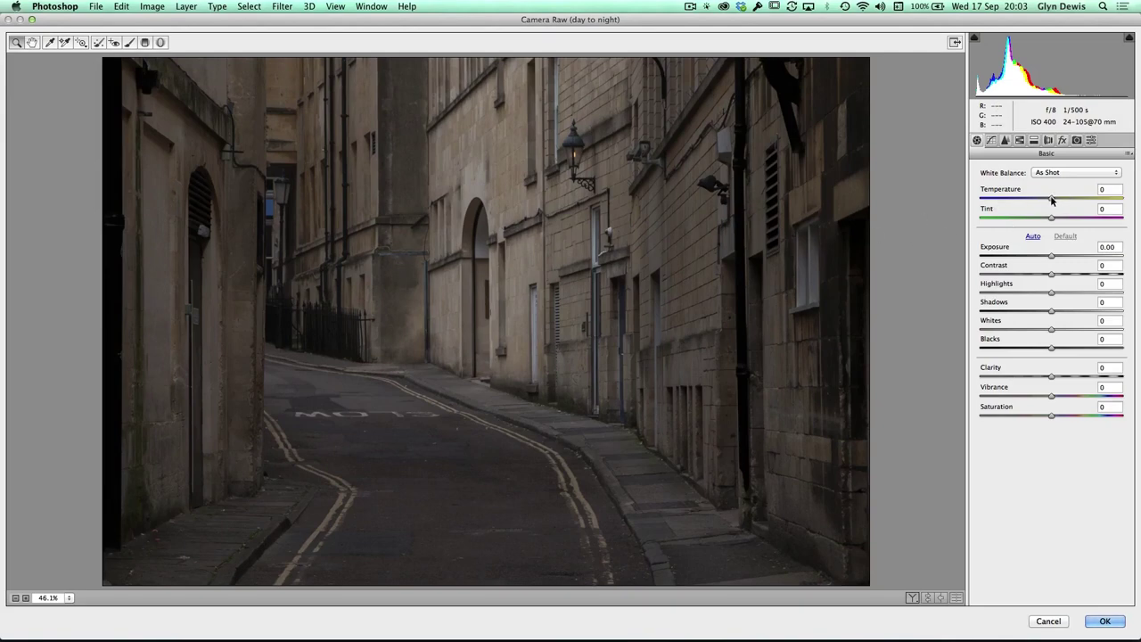
pyautogui.moveTo(1050, 200); pyautogui.dragTo(1135, 198)
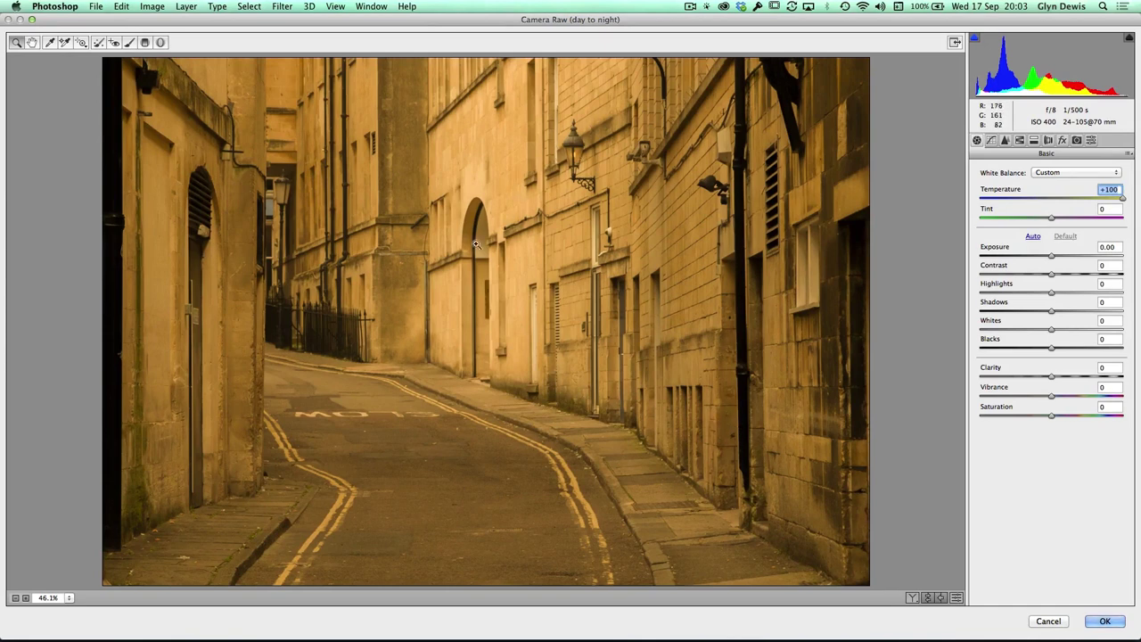
# Boost the orange, yellow and red saturation in the Camera Raw HSL controls
pyautogui.click(1020, 141)
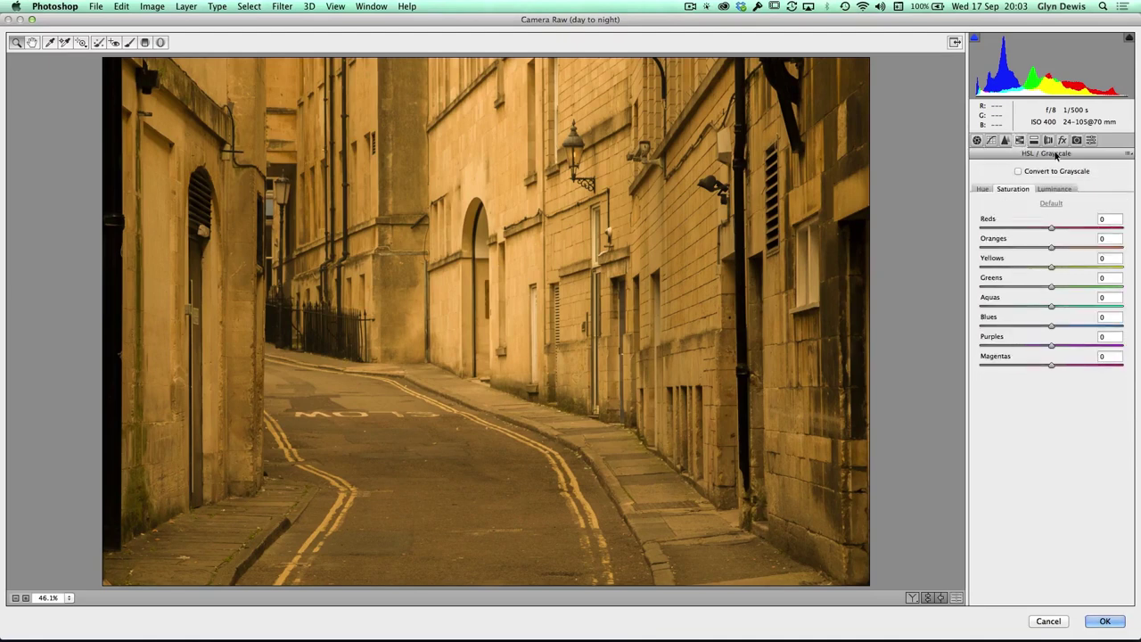
pyautogui.click(1052, 247)
pyautogui.moveTo(1051, 248); pyautogui.dragTo(1111, 248)
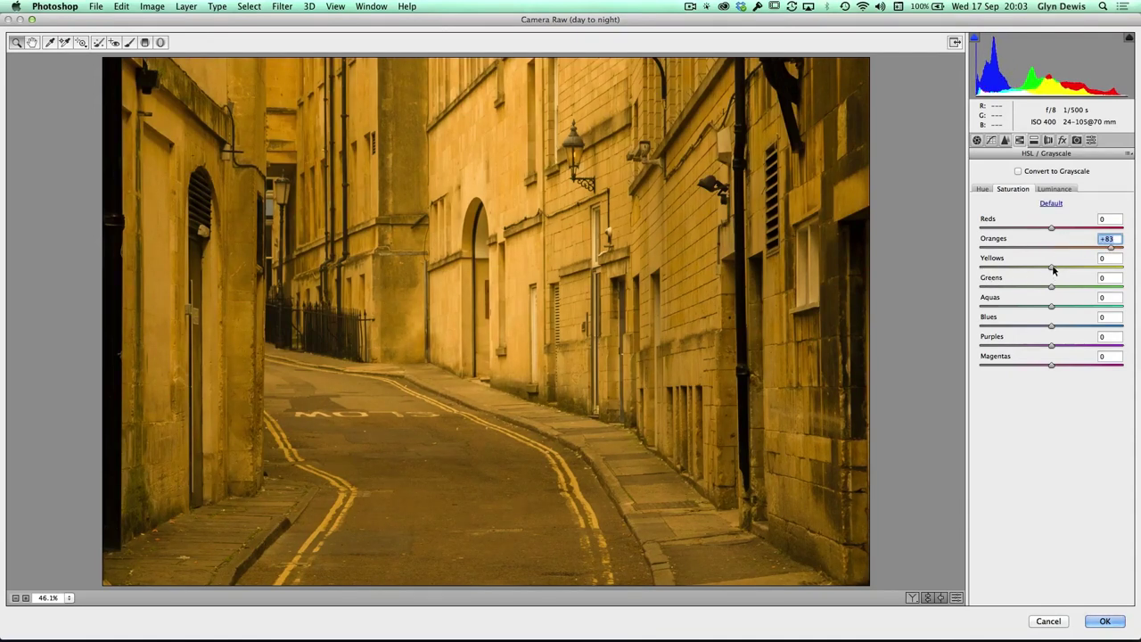
pyautogui.moveTo(1053, 269); pyautogui.dragTo(1105, 266)
pyautogui.moveTo(1053, 230); pyautogui.dragTo(1072, 230)
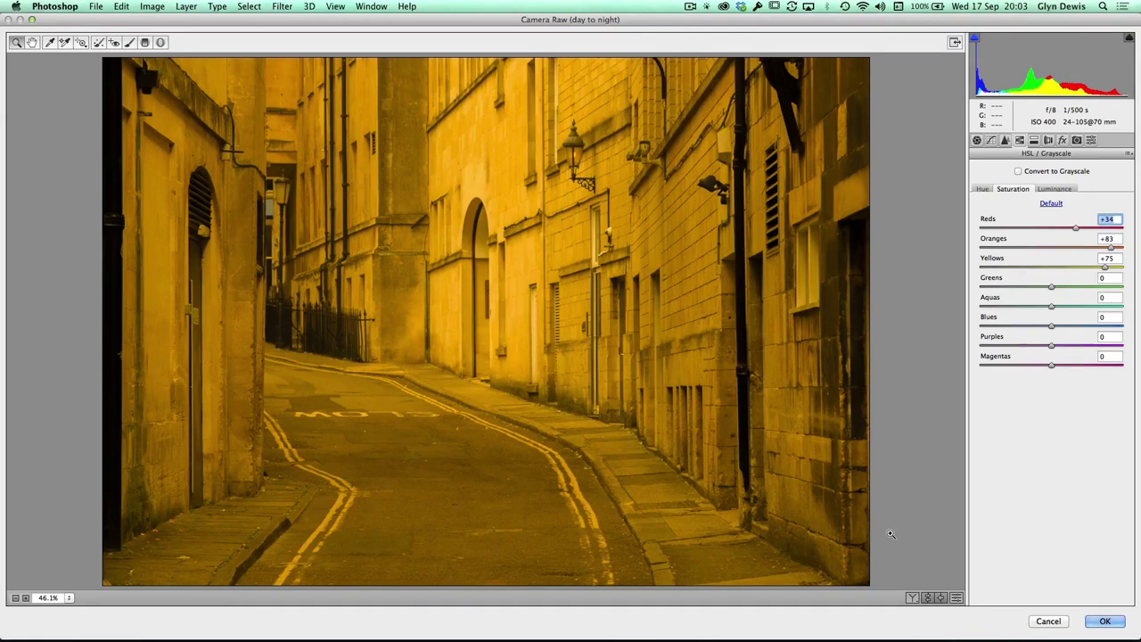
# Raise Clarity to about +70 and apply the Camera Raw filter
pyautogui.click(977, 141)
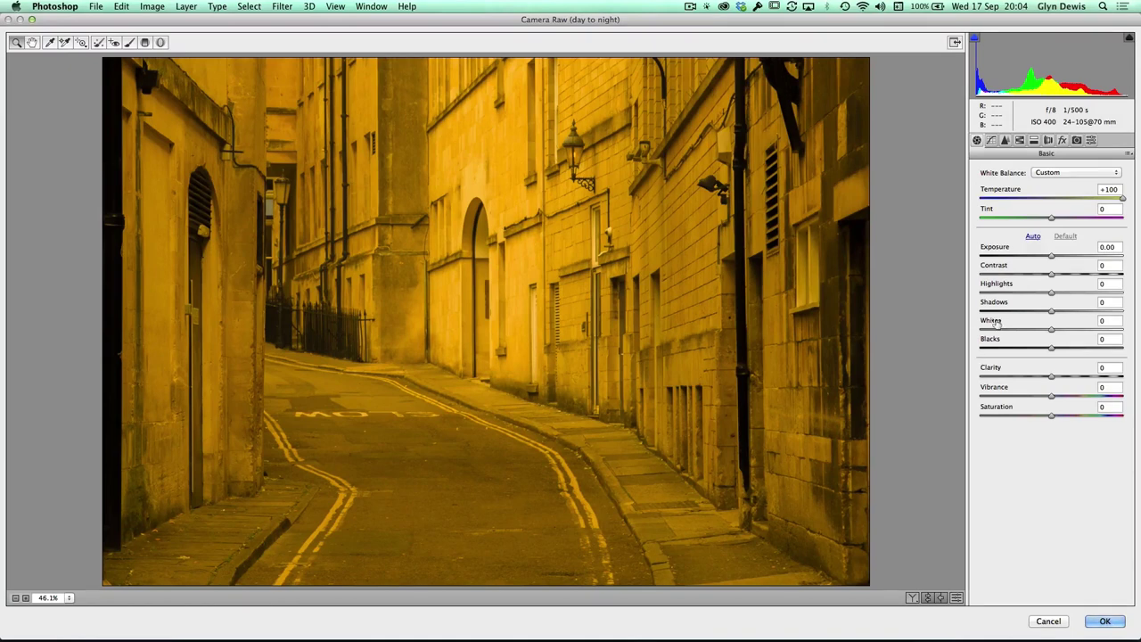
pyautogui.moveTo(1052, 378); pyautogui.dragTo(1098, 376)
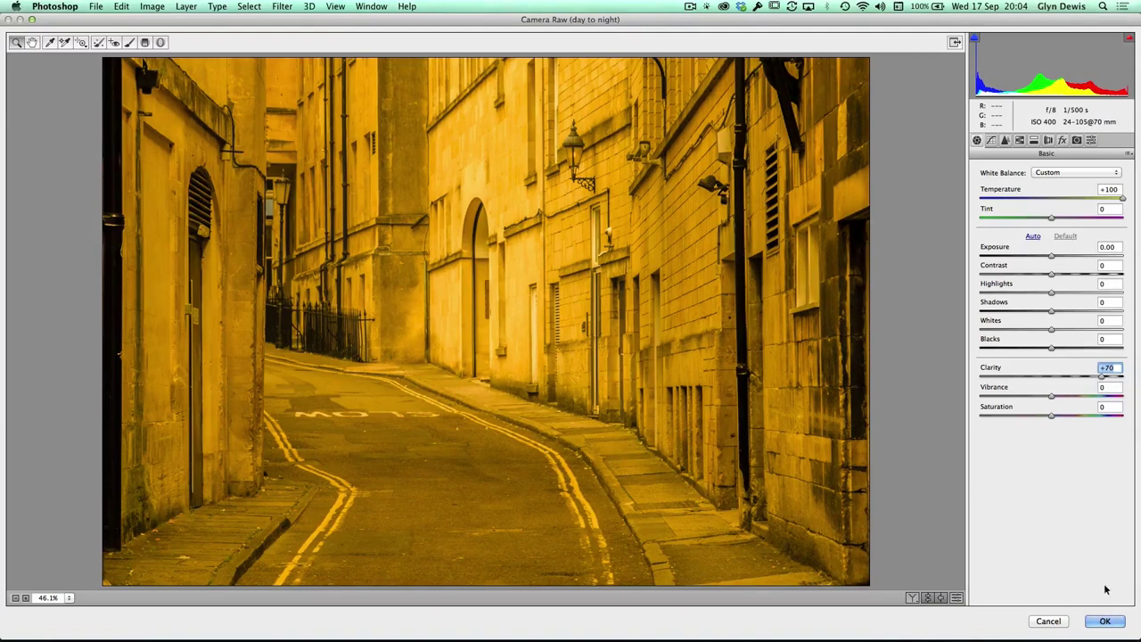
pyautogui.click(1104, 620)
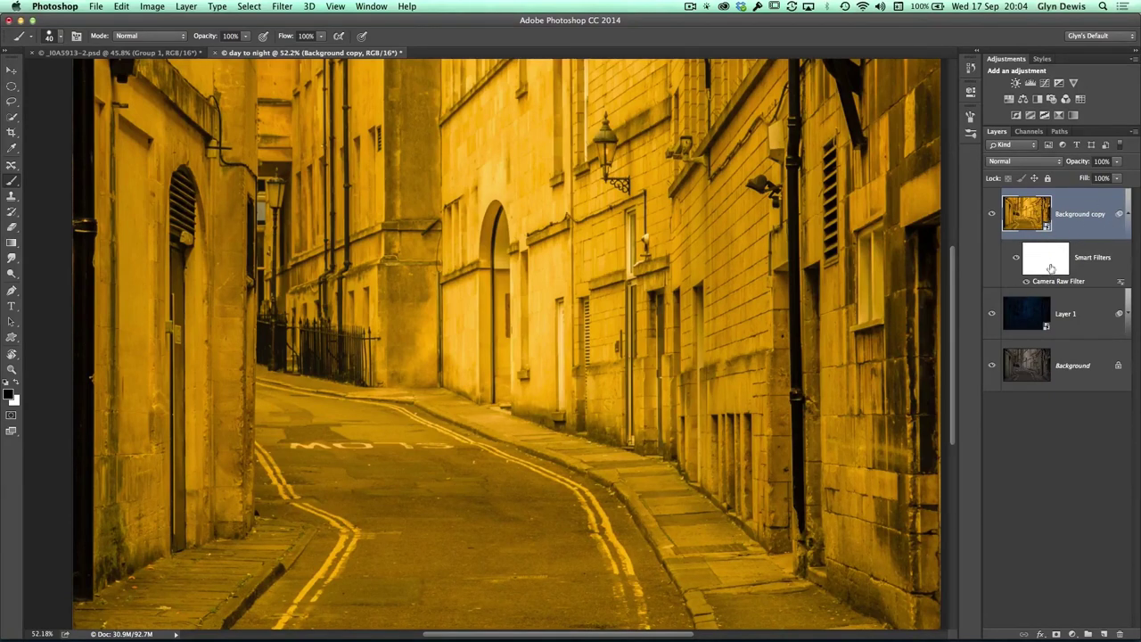
# Collapse the smart filter rows and give Background copy a black layer mask
pyautogui.click(1125, 214)
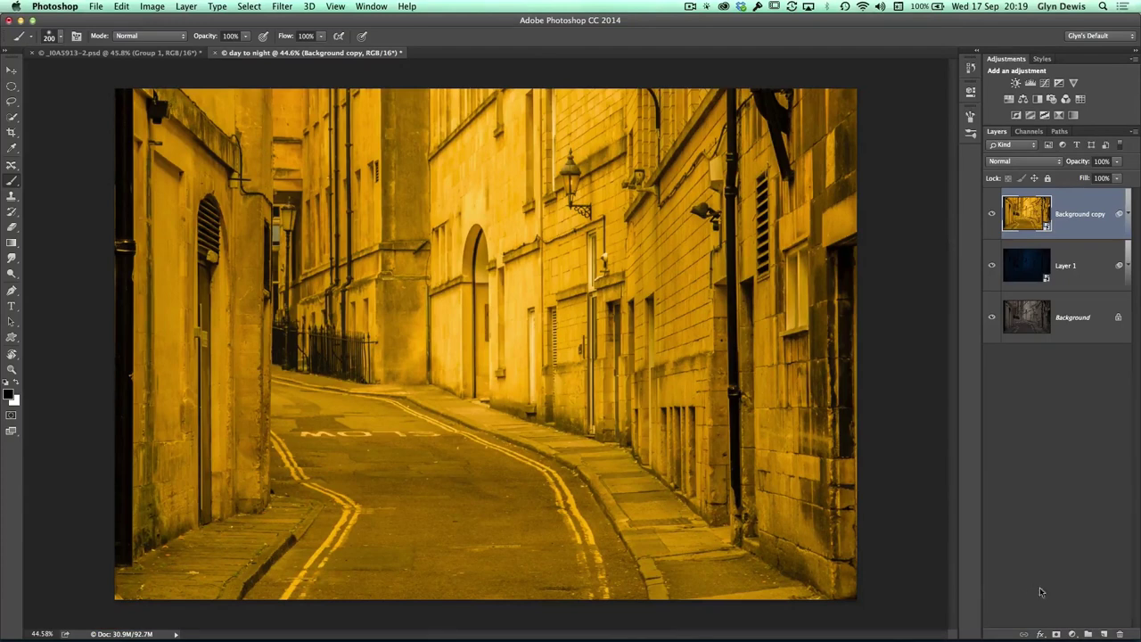
pyautogui.keyDown('alt'); pyautogui.click(1055, 633); pyautogui.keyUp('alt')
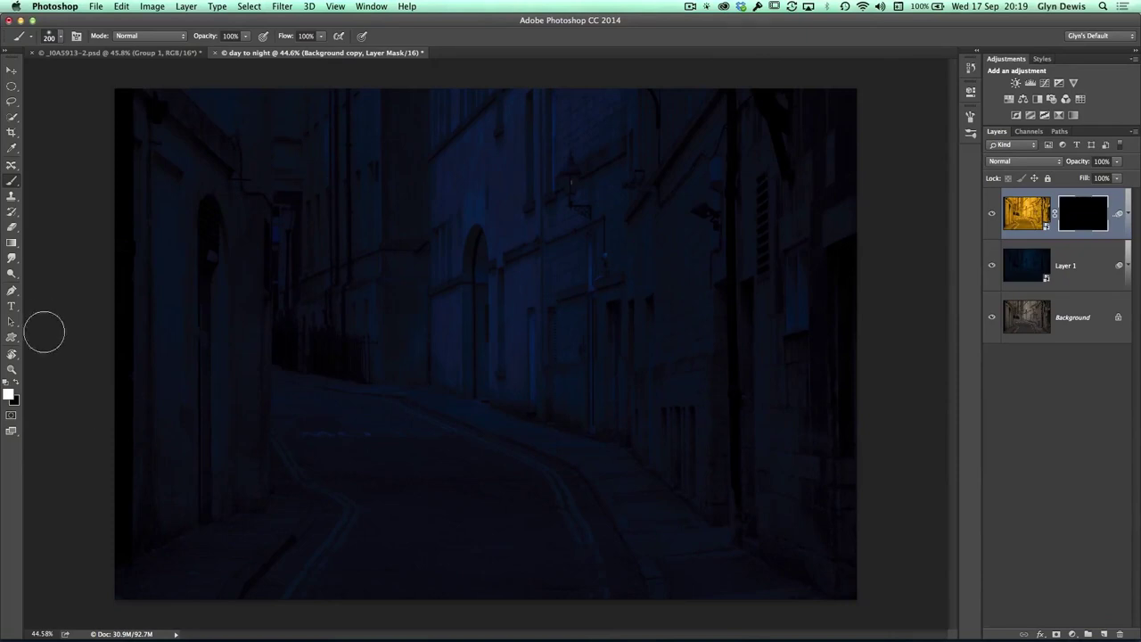
# Set up a soft 0% hardness brush at 51% opacity
pyautogui.click(61, 36)
pyautogui.moveTo(69, 104); pyautogui.dragTo(54, 107)
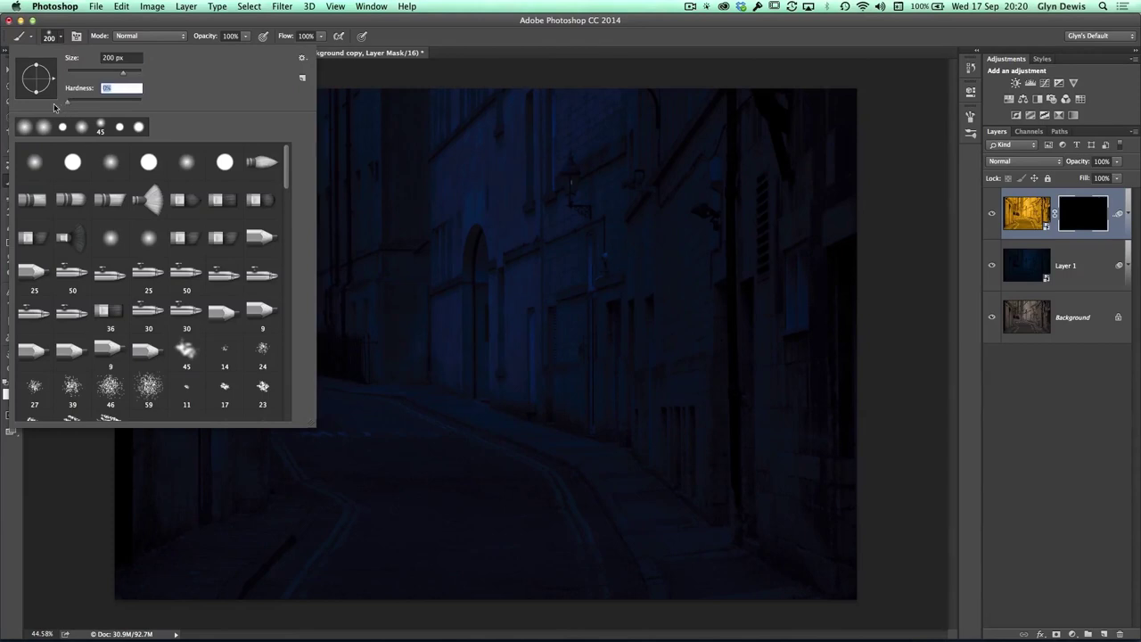
pyautogui.click(441, 39)
pyautogui.click(77, 35)
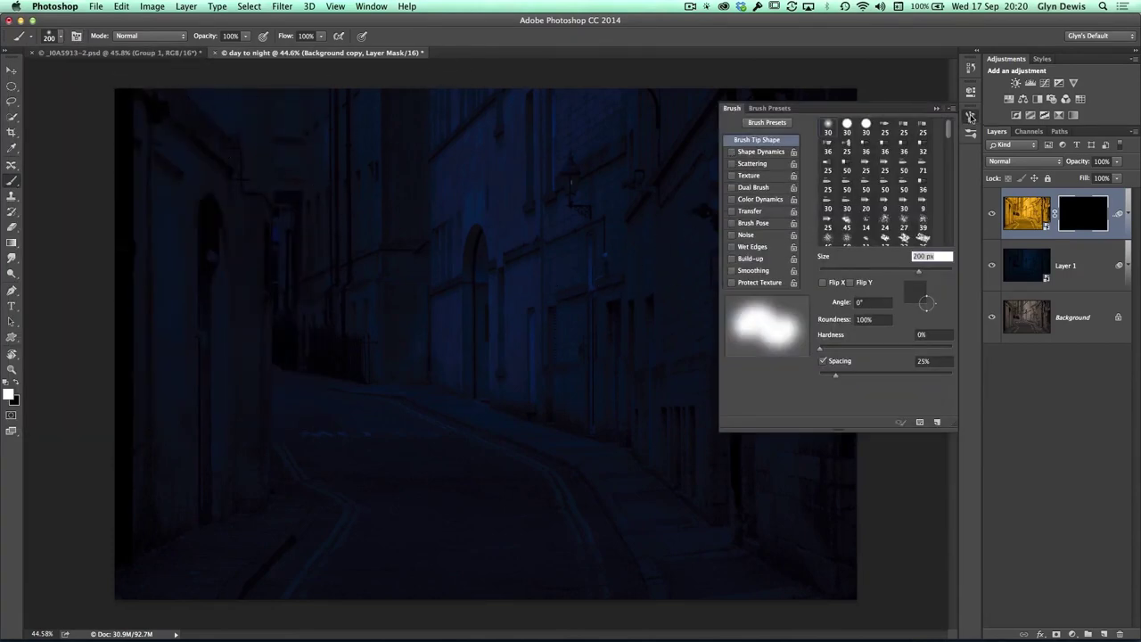
pyautogui.click(971, 117)
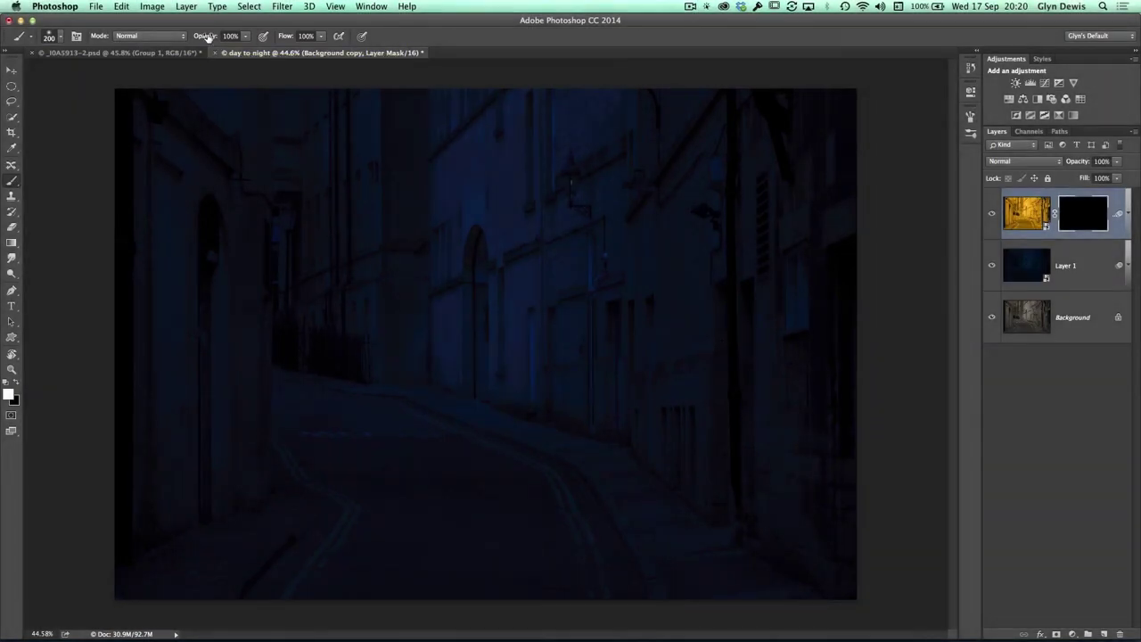
pyautogui.moveTo(204, 36); pyautogui.dragTo(193, 38)
pyautogui.moveTo(178, 36); pyautogui.dragTo(188, 44)
# Enable pen-pressure opacity and zoom in on the wall lamp
pyautogui.click(263, 38)
pyautogui.press('space')
pyautogui.moveTo(564, 196); pyautogui.dragTo(580, 224)
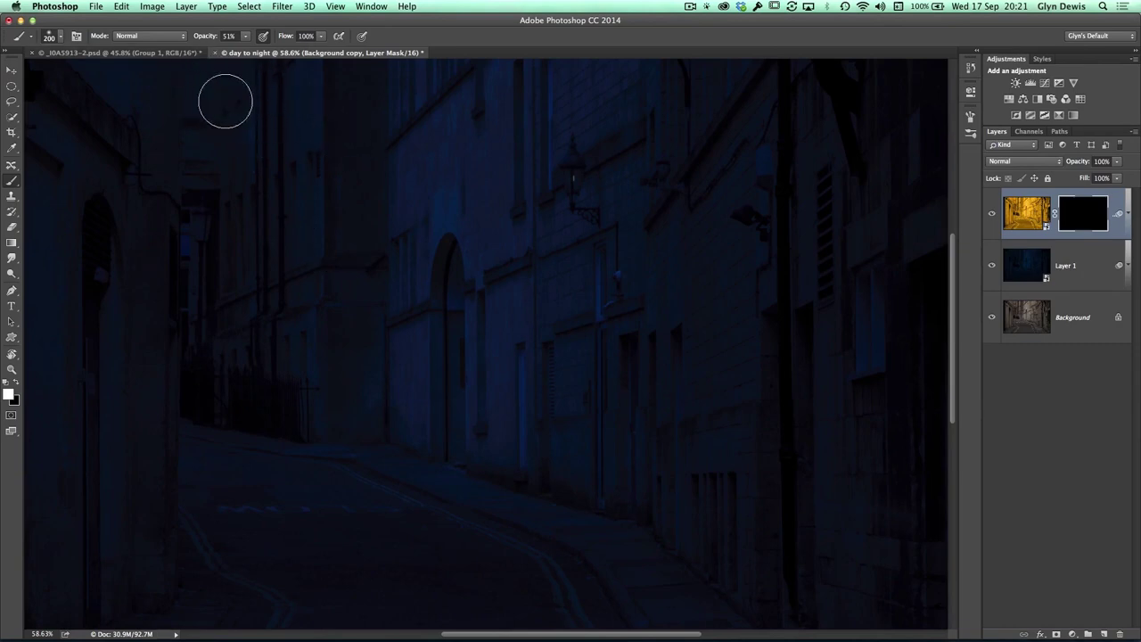
pyautogui.moveTo(555, 246); pyautogui.dragTo(494, 295)
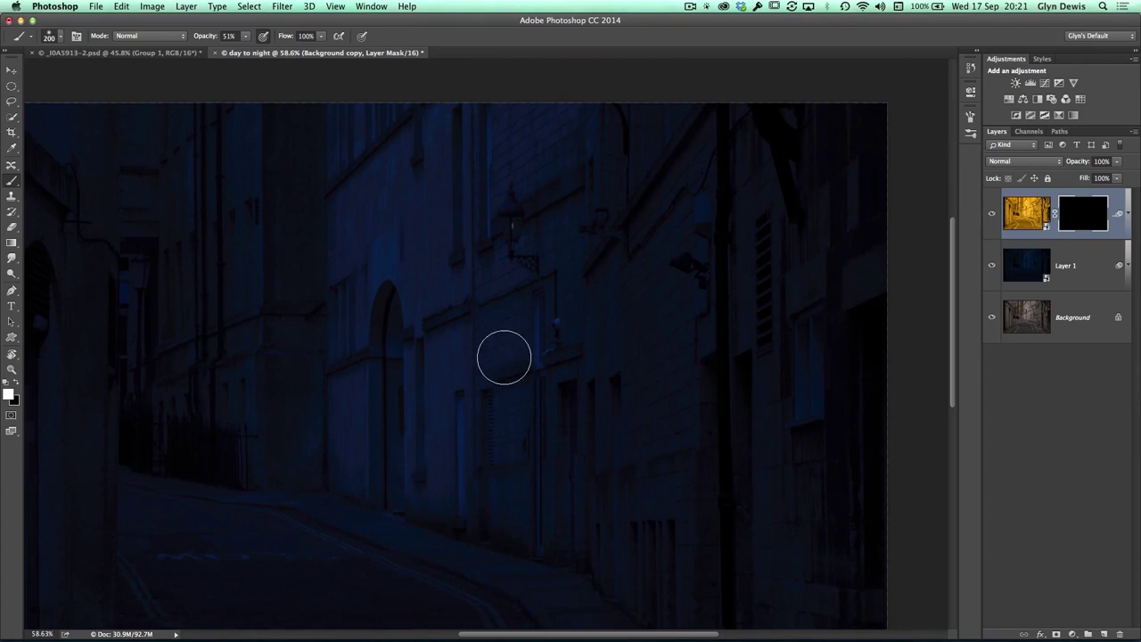
pyautogui.scroll(-5, 458, 374)
pyautogui.hscroll(-3, 458, 374)
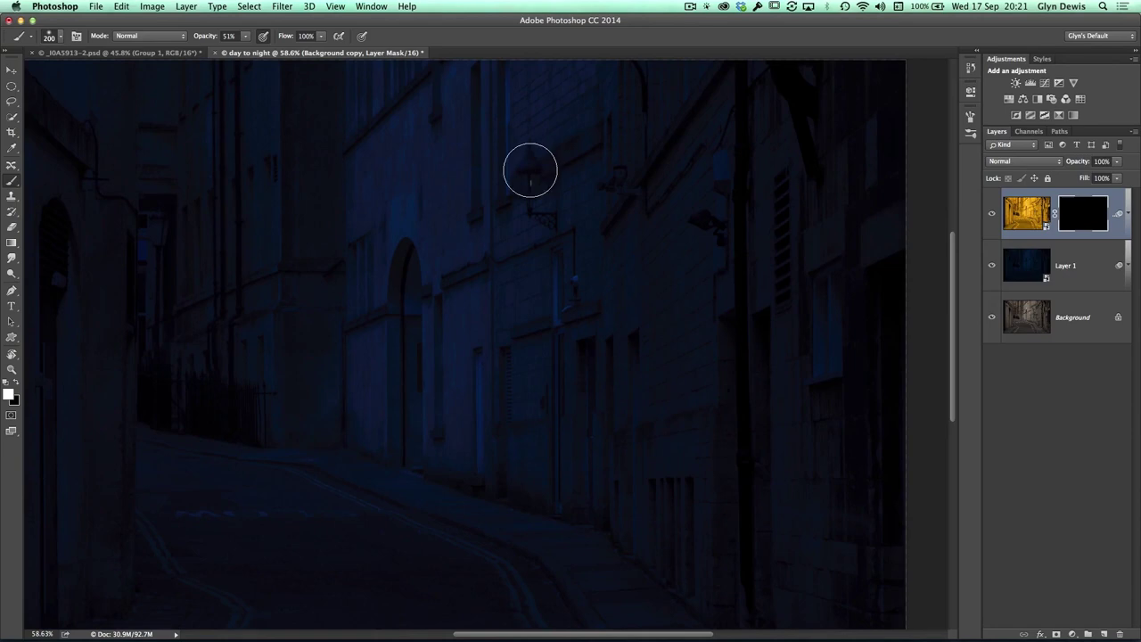
# Paint warm light on the mask around the lamp and down the wall, enlarging the brush to 600 px
pyautogui.press(']')
pyautogui.press(']')
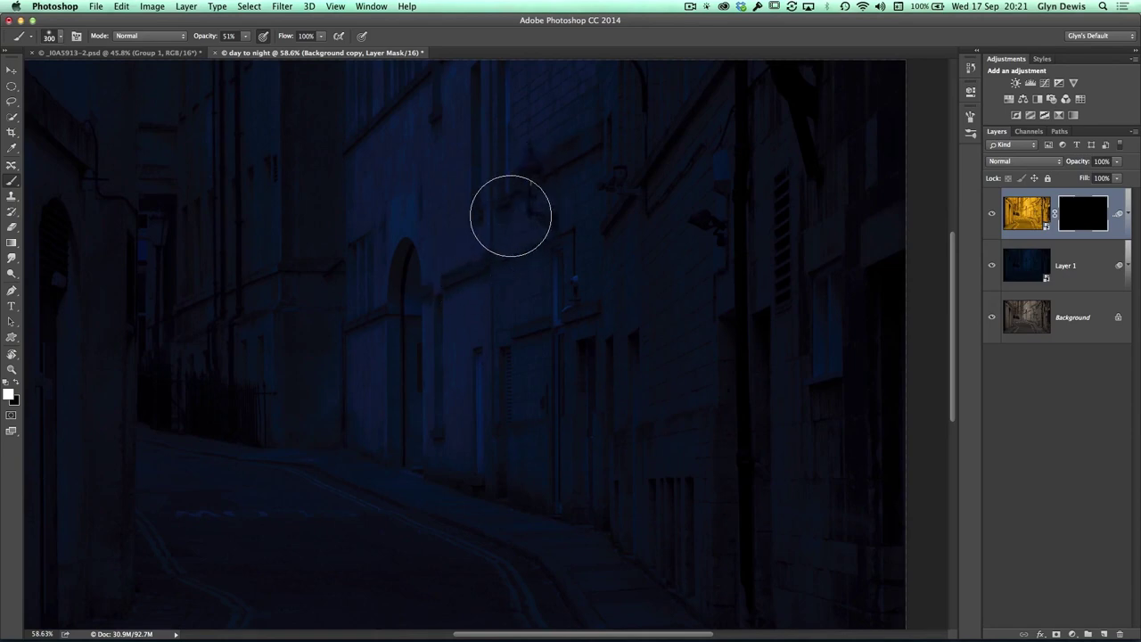
pyautogui.moveTo(547, 186); pyautogui.dragTo(526, 256)
pyautogui.press(']')
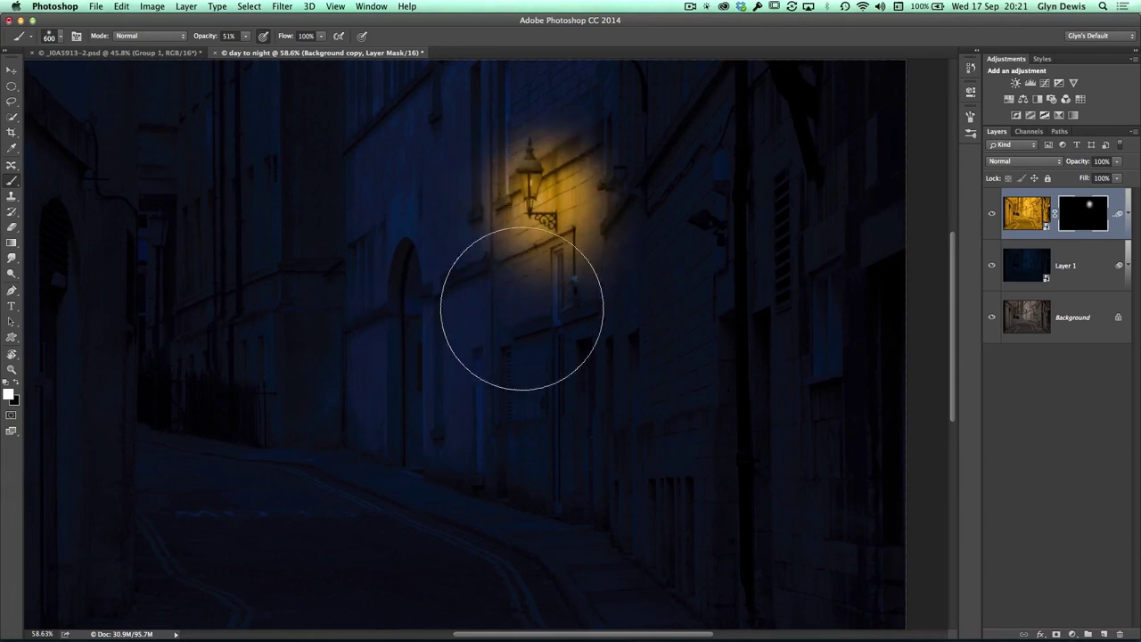
pyautogui.press(']')
pyautogui.press(']')
pyautogui.moveTo(545, 295)
pyautogui.mouseDown()
pyautogui.moveTo(558, 353)
pyautogui.moveTo(549, 385)
pyautogui.mouseUp()
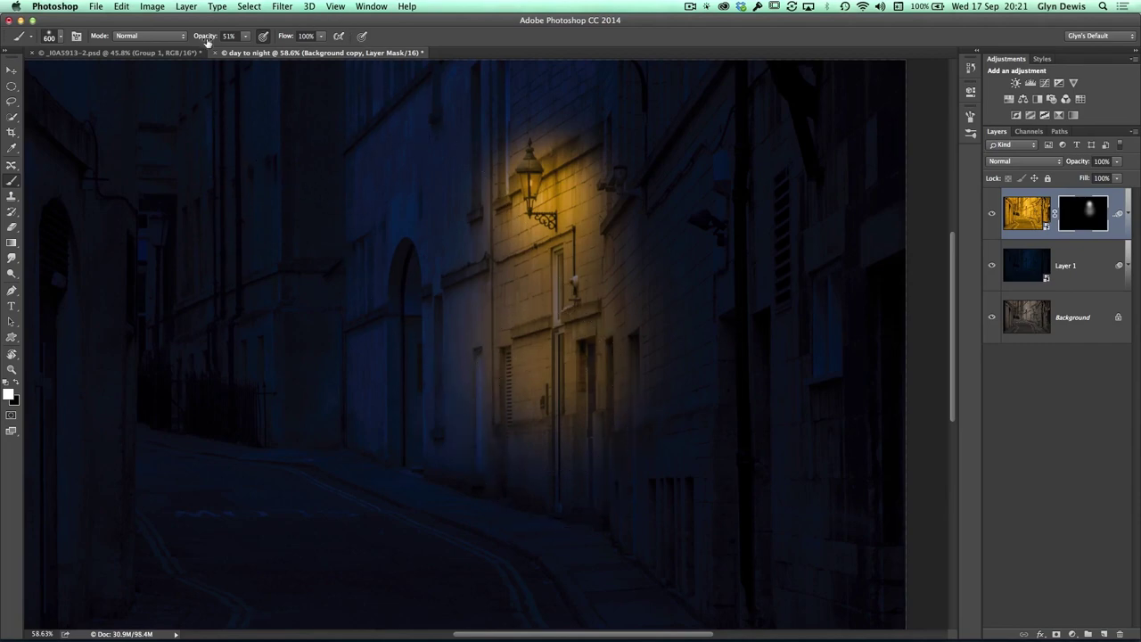
# With a 400 px brush at 28% opacity, paint a faint warm glow onto the road
pyautogui.moveTo(210, 37); pyautogui.dragTo(195, 39)
pyautogui.press('[')
pyautogui.press('[')
pyautogui.moveTo(547, 122)
pyautogui.mouseDown()
pyautogui.moveTo(508, 208)
pyautogui.moveTo(589, 263)
pyautogui.moveTo(552, 454)
pyautogui.moveTo(475, 446)
pyautogui.mouseUp()
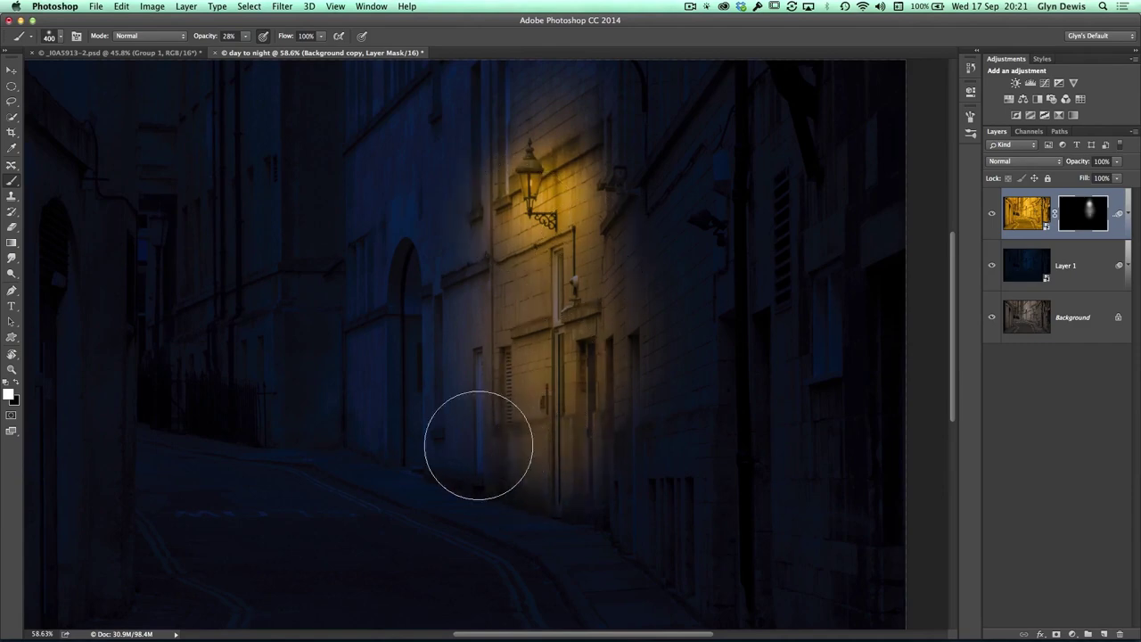
pyautogui.keyDown('super'); pyautogui.click(458, 375); pyautogui.keyUp('super')
pyautogui.keyDown('alt'); pyautogui.keyDown('super'); pyautogui.click(439, 373); pyautogui.keyUp('super'); pyautogui.keyUp('alt')
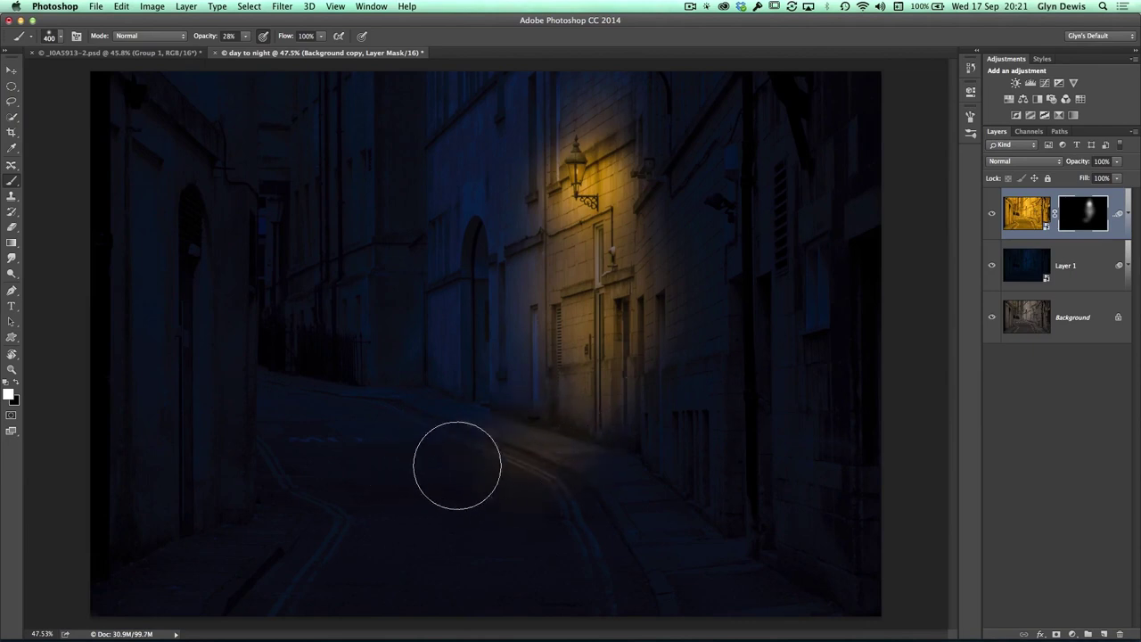
pyautogui.moveTo(499, 474); pyautogui.dragTo(558, 461)
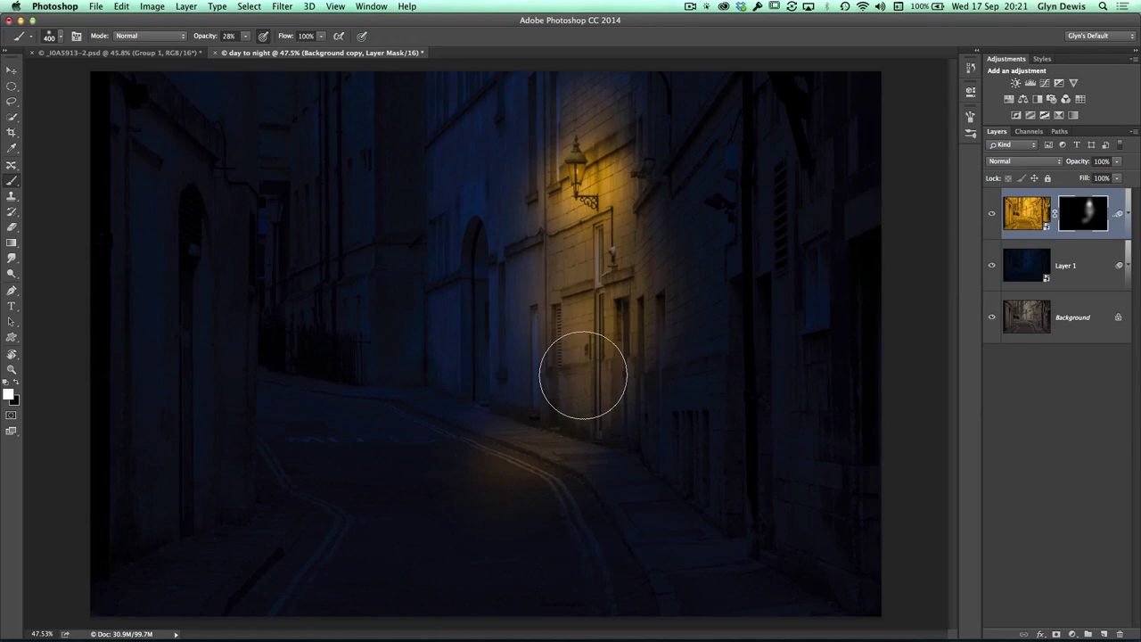
# Toggle Background copy's visibility to compare the lamp glow, leaving it visible
pyautogui.click(992, 217)
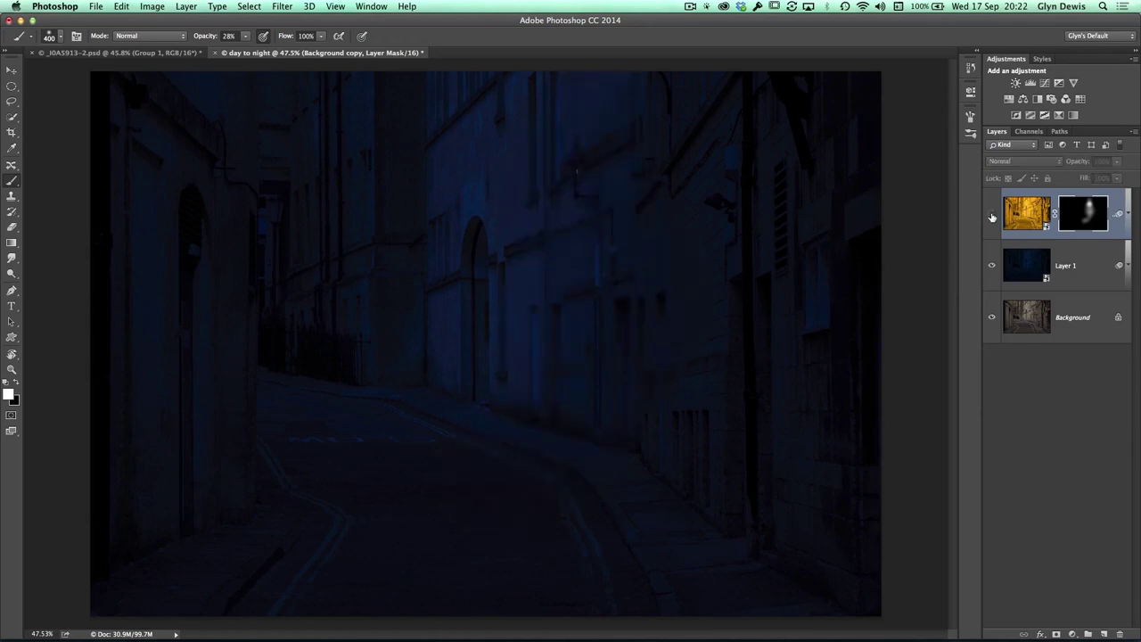
pyautogui.click(991, 217)
pyautogui.click(991, 217)
pyautogui.click(991, 217)
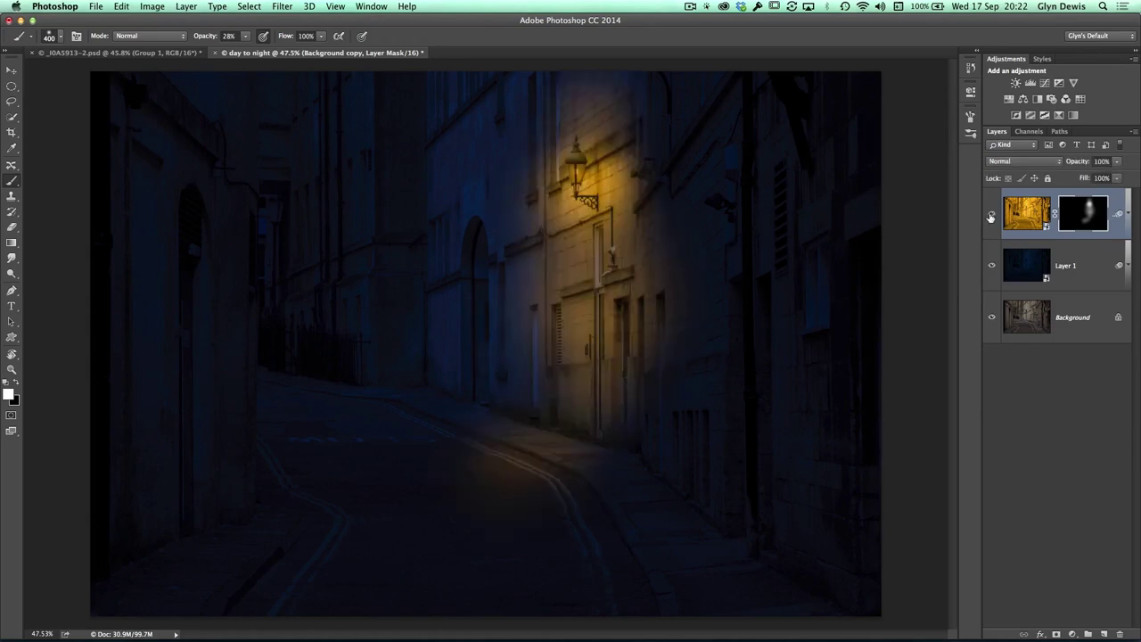
pyautogui.click(991, 216)
pyautogui.click(990, 217)
pyautogui.click(989, 217)
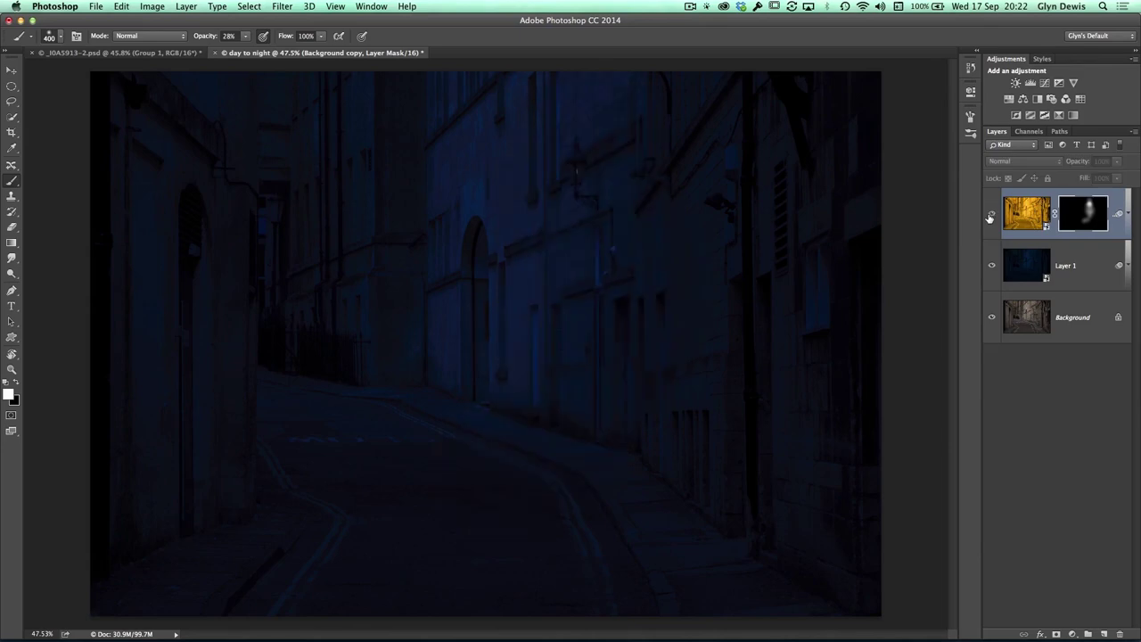
pyautogui.click(990, 217)
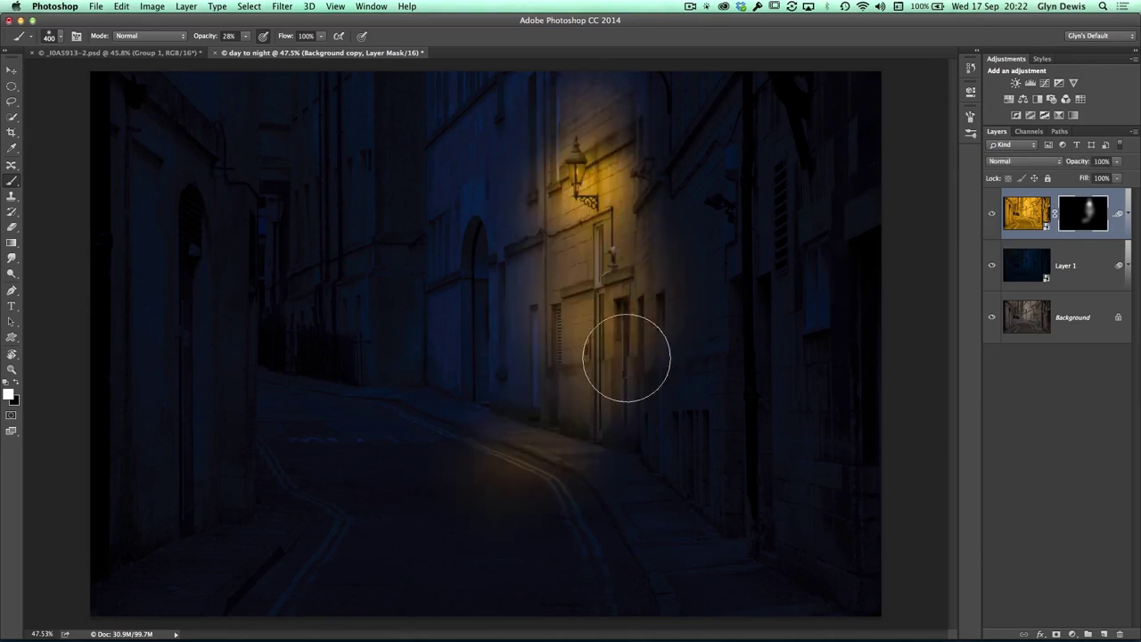
# Zoom toward the arched doorway and set a smaller brush at 100% opacity
pyautogui.keyDown('super'); pyautogui.click(472, 392); pyautogui.keyUp('super')
pyautogui.keyDown('super'); pyautogui.click(477, 389); pyautogui.keyUp('super')
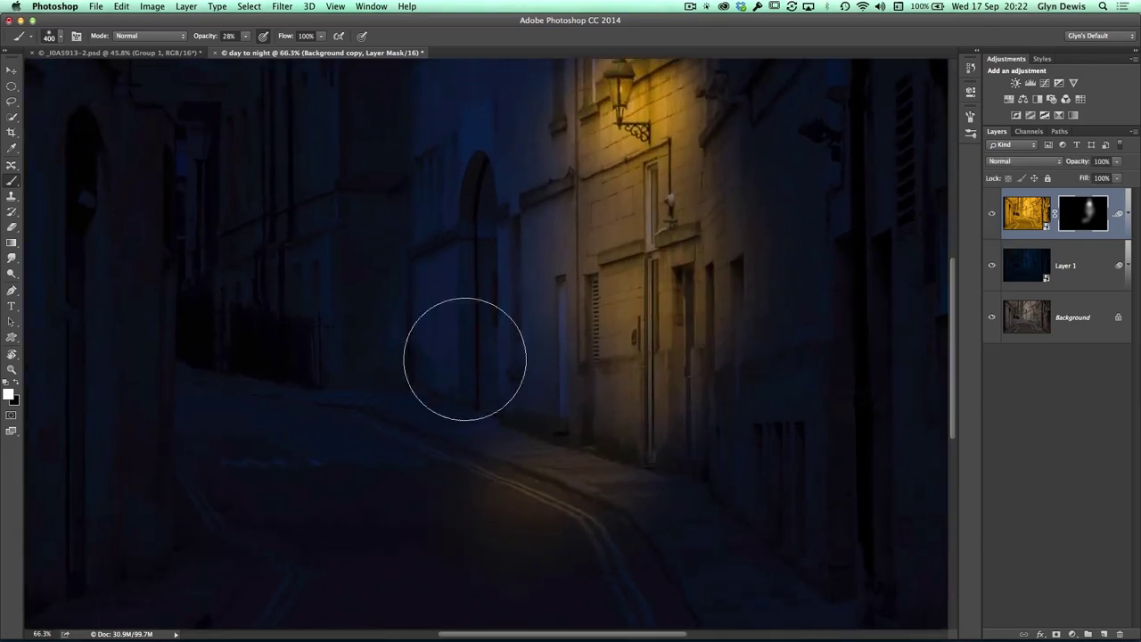
pyautogui.press('[')
pyautogui.press('[')
pyautogui.press('[')
pyautogui.press('[')
pyautogui.press('[')
pyautogui.press('[')
pyautogui.press('[')
pyautogui.press('[')
pyautogui.press('[')
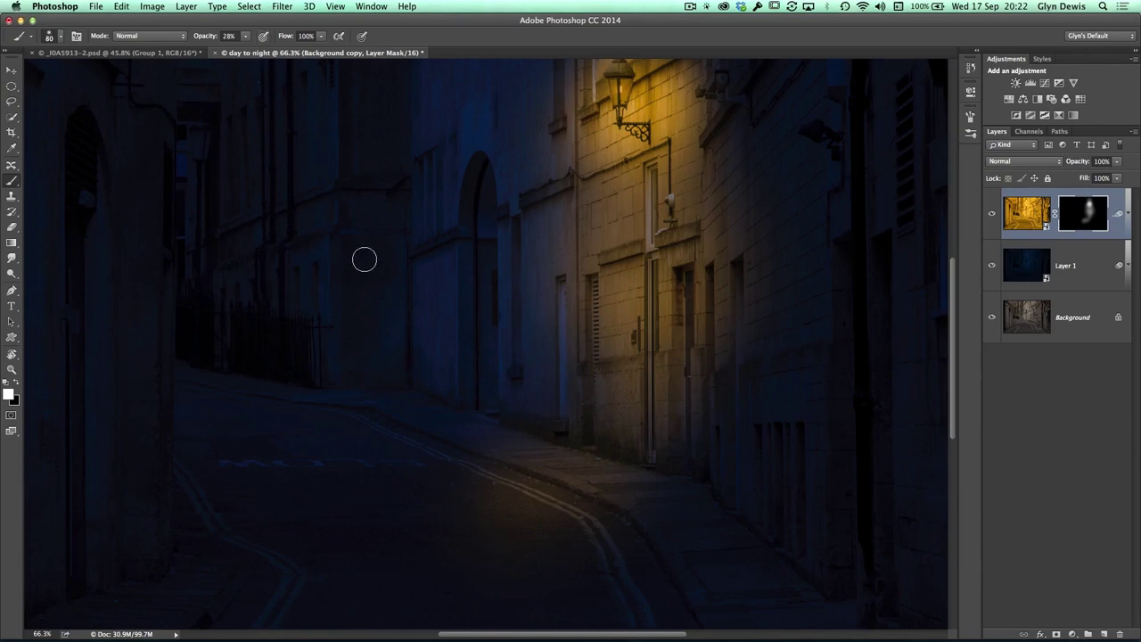
pyautogui.moveTo(203, 38); pyautogui.dragTo(452, 41)
# Make the brush 100% hard, zoom in on the arched doorway and light the wall around it
pyautogui.click(59, 37)
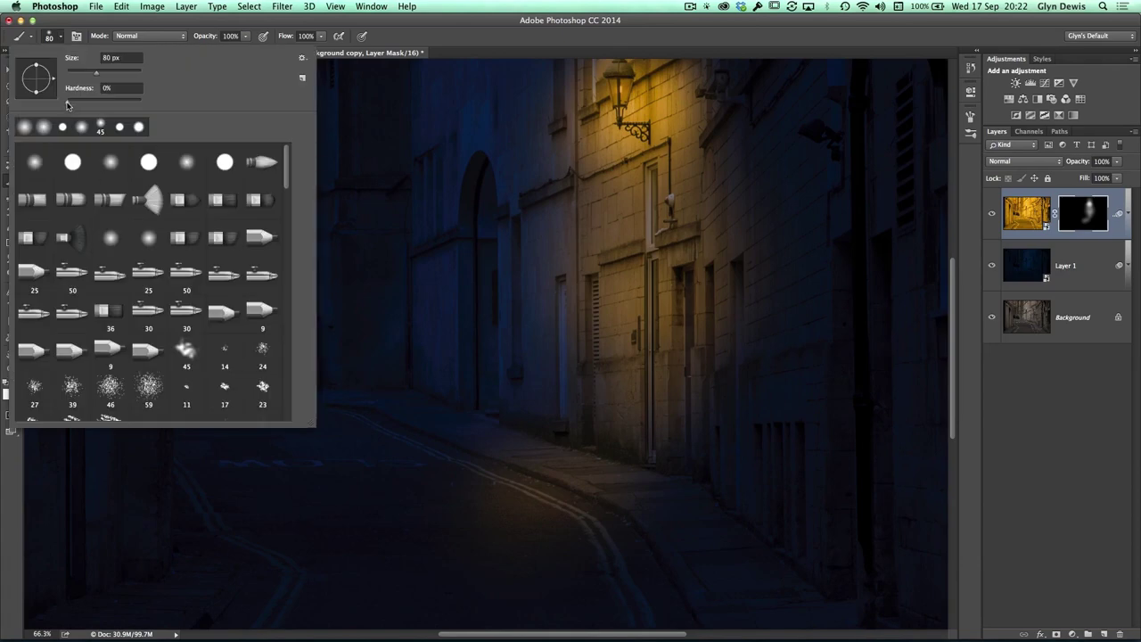
pyautogui.moveTo(67, 105); pyautogui.dragTo(168, 107)
pyautogui.press('Return')
pyautogui.scroll(3, 481, 273)
pyautogui.moveTo(476, 363); pyautogui.dragTo(588, 382)
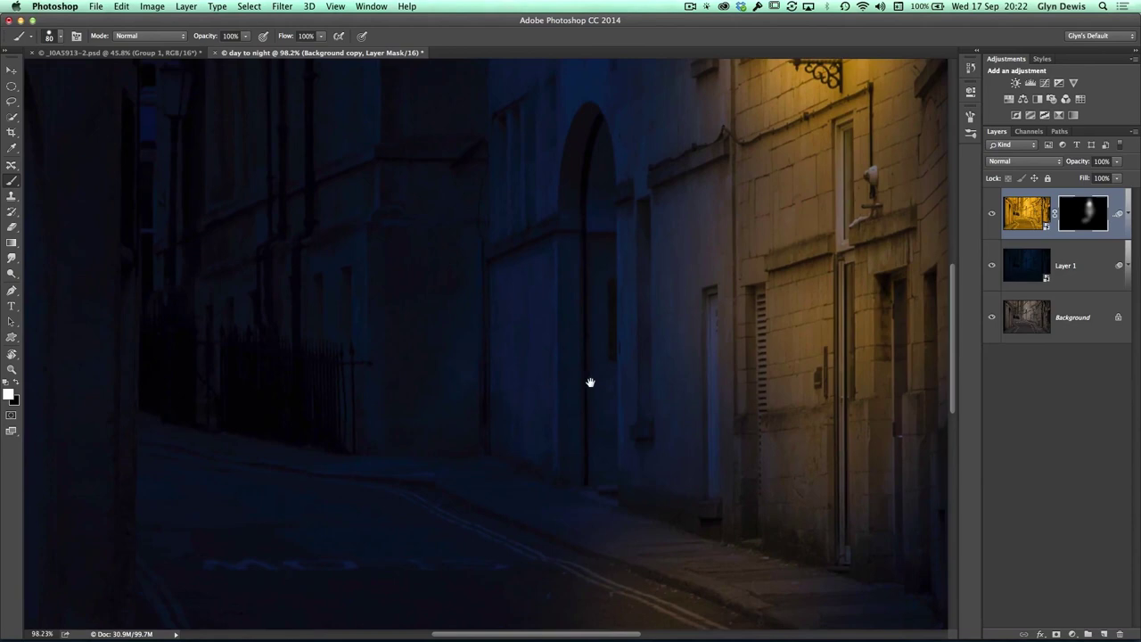
pyautogui.scroll(2, 593, 375)
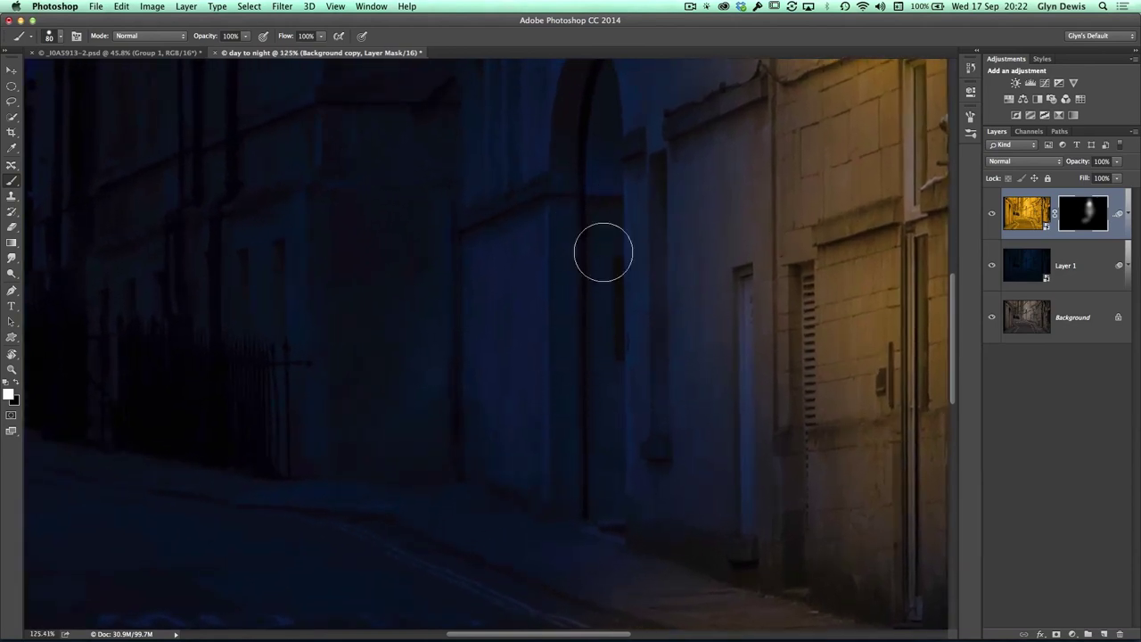
pyautogui.moveTo(560, 129)
pyautogui.mouseDown()
pyautogui.moveTo(579, 457)
pyautogui.moveTo(600, 364)
pyautogui.moveTo(618, 140)
pyautogui.moveTo(639, 228)
pyautogui.moveTo(631, 492)
pyautogui.mouseUp()
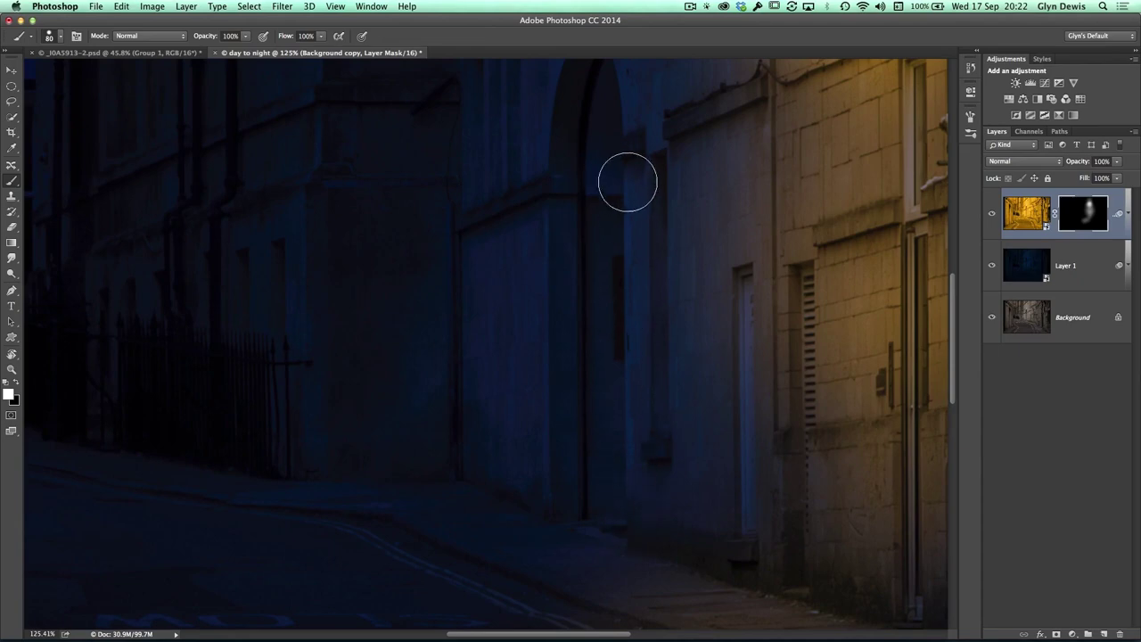
# With a 35 px brush, paint straight glow lines along the doorway's right edge, base and left edge
pyautogui.press('[')
pyautogui.press('[')
pyautogui.press('[')
pyautogui.press('[')
pyautogui.press('[')
pyautogui.press('[')
pyautogui.press('[')
pyautogui.press('[')
pyautogui.keyDown('shift'); pyautogui.click(622, 543); pyautogui.keyUp('shift')
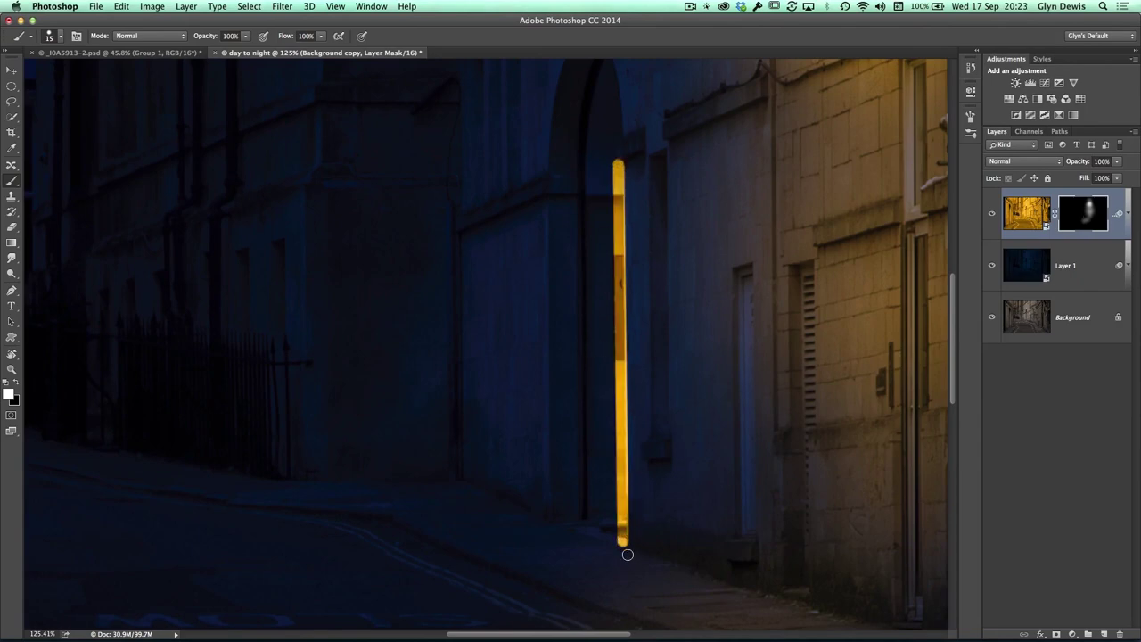
pyautogui.keyDown('shift'); pyautogui.click(557, 522); pyautogui.keyUp('shift')
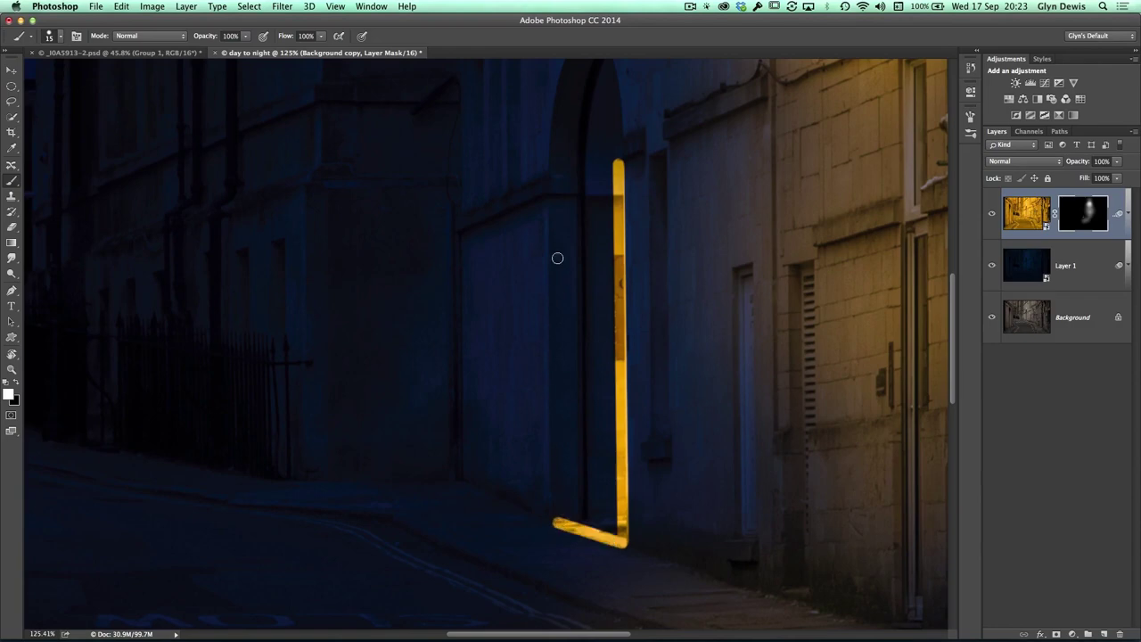
pyautogui.keyDown('shift'); pyautogui.click(552, 200); pyautogui.keyUp('shift')
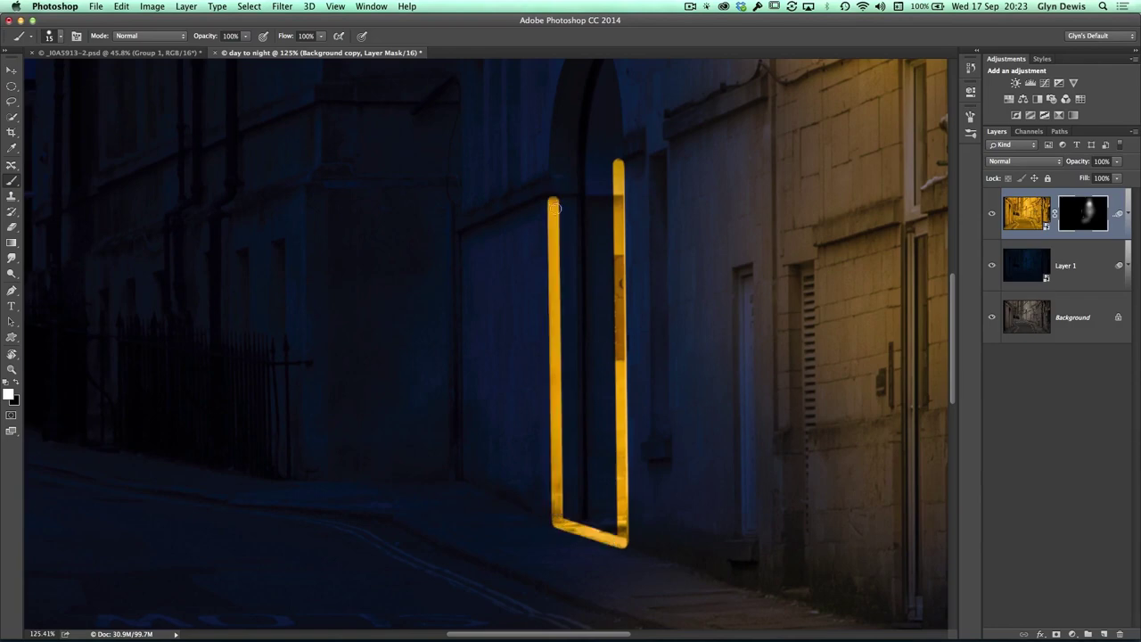
pyautogui.moveTo(582, 286); pyautogui.dragTo(586, 303)
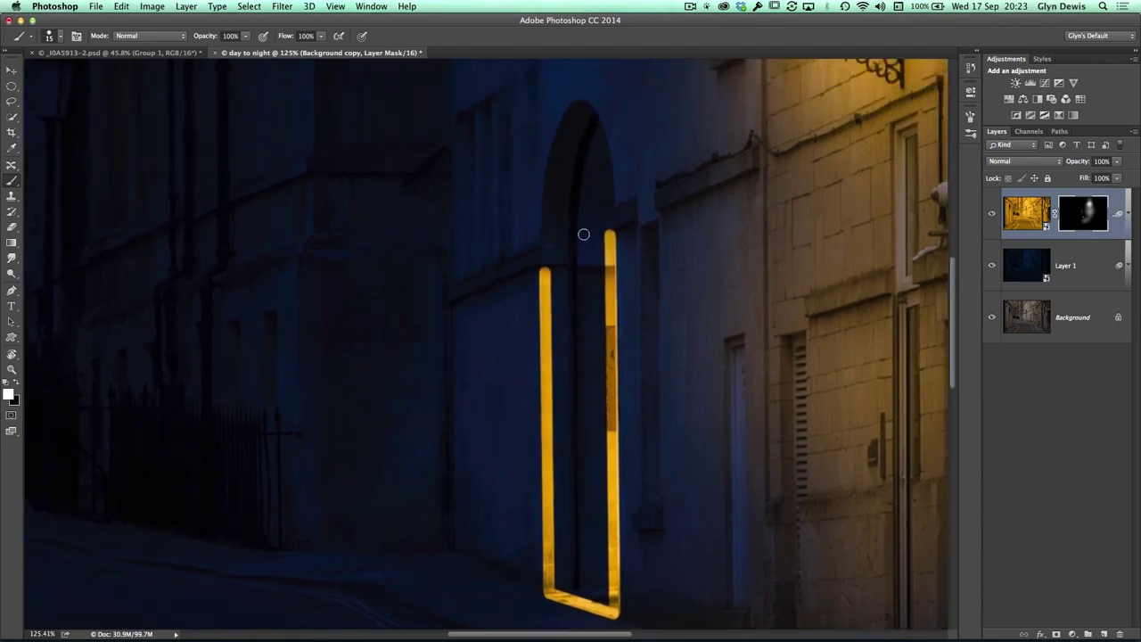
pyautogui.moveTo(608, 233); pyautogui.dragTo(601, 208)
pyautogui.moveTo(544, 281); pyautogui.dragTo(545, 250)
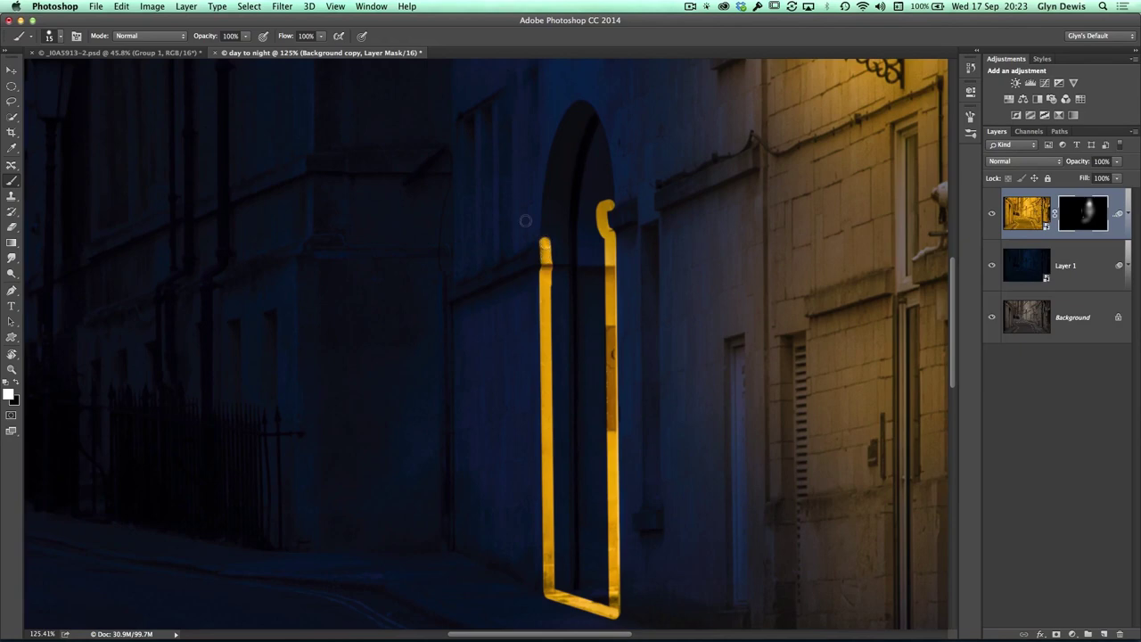
# Enlarge the brush and fill the top of the arch with yellow light
pyautogui.press(']')
pyautogui.press(']')
pyautogui.press(']')
pyautogui.press(']')
pyautogui.moveTo(601, 190)
pyautogui.mouseDown()
pyautogui.moveTo(590, 124)
pyautogui.moveTo(575, 108)
pyautogui.moveTo(547, 243)
pyautogui.mouseUp()
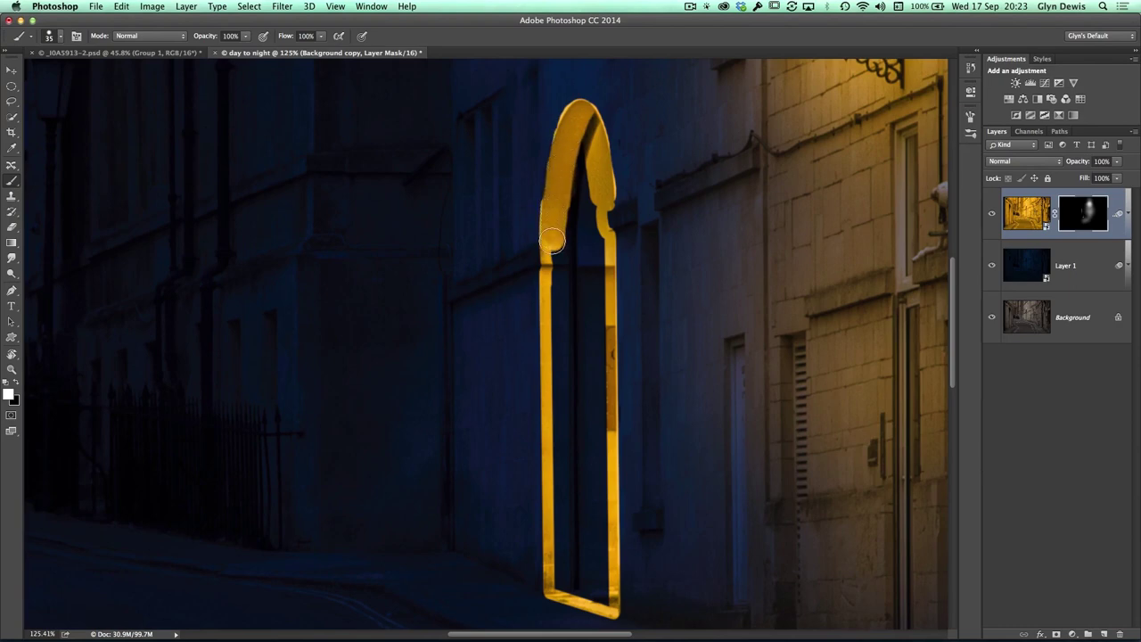
pyautogui.moveTo(585, 203)
pyautogui.mouseDown()
pyautogui.moveTo(583, 132)
pyautogui.moveTo(572, 312)
pyautogui.moveTo(588, 212)
pyautogui.moveTo(586, 348)
pyautogui.moveTo(601, 259)
pyautogui.moveTo(574, 375)
pyautogui.moveTo(564, 331)
pyautogui.mouseUp()
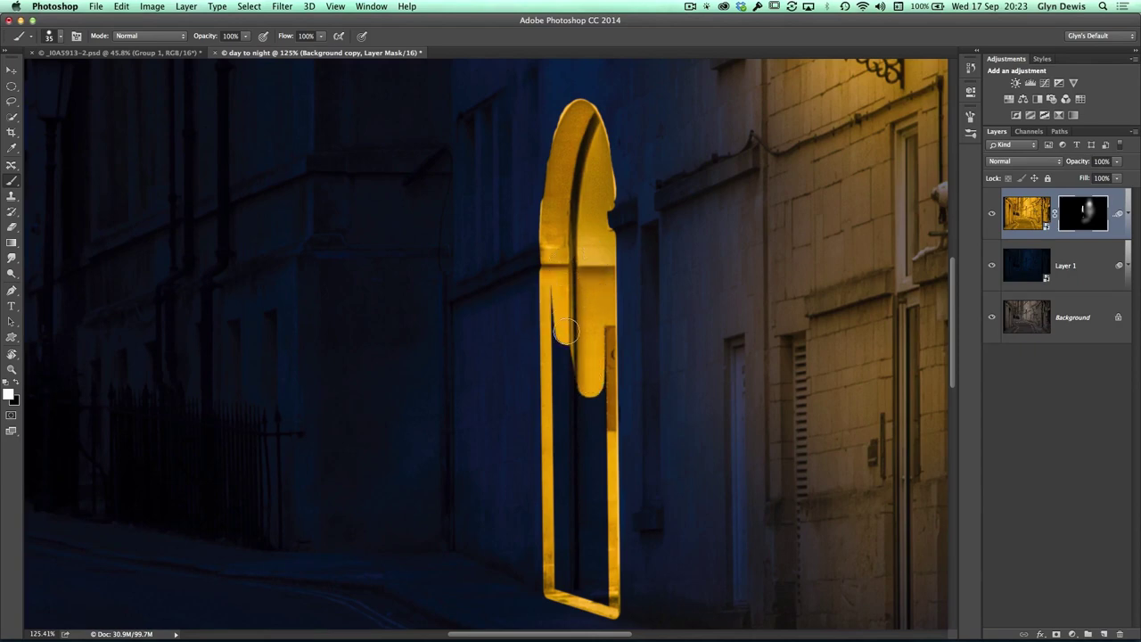
# With black on the mask, trim the yellow glow along the arch's left edge and top
pyautogui.click(16, 382)
pyautogui.scroll(5, 532, 165)
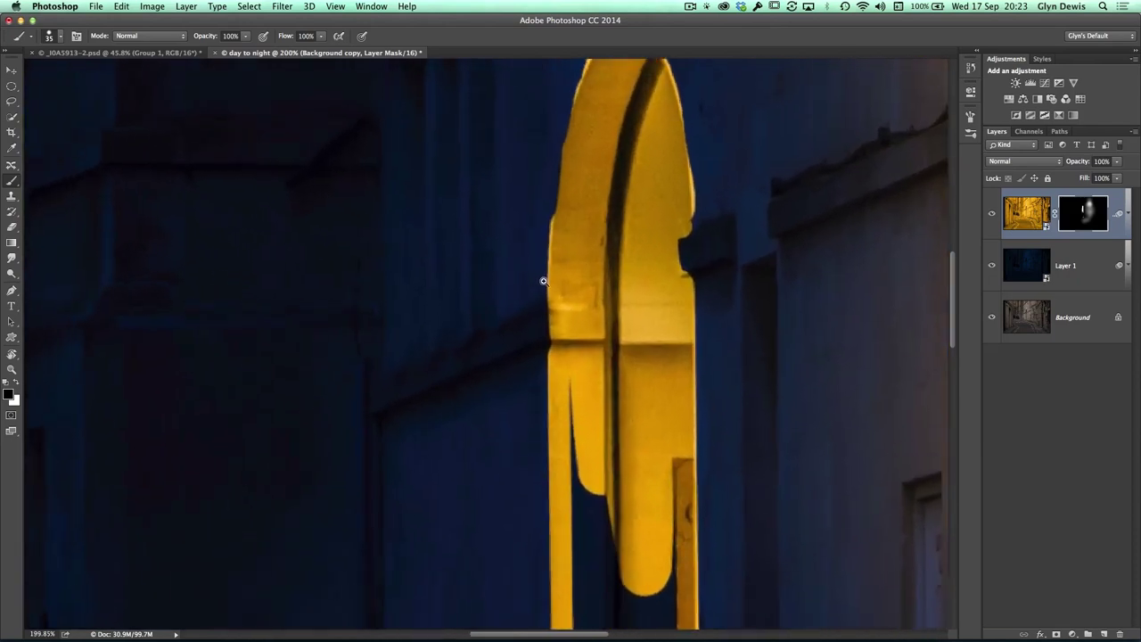
pyautogui.scroll(2, 544, 282)
pyautogui.press('[')
pyautogui.press('[')
pyautogui.press('[')
pyautogui.press('[')
pyautogui.press('[')
pyautogui.press('[')
pyautogui.press('[')
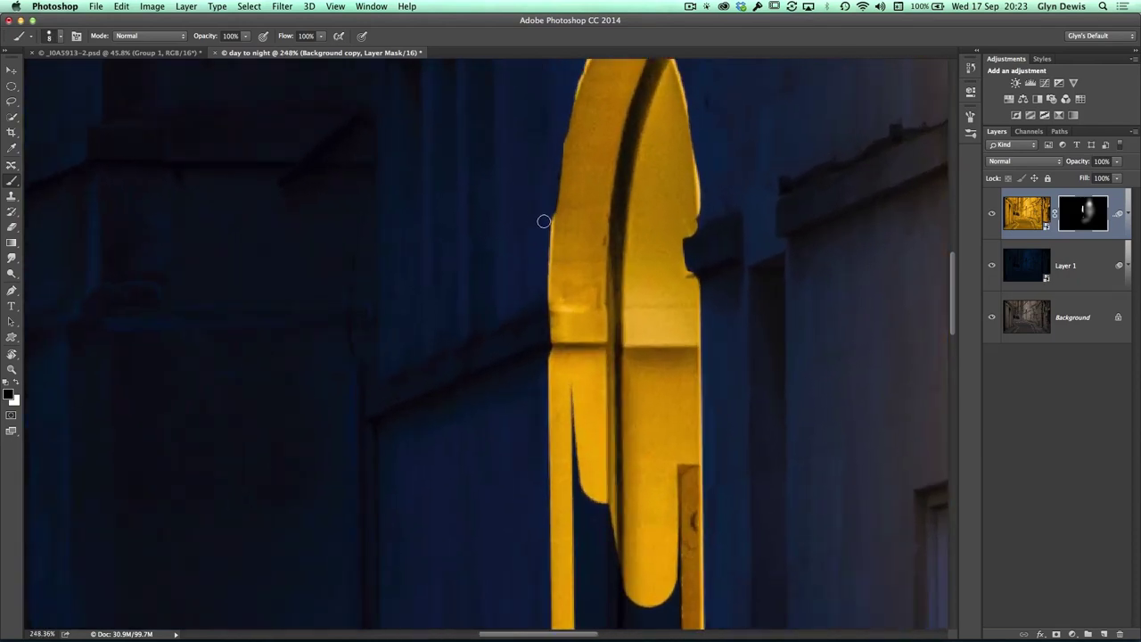
pyautogui.press(']')
pyautogui.moveTo(544, 220)
pyautogui.mouseDown()
pyautogui.moveTo(543, 253)
pyautogui.moveTo(549, 211)
pyautogui.moveTo(543, 317)
pyautogui.mouseUp()
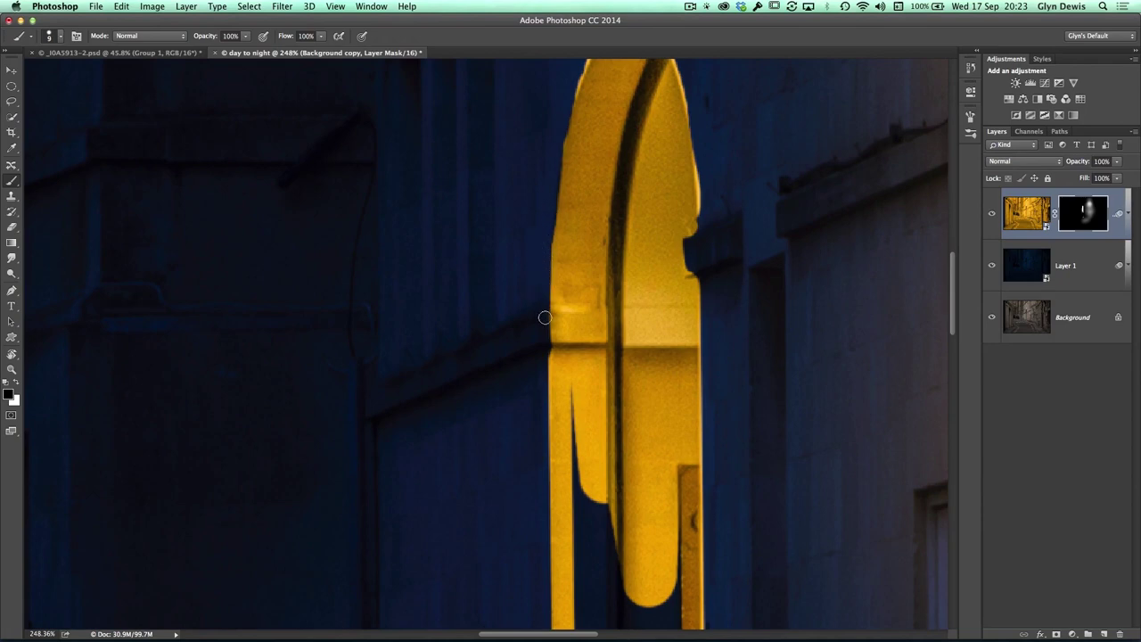
pyautogui.scroll(4, 529, 232)
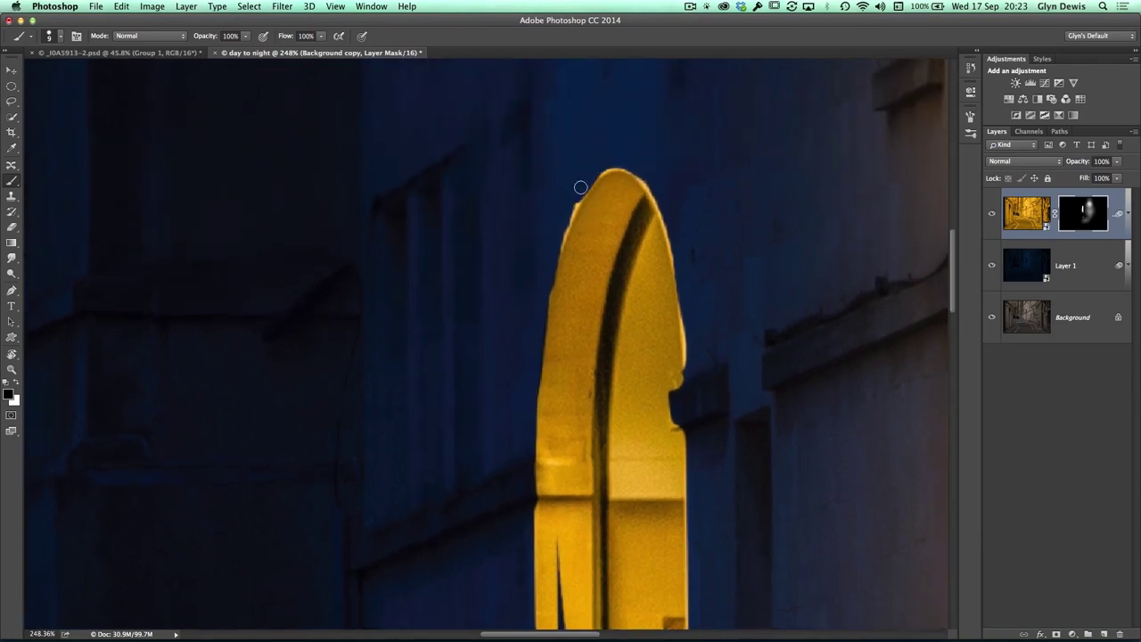
pyautogui.moveTo(580, 188); pyautogui.dragTo(545, 277)
pyautogui.moveTo(608, 158)
pyautogui.mouseDown()
pyautogui.moveTo(574, 196)
pyautogui.moveTo(613, 162)
pyautogui.moveTo(655, 193)
pyautogui.moveTo(690, 279)
pyautogui.moveTo(687, 365)
pyautogui.moveTo(677, 338)
pyautogui.mouseUp()
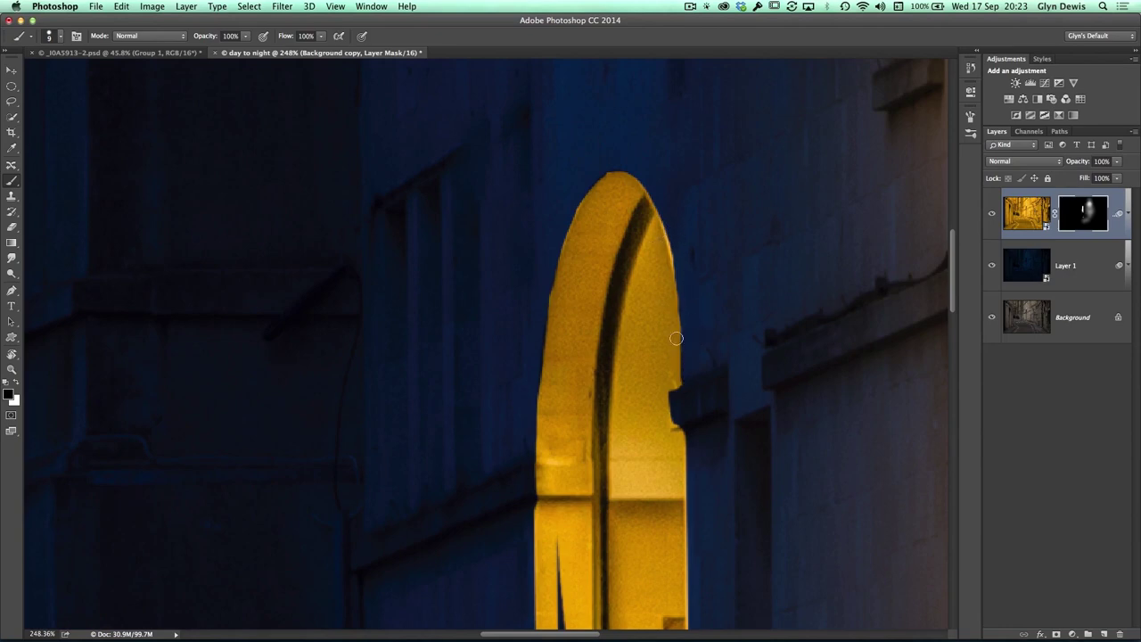
# Zoom in and tidy the glow at the arch's right-edge notch with a smaller brush
pyautogui.moveTo(549, 371); pyautogui.dragTo(577, 331)
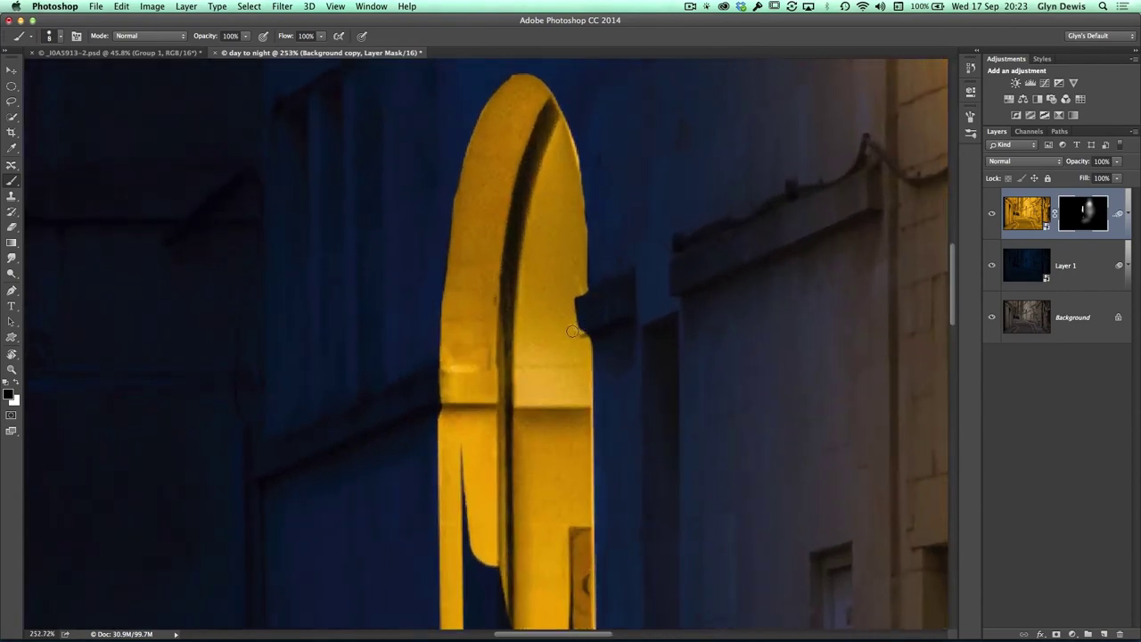
pyautogui.press('[')
pyautogui.press('[')
pyautogui.press('[')
pyautogui.moveTo(579, 313); pyautogui.dragTo(580, 320)
pyautogui.moveTo(540, 395)
pyautogui.mouseDown()
pyautogui.moveTo(494, 387)
pyautogui.moveTo(499, 462)
pyautogui.moveTo(515, 263)
pyautogui.moveTo(542, 233)
pyautogui.moveTo(550, 311)
pyautogui.moveTo(541, 212)
pyautogui.moveTo(552, 309)
pyautogui.moveTo(538, 212)
pyautogui.moveTo(540, 283)
pyautogui.moveTo(555, 235)
pyautogui.moveTo(565, 450)
pyautogui.moveTo(539, 435)
pyautogui.moveTo(533, 266)
pyautogui.moveTo(551, 432)
pyautogui.mouseUp()
pyautogui.press(']')
pyautogui.press(']')
pyautogui.press(']')
pyautogui.press(']')
pyautogui.press(']')
pyautogui.press(']')
pyautogui.press('x')
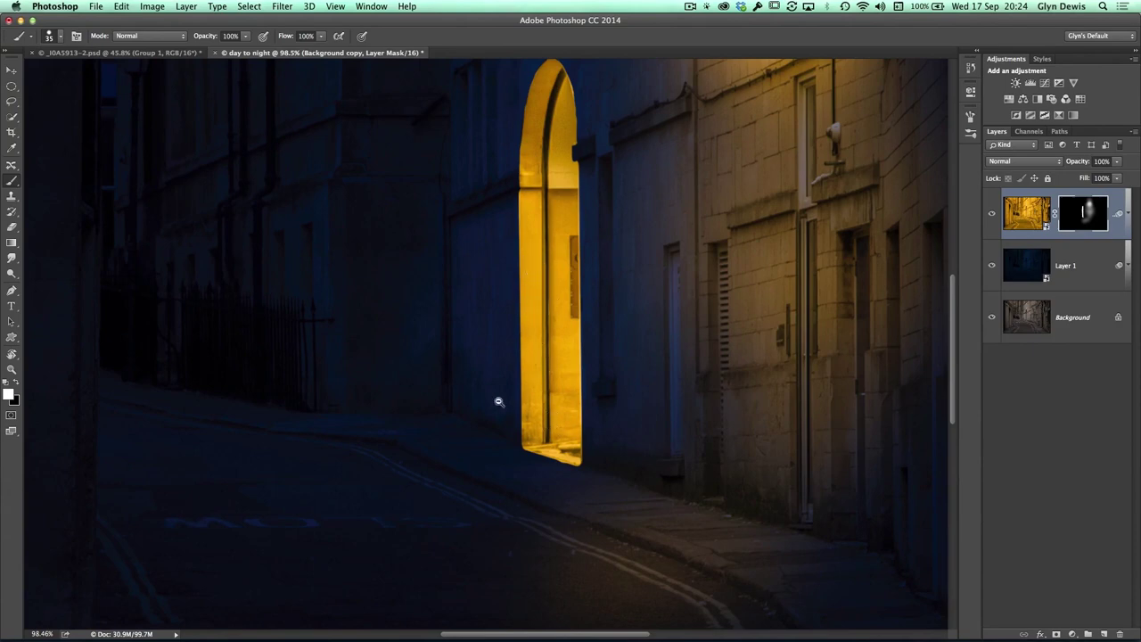
# Paint two white light streaks from the doorway across the road and fill between them
pyautogui.moveTo(499, 402)
pyautogui.mouseDown()
pyautogui.moveTo(474, 400)
pyautogui.moveTo(430, 428)
pyautogui.moveTo(507, 396)
pyautogui.moveTo(497, 395)
pyautogui.mouseUp()
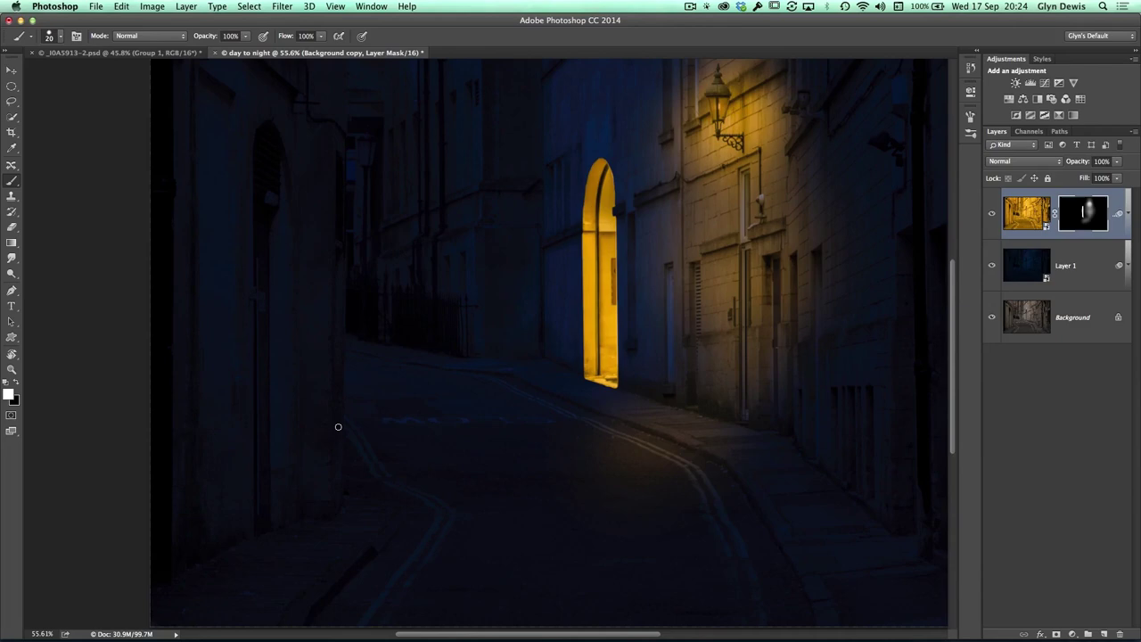
pyautogui.keyDown('shift'); pyautogui.click(336, 427); pyautogui.keyUp('shift')
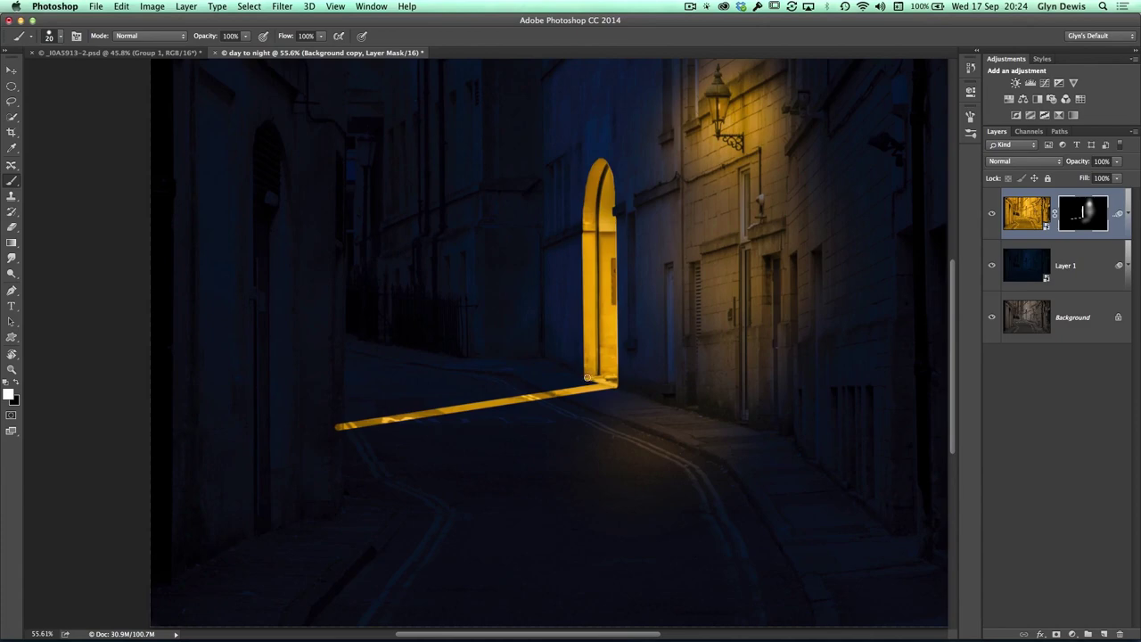
pyautogui.keyDown('shift'); pyautogui.click(339, 389); pyautogui.keyUp('shift')
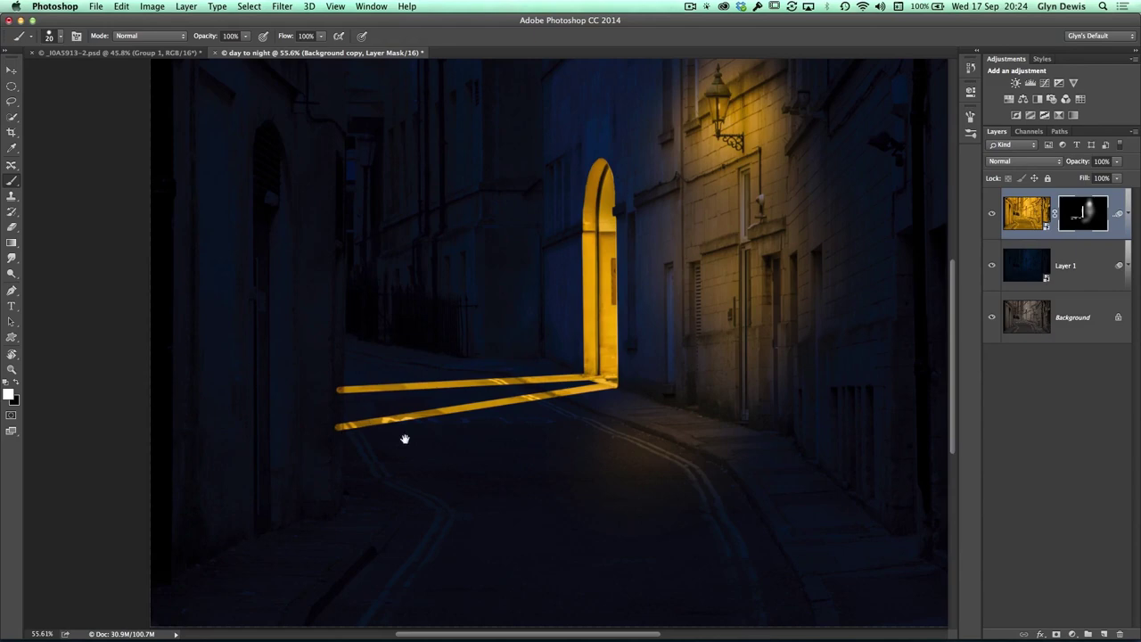
pyautogui.scroll(5, 404, 438)
pyautogui.press(']')
pyautogui.press(']')
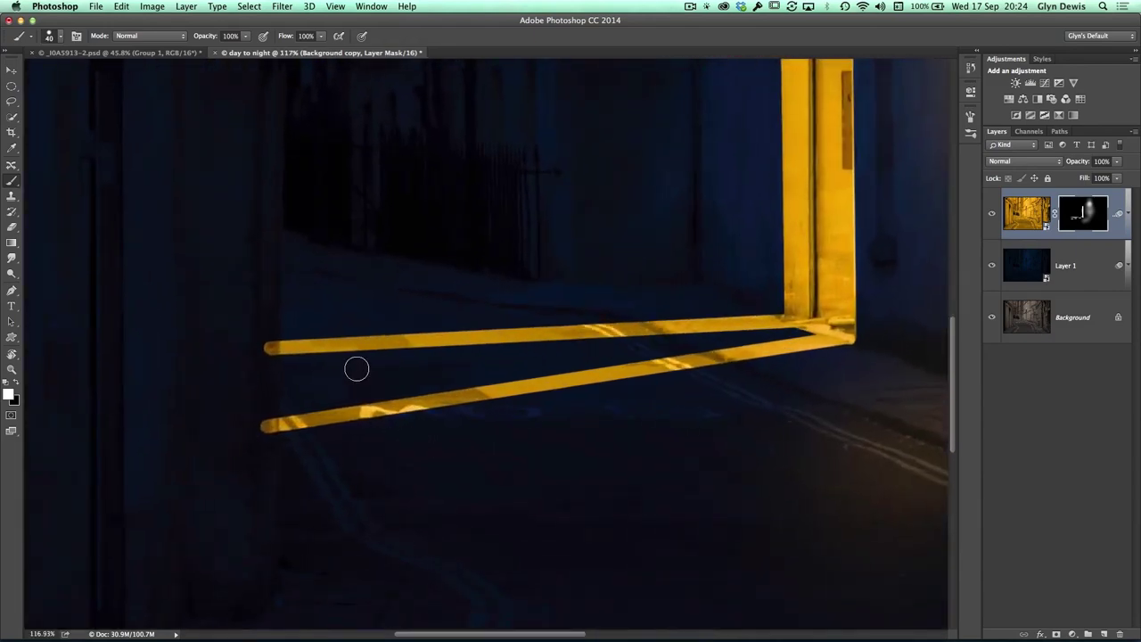
pyautogui.moveTo(356, 368)
pyautogui.mouseDown()
pyautogui.moveTo(330, 359)
pyautogui.moveTo(345, 384)
pyautogui.moveTo(327, 393)
pyautogui.moveTo(426, 377)
pyautogui.moveTo(374, 388)
pyautogui.moveTo(364, 366)
pyautogui.moveTo(406, 358)
pyautogui.moveTo(453, 358)
pyautogui.moveTo(410, 365)
pyautogui.moveTo(440, 379)
pyautogui.moveTo(419, 386)
pyautogui.moveTo(544, 357)
pyautogui.moveTo(496, 355)
pyautogui.moveTo(506, 352)
pyautogui.moveTo(483, 368)
pyautogui.moveTo(503, 374)
pyautogui.moveTo(792, 331)
pyautogui.mouseUp()
pyautogui.press(']')
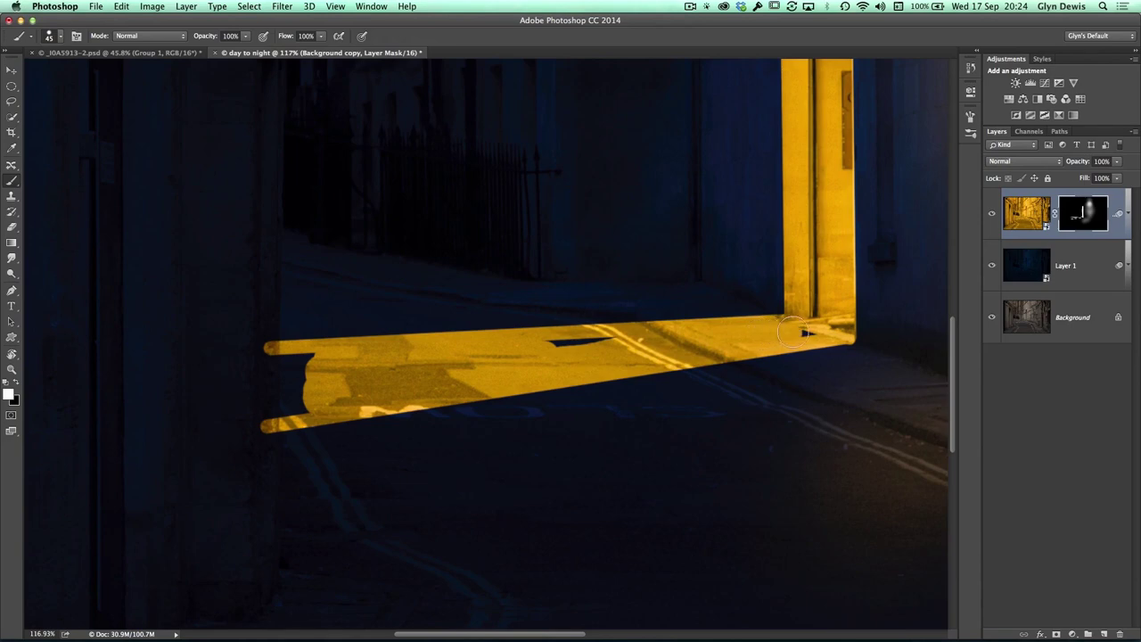
pyautogui.moveTo(545, 369)
pyautogui.mouseDown()
pyautogui.moveTo(609, 343)
pyautogui.moveTo(324, 364)
pyautogui.moveTo(294, 374)
pyautogui.moveTo(300, 401)
pyautogui.moveTo(272, 402)
pyautogui.moveTo(305, 409)
pyautogui.moveTo(302, 431)
pyautogui.moveTo(475, 369)
pyautogui.mouseUp()
pyautogui.scroll(3, 302, 431)
# Paint black along the light patch's left edge to make it straight and remove bumps
pyautogui.click(16, 383)
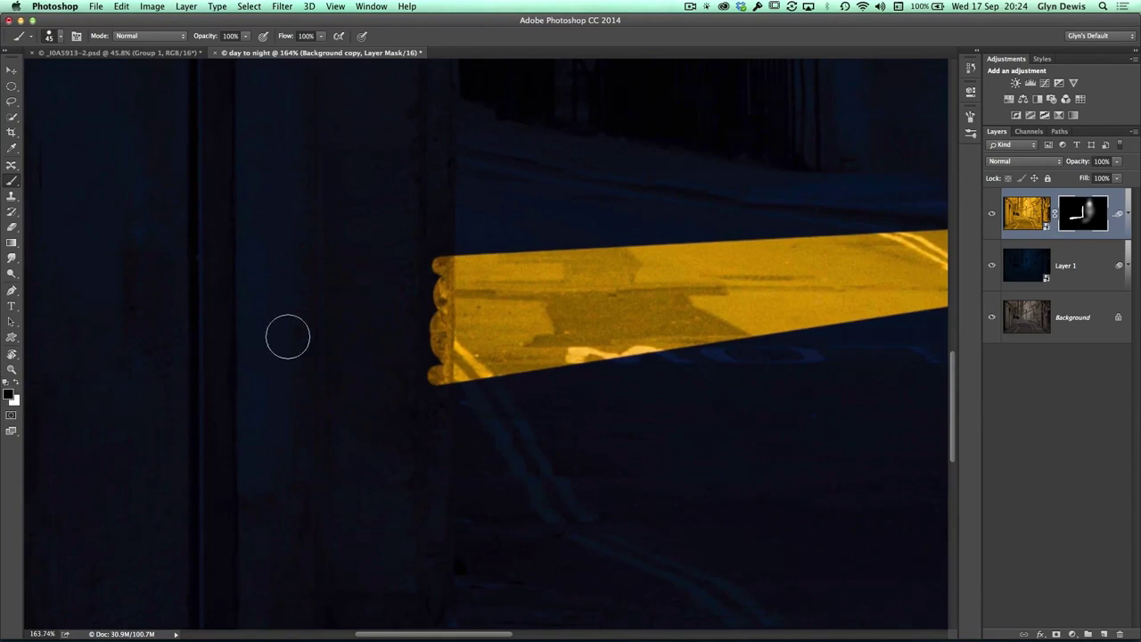
pyautogui.press('[')
pyautogui.press('[')
pyautogui.press('[')
pyautogui.click(447, 255)
pyautogui.keyDown('shift'); pyautogui.click(446, 389); pyautogui.keyUp('shift')
pyautogui.moveTo(433, 234); pyautogui.dragTo(433, 382)
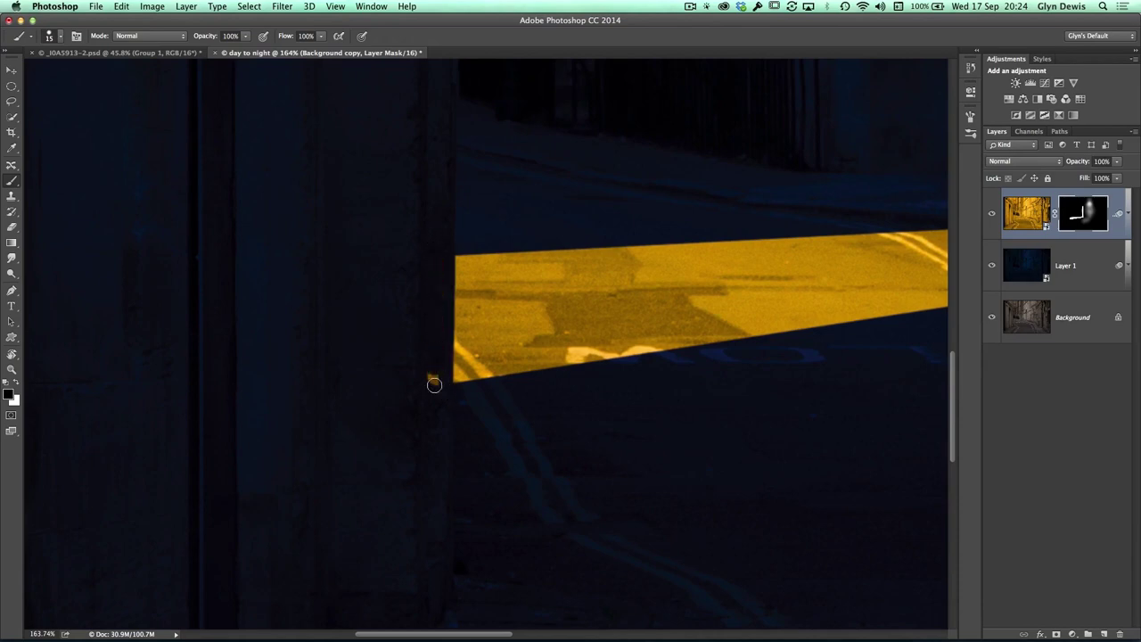
pyautogui.moveTo(407, 425)
pyautogui.mouseDown()
pyautogui.moveTo(341, 402)
pyautogui.moveTo(508, 433)
pyautogui.mouseUp()
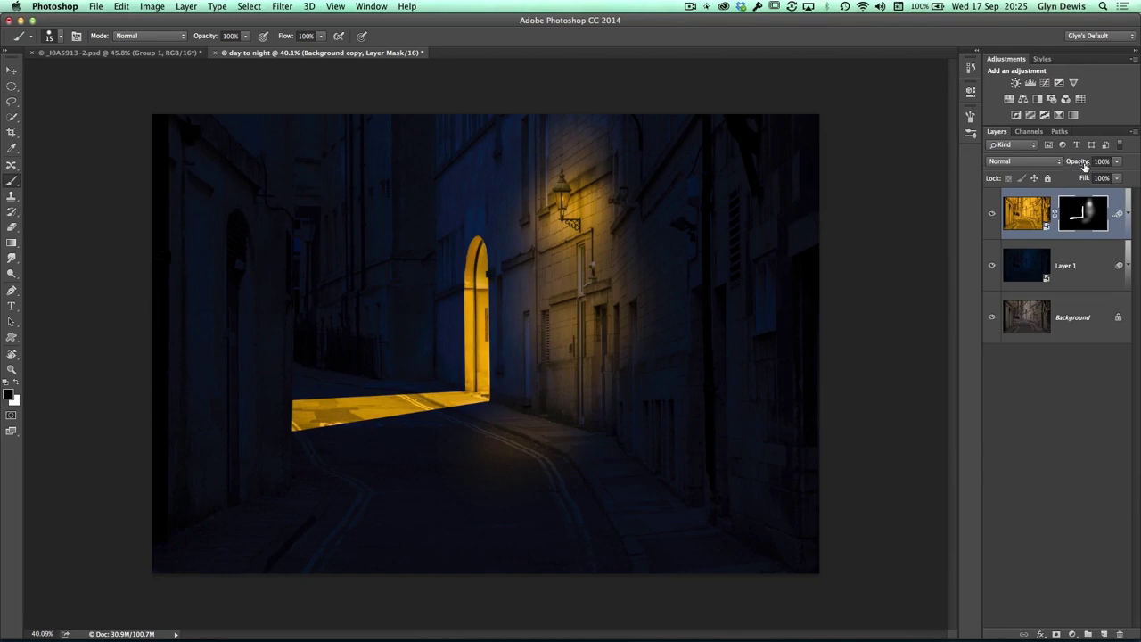
pyautogui.moveTo(1081, 162); pyautogui.dragTo(1049, 167)
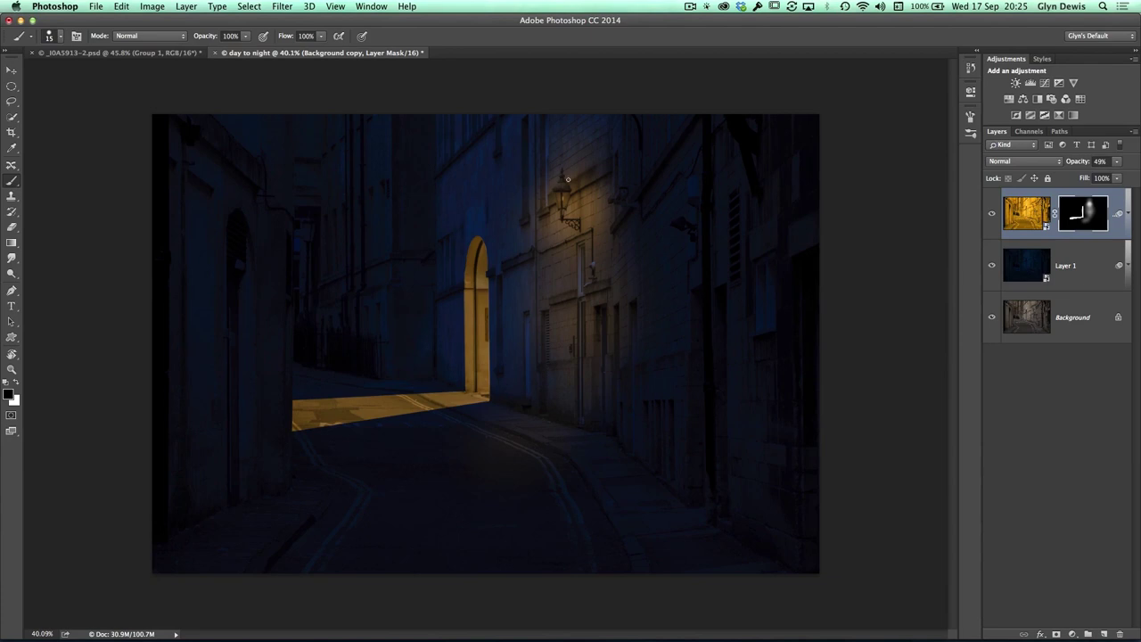
pyautogui.moveTo(1072, 167); pyautogui.dragTo(1132, 171)
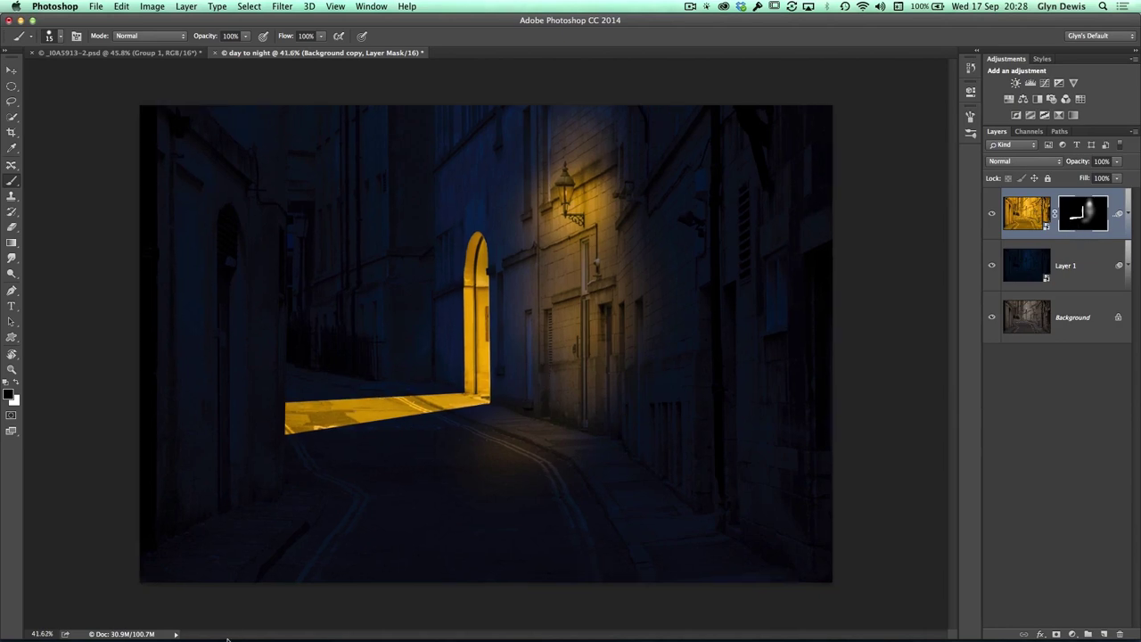
# Draw a loose Lasso selection around the yellow light wedge on the road
pyautogui.scroll(5, 403, 417)
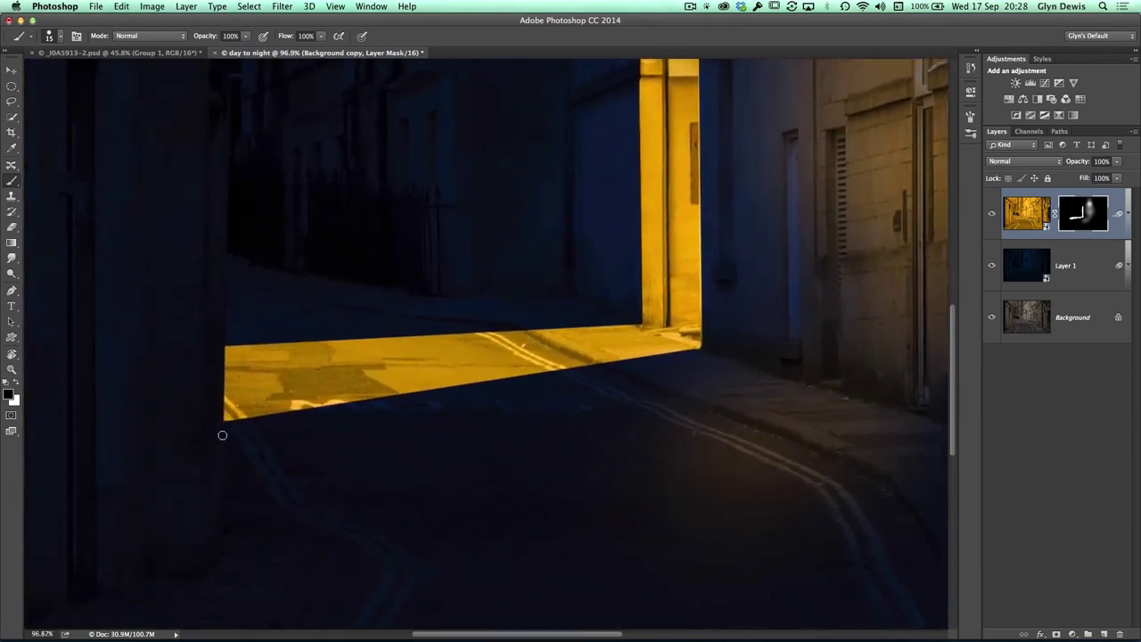
pyautogui.scroll(3, 504, 408)
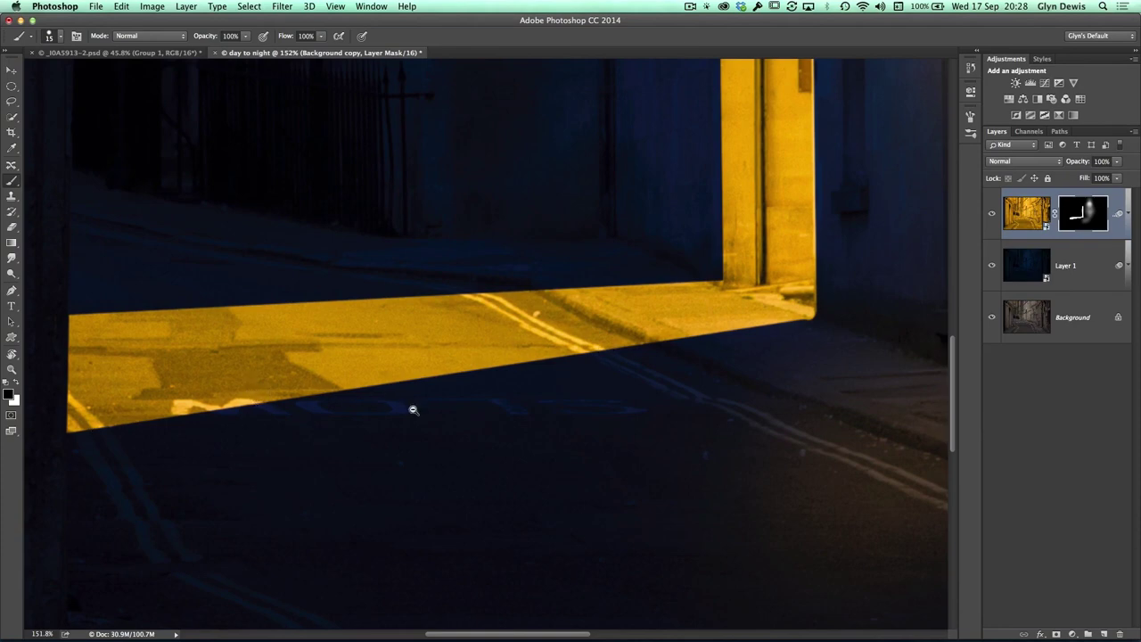
pyautogui.scroll(-3, 405, 408)
pyautogui.moveTo(435, 437); pyautogui.dragTo(481, 435)
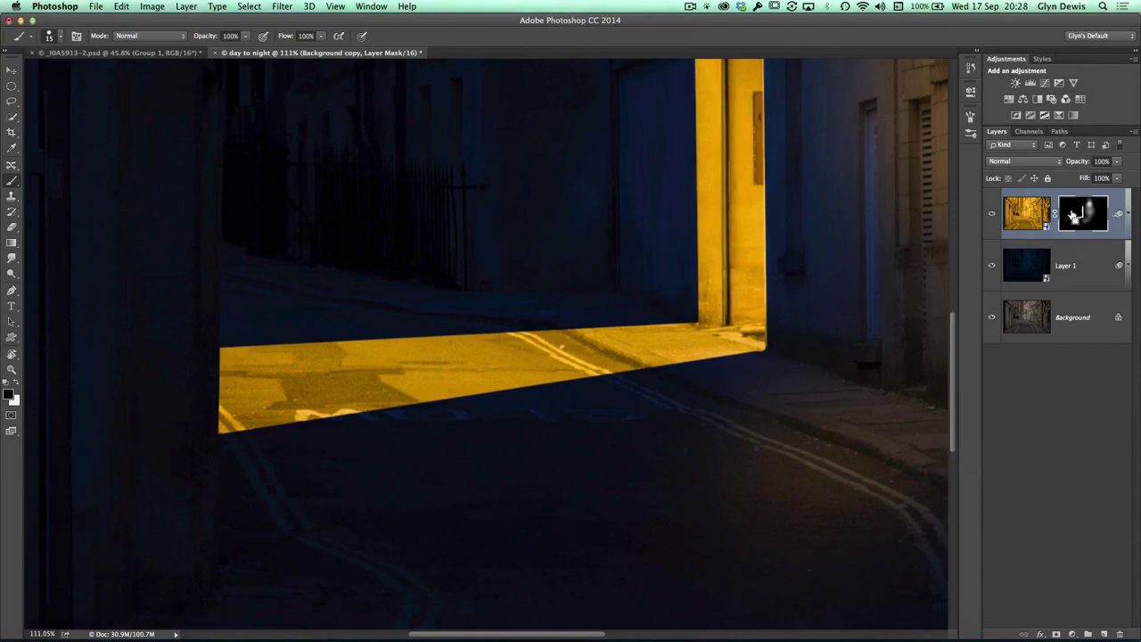
pyautogui.press('l')
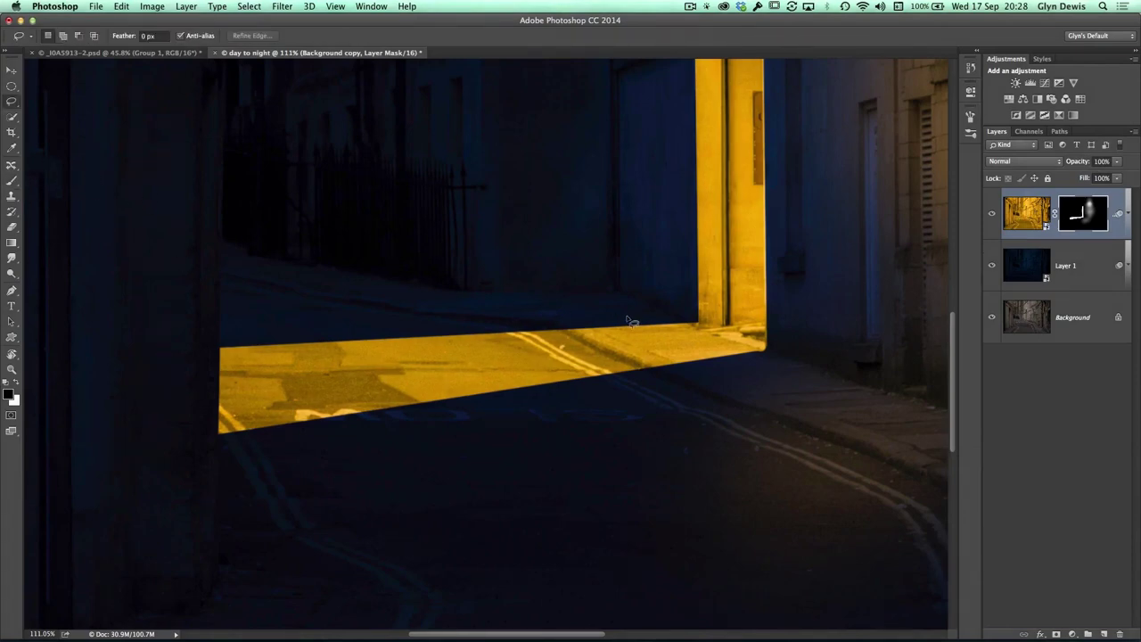
pyautogui.moveTo(638, 308)
pyautogui.mouseDown()
pyautogui.moveTo(776, 365)
pyautogui.moveTo(354, 481)
pyautogui.moveTo(331, 288)
pyautogui.moveTo(554, 264)
pyautogui.mouseUp()
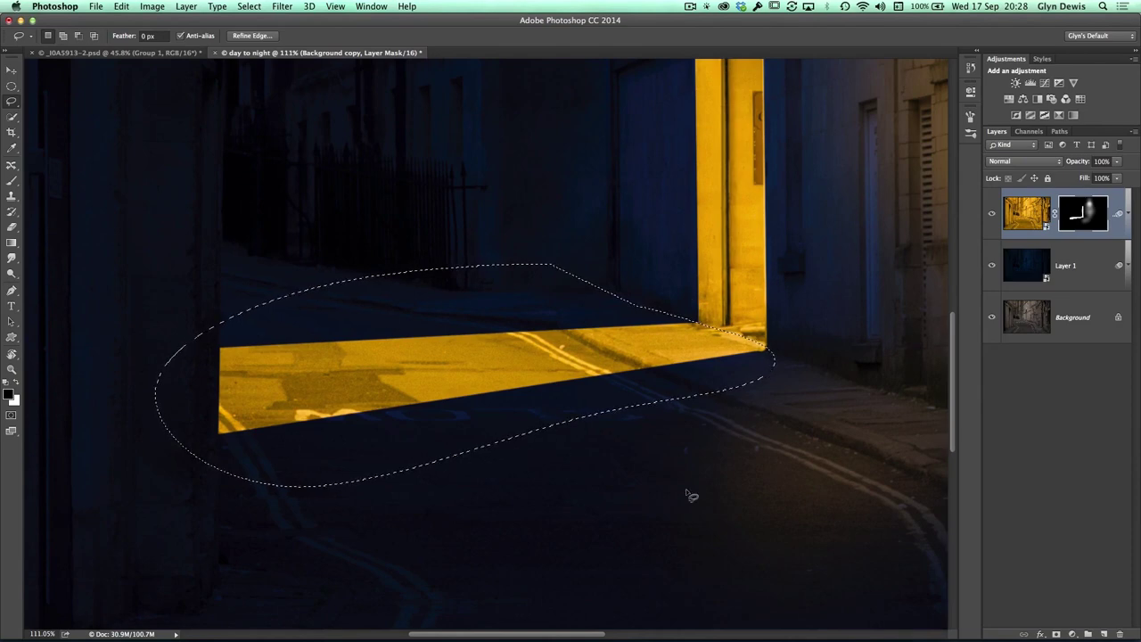
# Apply a 1-pixel Gaussian Blur to the mask around the road light patch
pyautogui.click(281, 6)
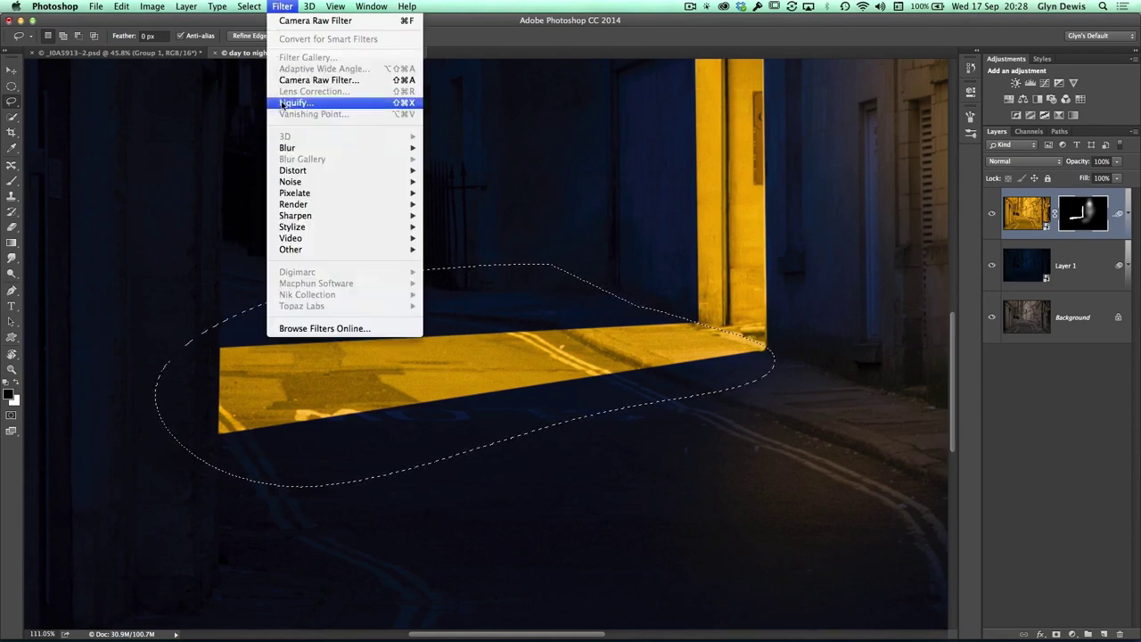
pyautogui.moveTo(294, 147)
pyautogui.click(446, 193)
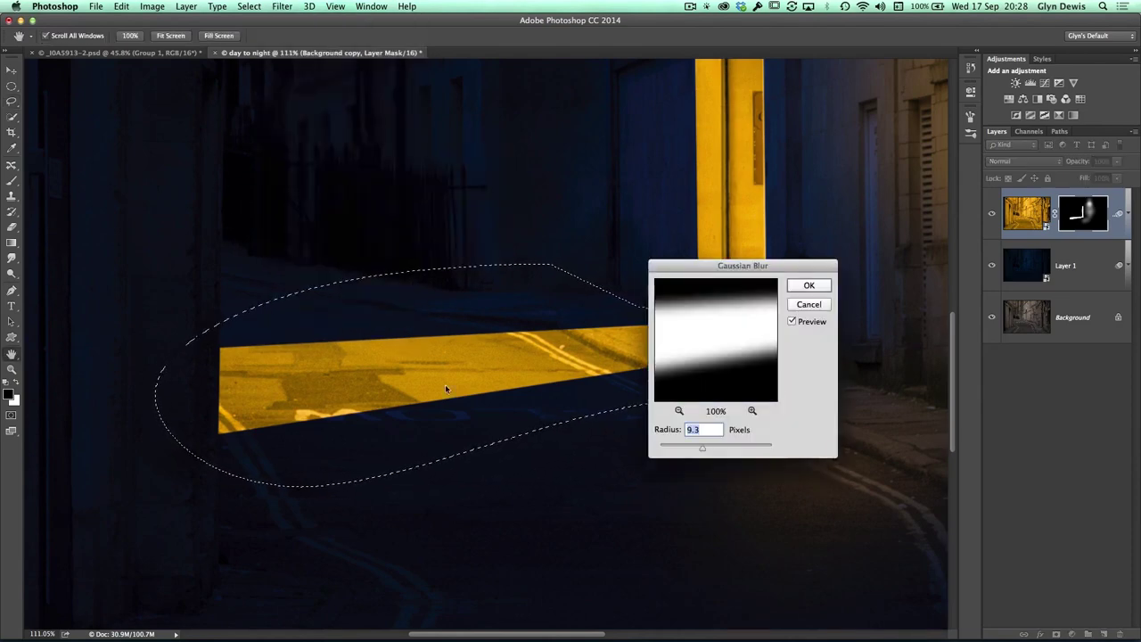
pyautogui.write('2')
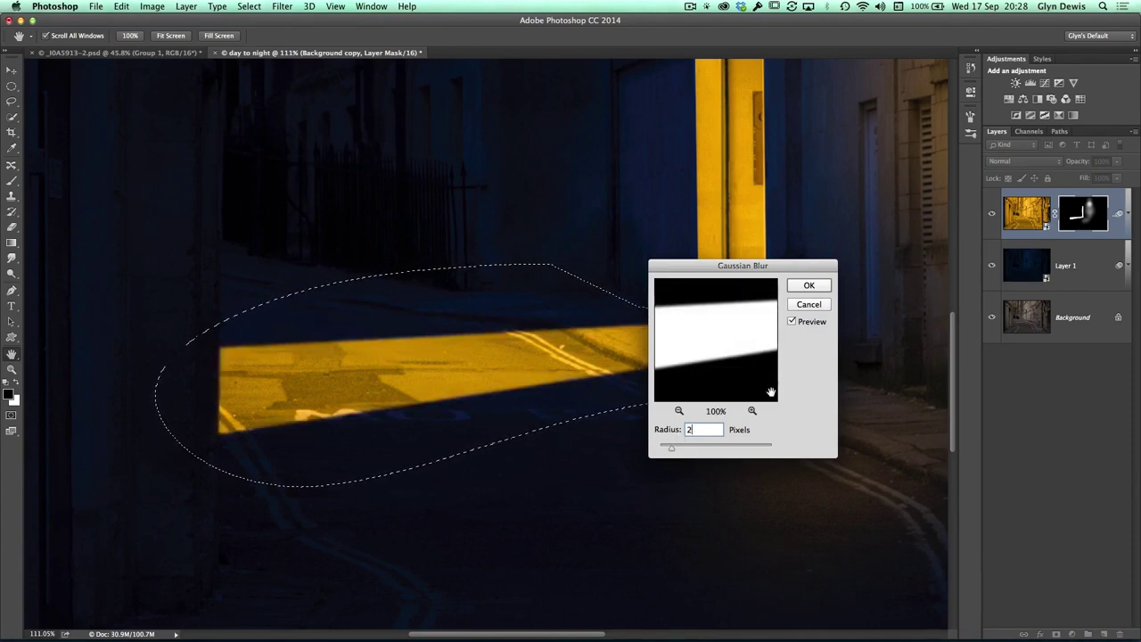
pyautogui.keyDown('super'); pyautogui.click(449, 416); pyautogui.keyUp('super')
pyautogui.moveTo(448, 416); pyautogui.dragTo(525, 412)
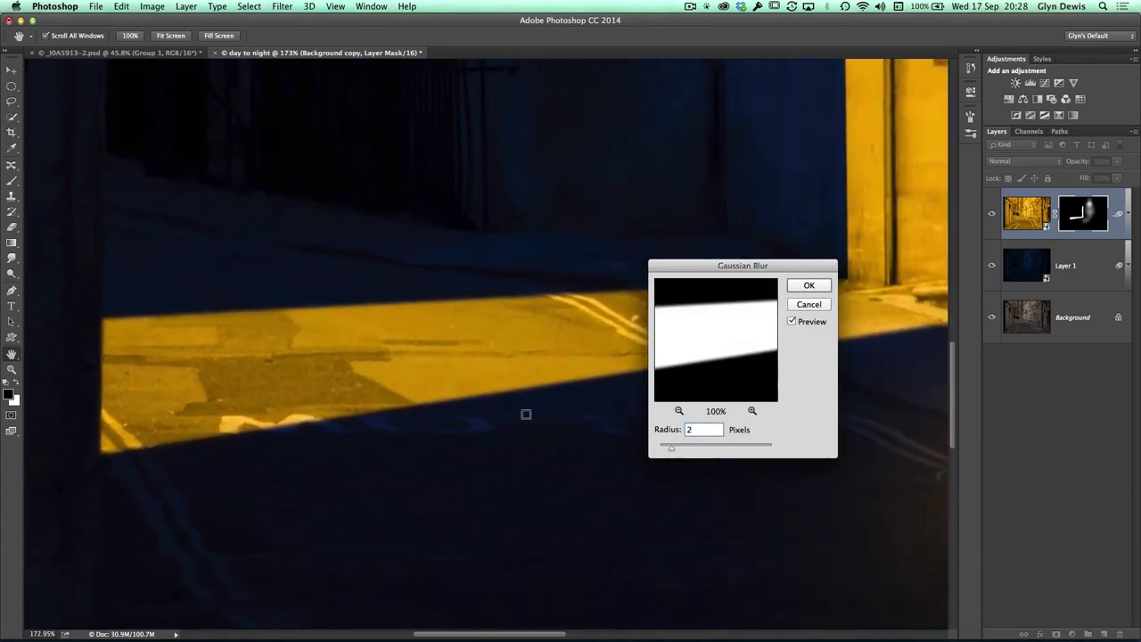
pyautogui.click(791, 322)
pyautogui.click(791, 322)
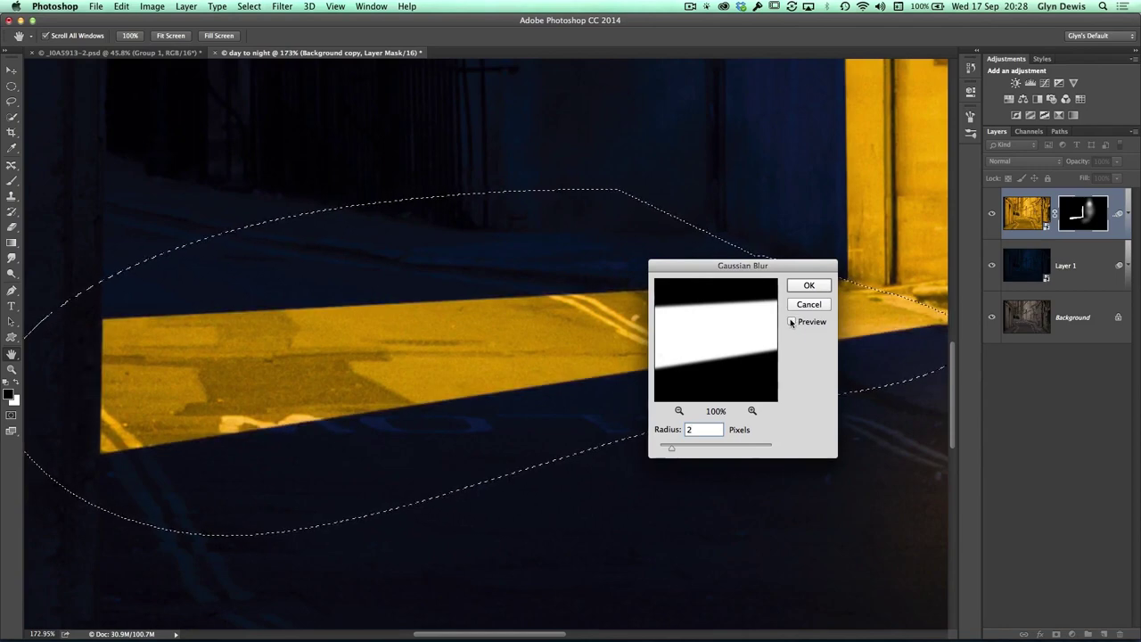
pyautogui.click(791, 322)
pyautogui.click(791, 322)
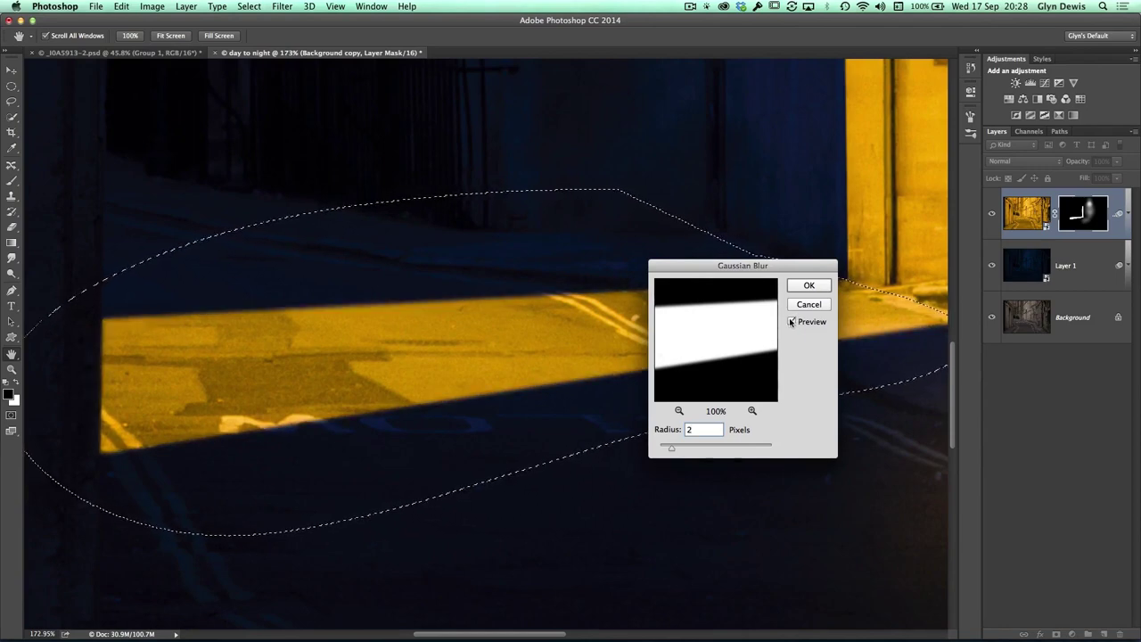
pyautogui.press('BackSpace')
pyautogui.write('1')
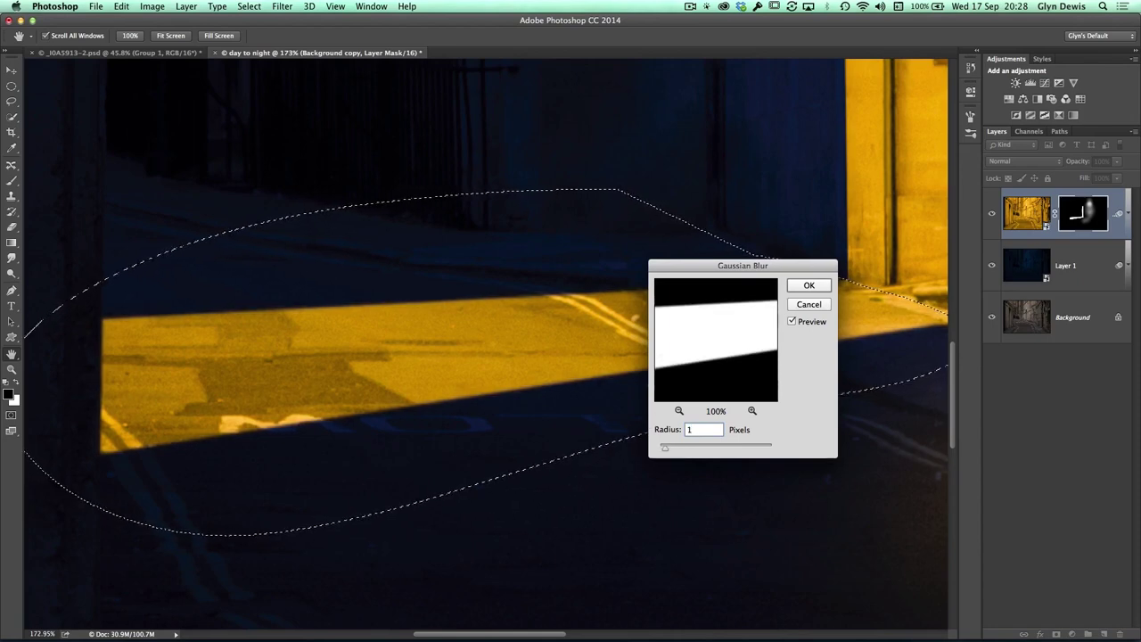
pyautogui.click(808, 285)
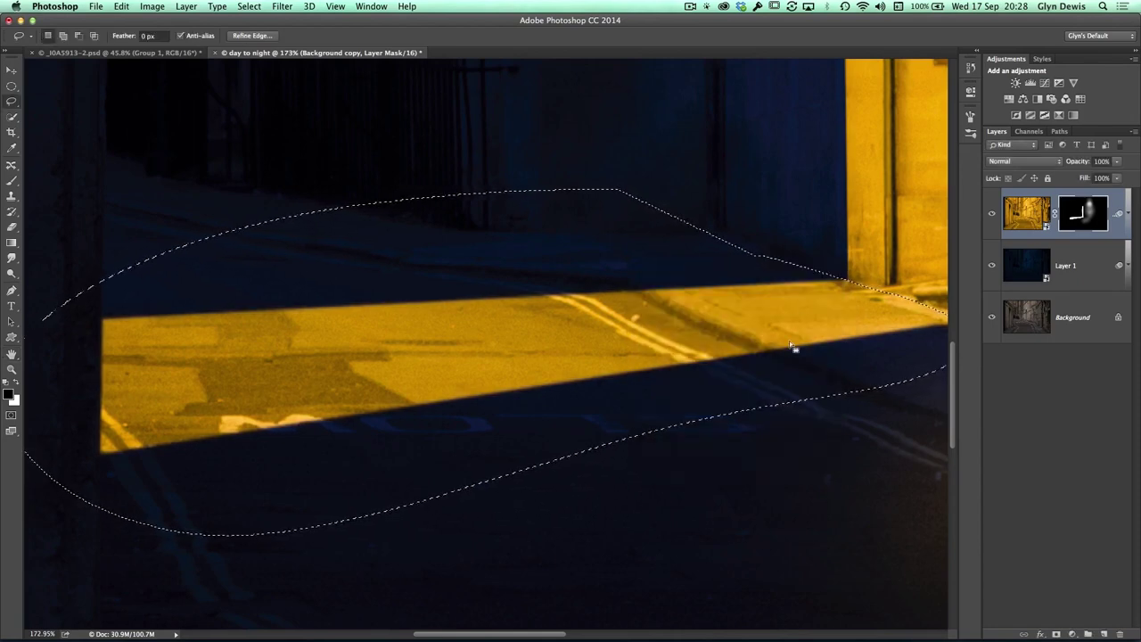
# Deselect and fit the whole image in the window
pyautogui.click(249, 6)
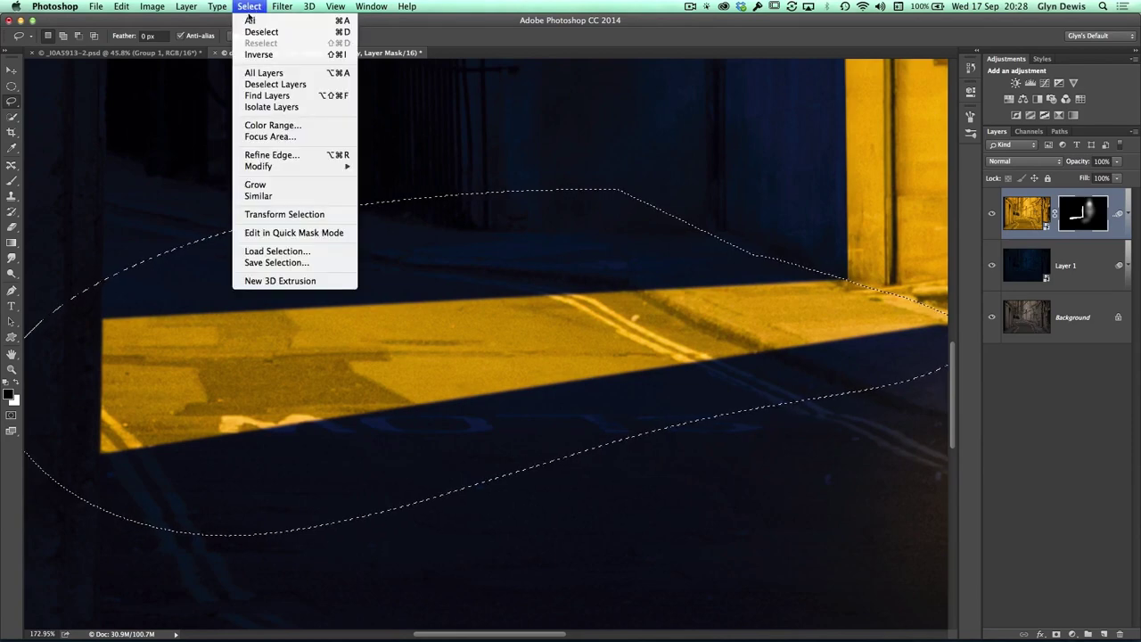
pyautogui.click(261, 31)
pyautogui.moveTo(381, 382); pyautogui.dragTo(355, 406)
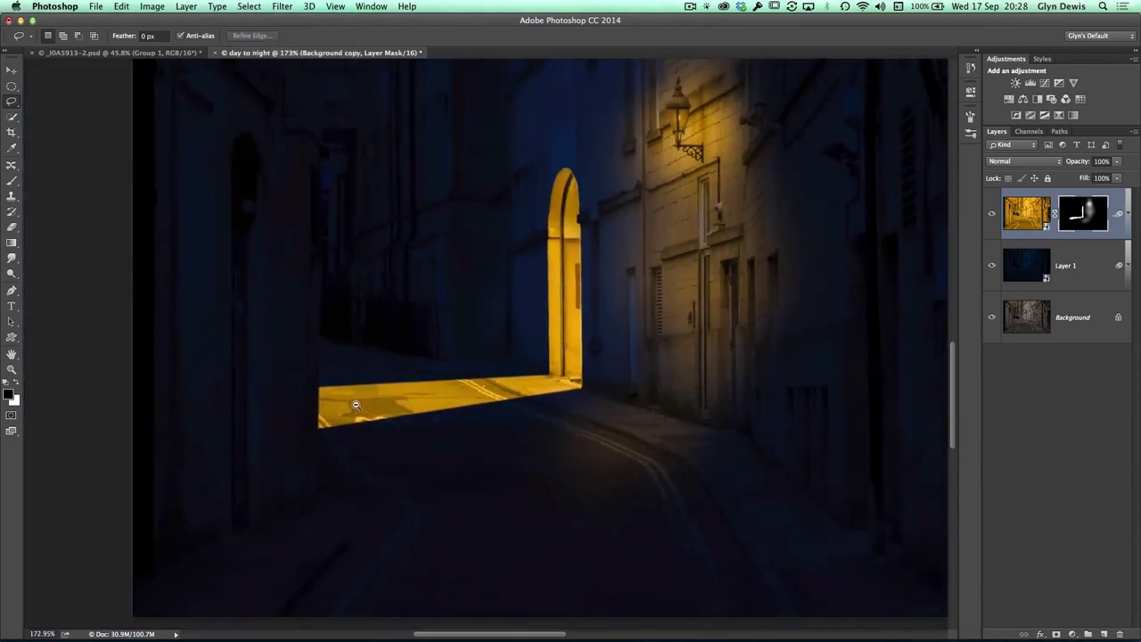
pyautogui.press('super+0')
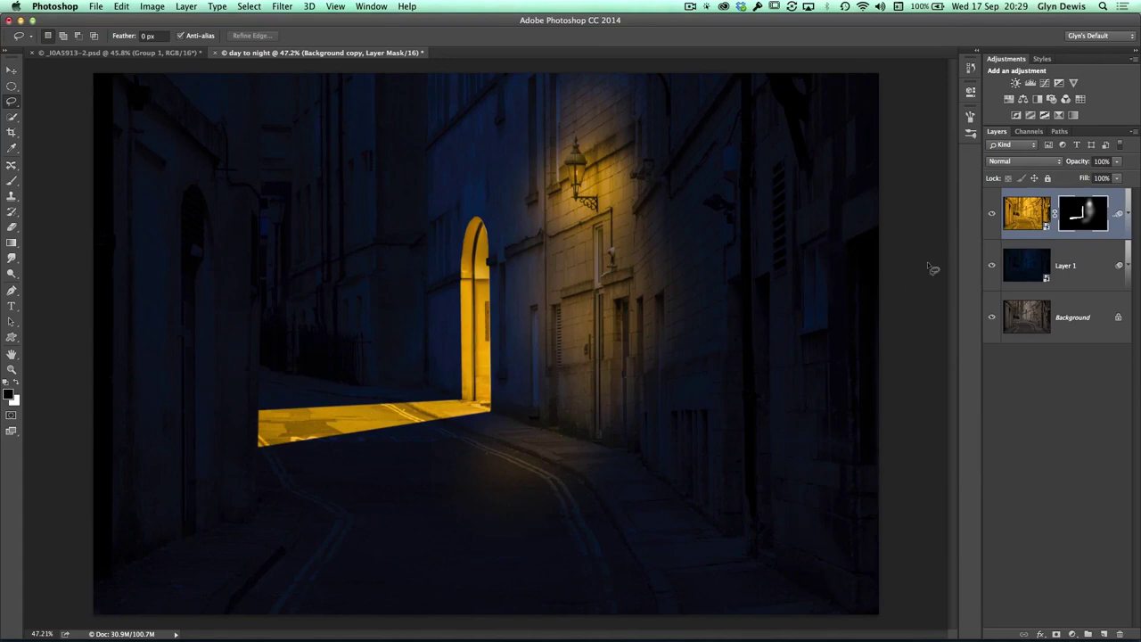
# Display the Background copy layer mask alone, test Levels output values on it, then cancel
pyautogui.keyDown('alt'); pyautogui.click(1078, 214); pyautogui.keyUp('alt')
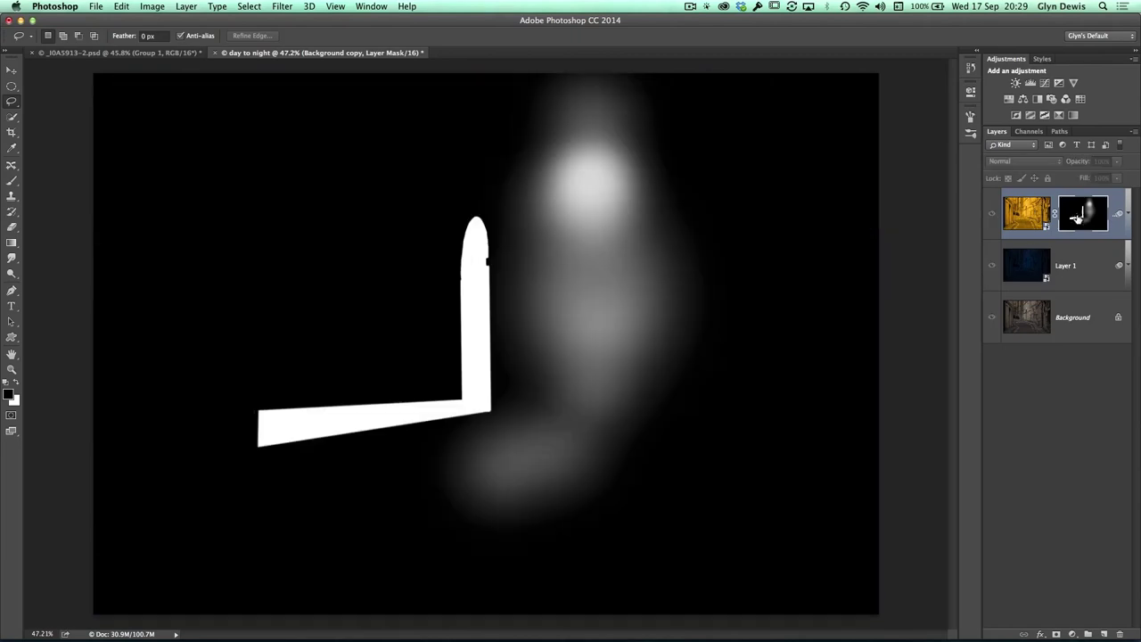
pyautogui.click(420, 423)
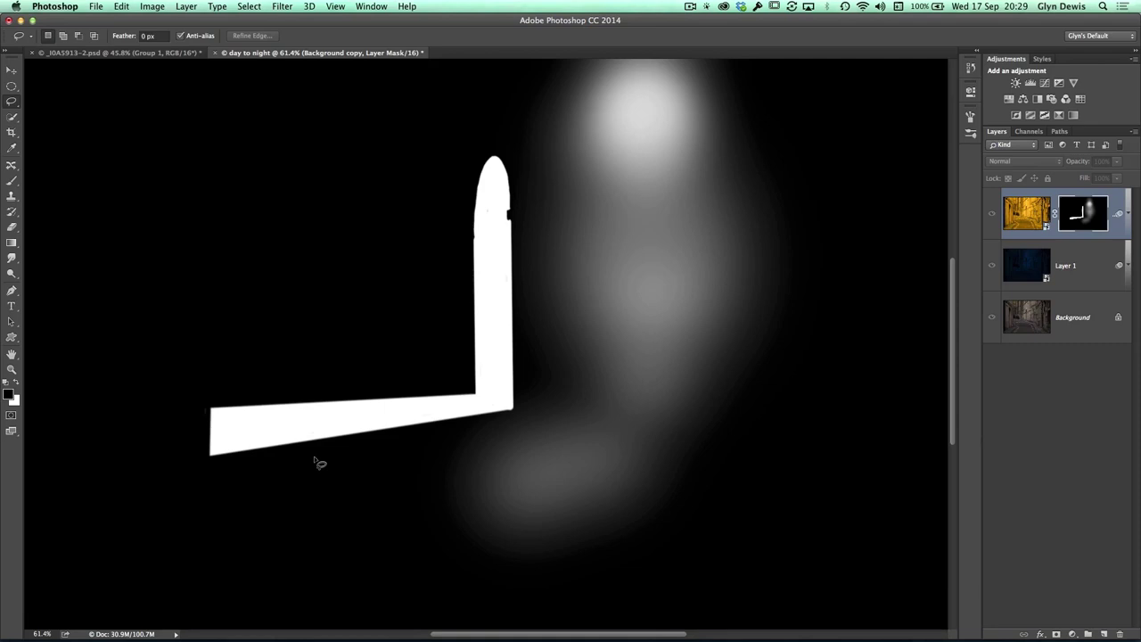
pyautogui.click(150, 8)
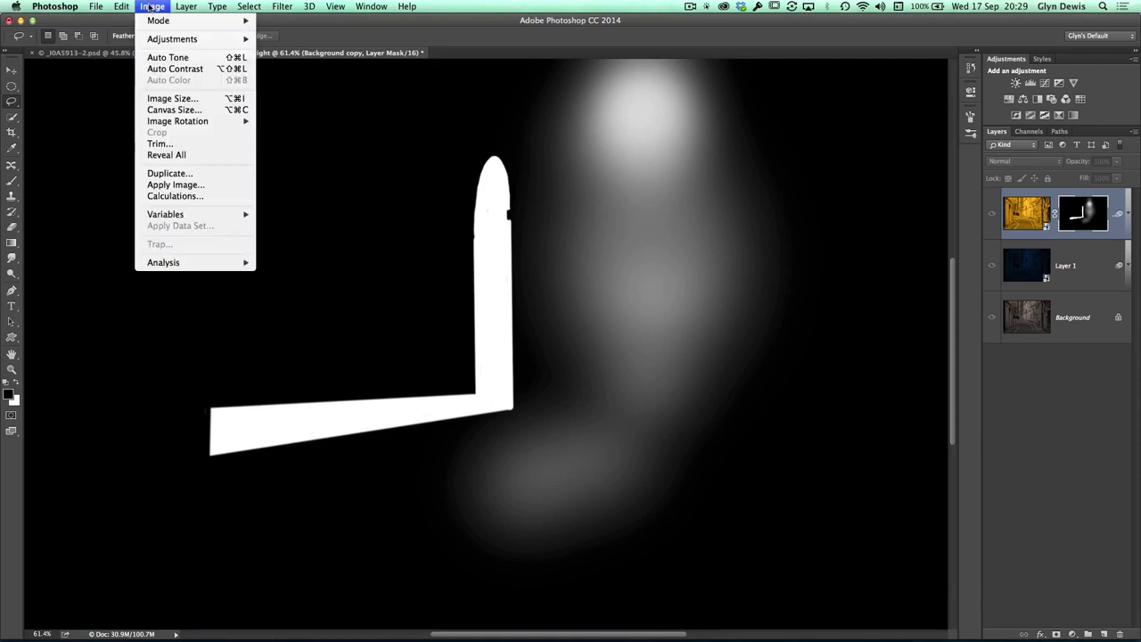
pyautogui.moveTo(205, 43)
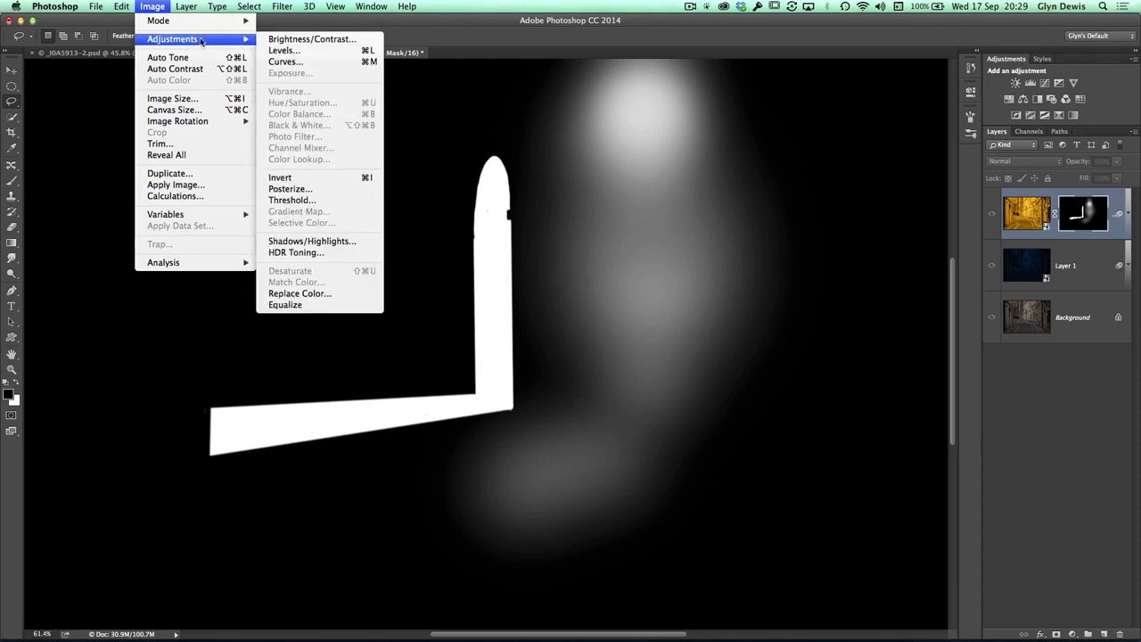
pyautogui.click(280, 63)
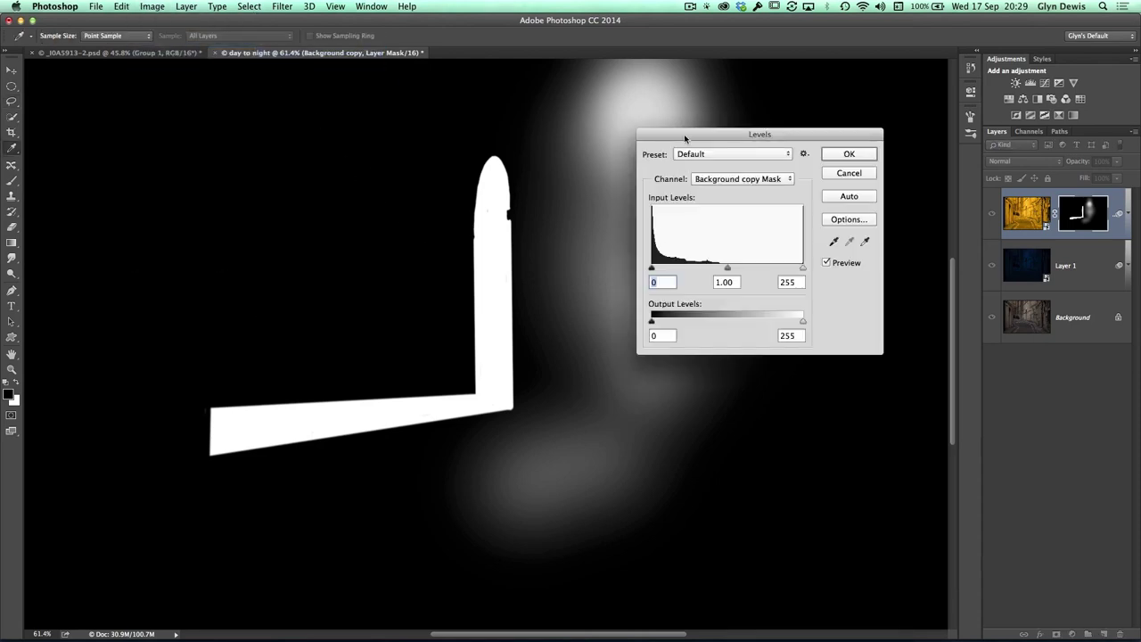
pyautogui.moveTo(682, 140); pyautogui.dragTo(617, 237)
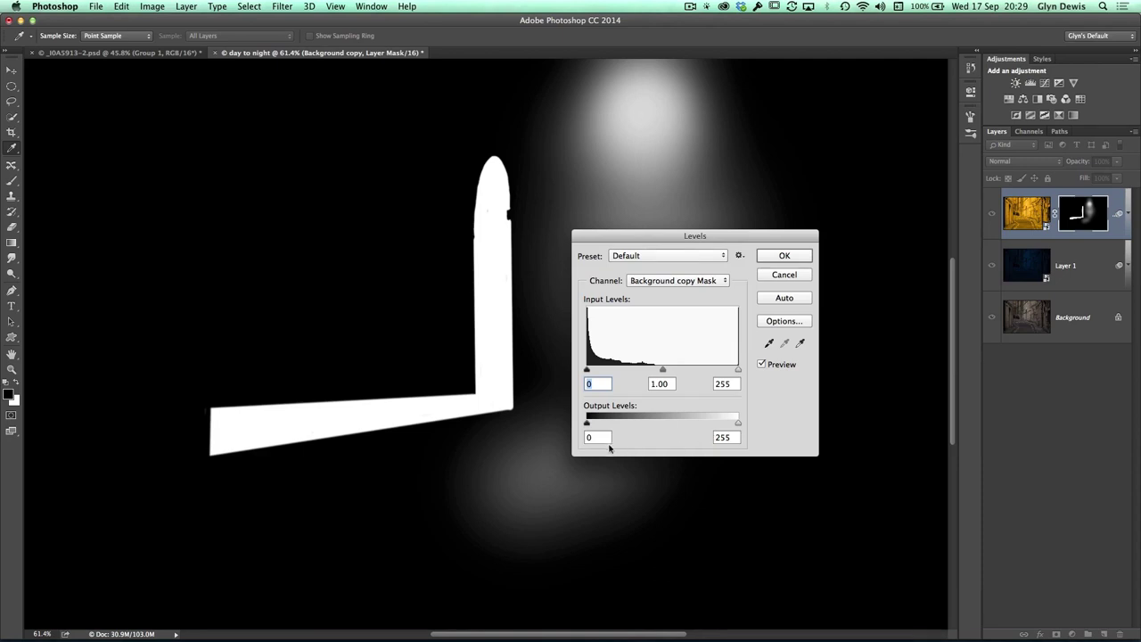
pyautogui.moveTo(632, 429); pyautogui.dragTo(705, 433)
pyautogui.moveTo(586, 426); pyautogui.dragTo(586, 425)
pyautogui.click(739, 424)
pyautogui.moveTo(736, 427); pyautogui.dragTo(695, 424)
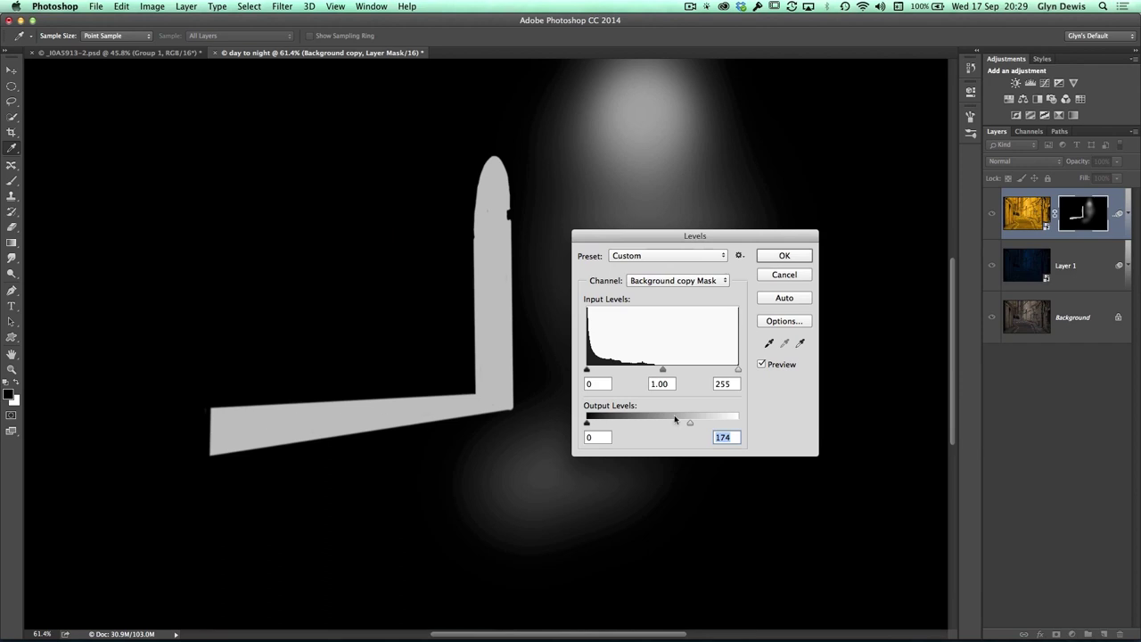
pyautogui.moveTo(690, 428); pyautogui.dragTo(749, 427)
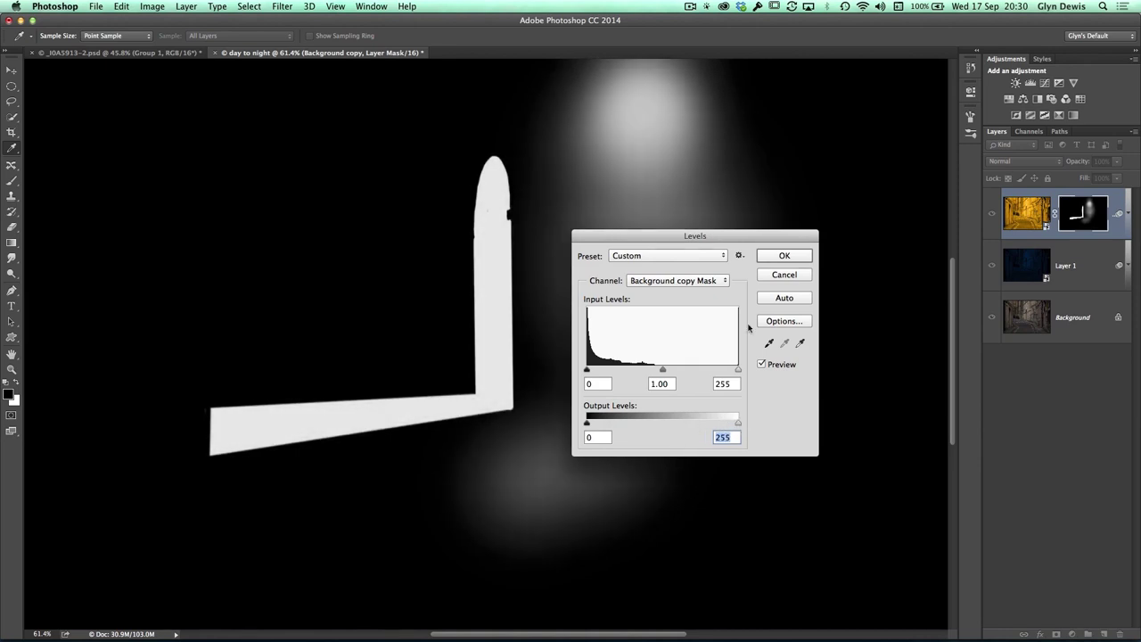
pyautogui.click(782, 275)
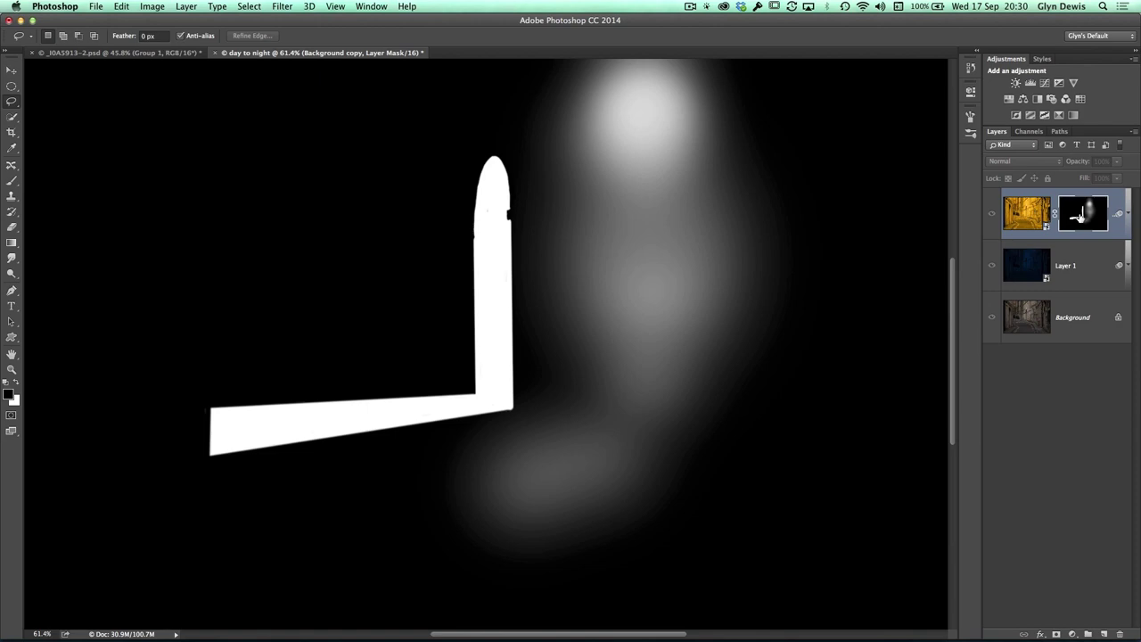
# Return to the colour composite and lasso around the arched doorway and its road light
pyautogui.keyDown('alt'); pyautogui.click(1079, 215); pyautogui.keyUp('alt')
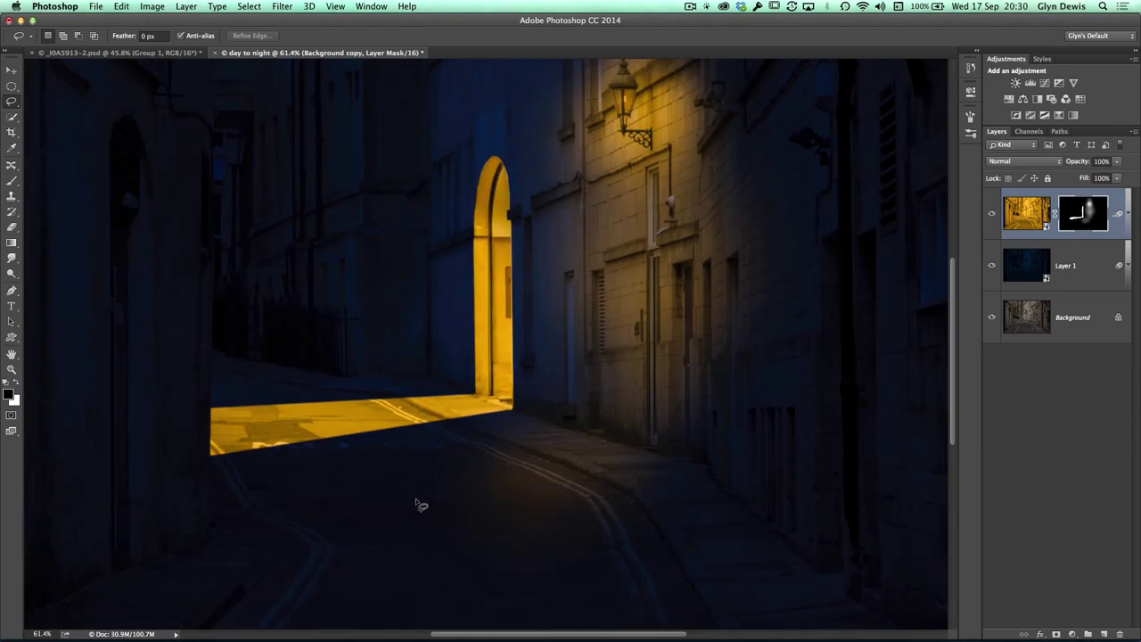
pyautogui.moveTo(487, 136)
pyautogui.mouseDown()
pyautogui.moveTo(521, 184)
pyautogui.moveTo(524, 390)
pyautogui.moveTo(511, 429)
pyautogui.moveTo(174, 486)
pyautogui.moveTo(163, 400)
pyautogui.moveTo(252, 372)
pyautogui.moveTo(442, 367)
pyautogui.moveTo(450, 218)
pyautogui.moveTo(489, 138)
pyautogui.mouseUp()
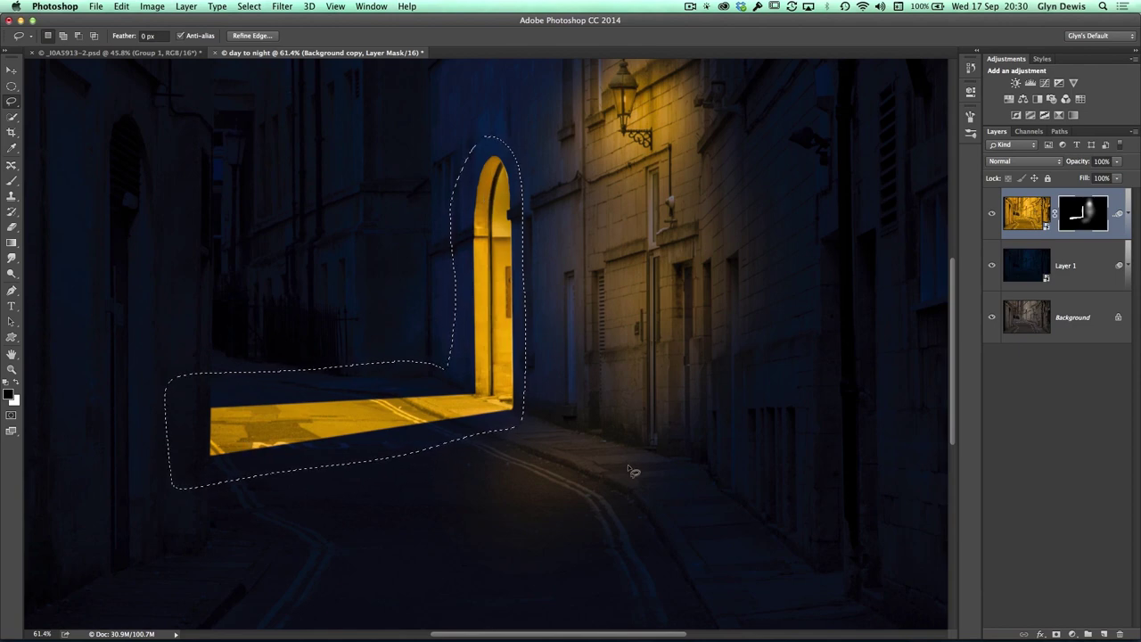
# Apply Levels to the mask with Output white lowered from 255 to 187
pyautogui.click(152, 7)
pyautogui.moveTo(161, 41)
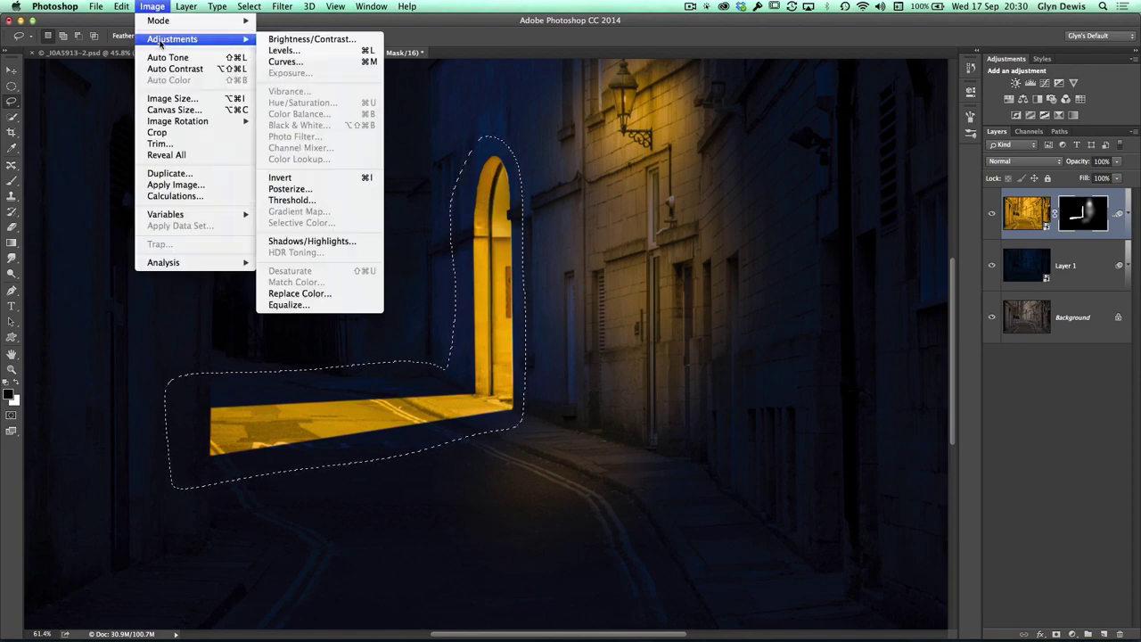
pyautogui.click(284, 50)
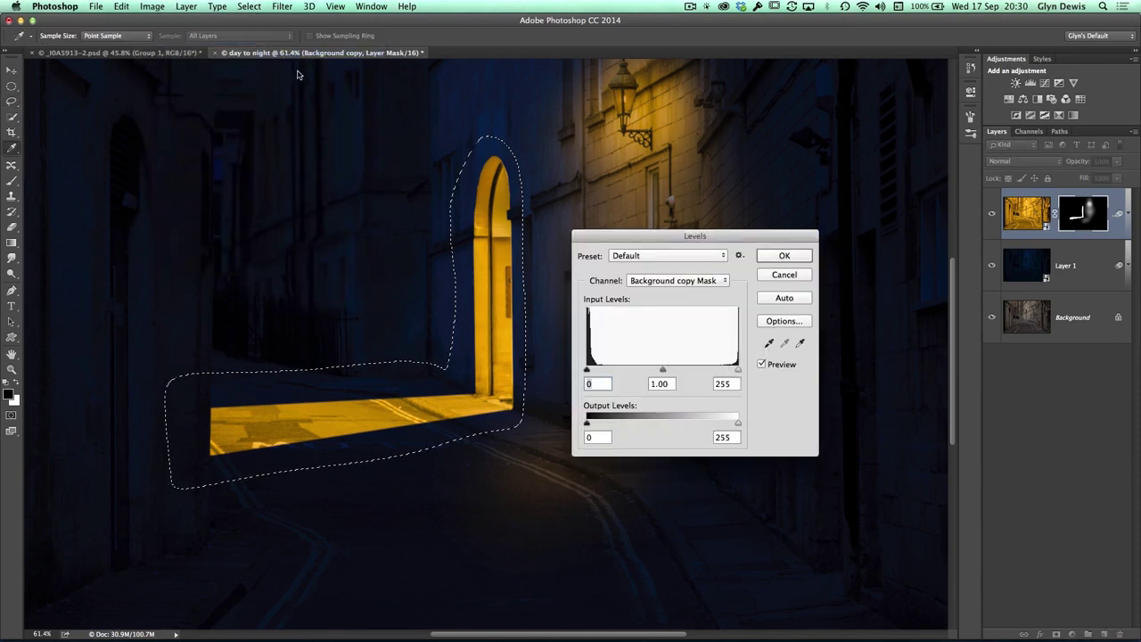
pyautogui.moveTo(614, 238); pyautogui.dragTo(598, 285)
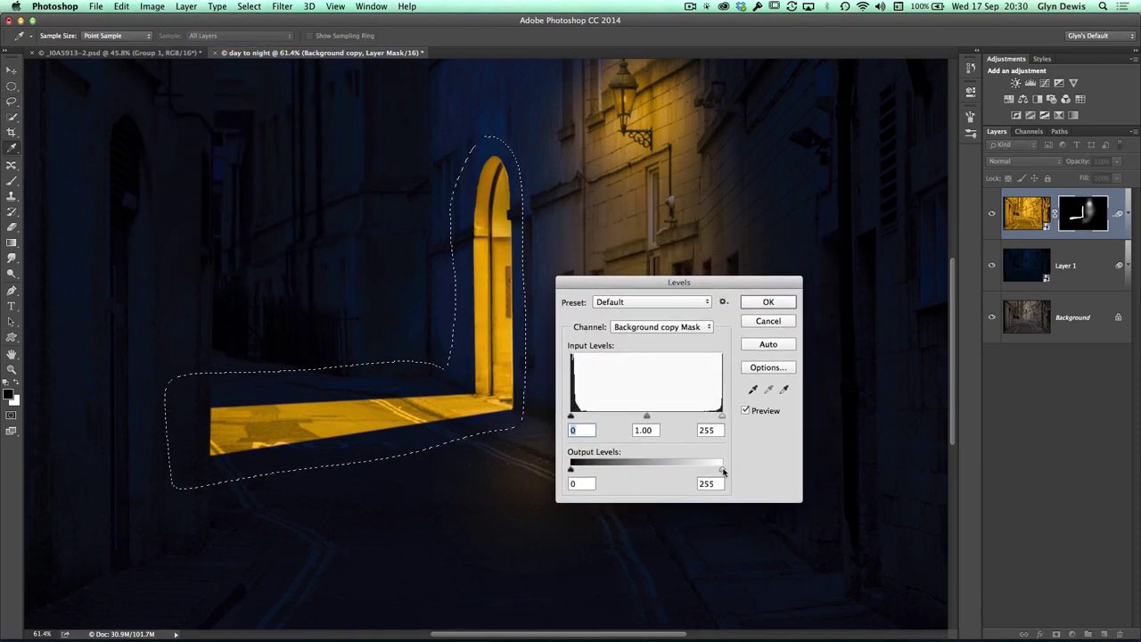
pyautogui.moveTo(723, 472)
pyautogui.mouseDown()
pyautogui.moveTo(713, 471)
pyautogui.moveTo(723, 471)
pyautogui.mouseUp()
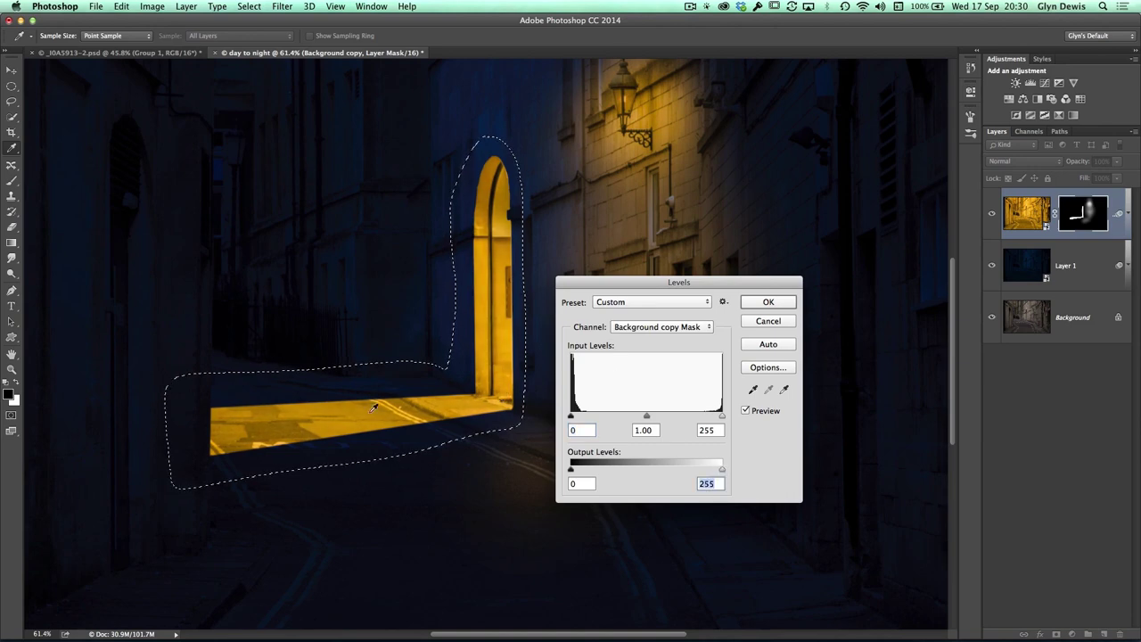
pyautogui.moveTo(721, 470); pyautogui.dragTo(682, 469)
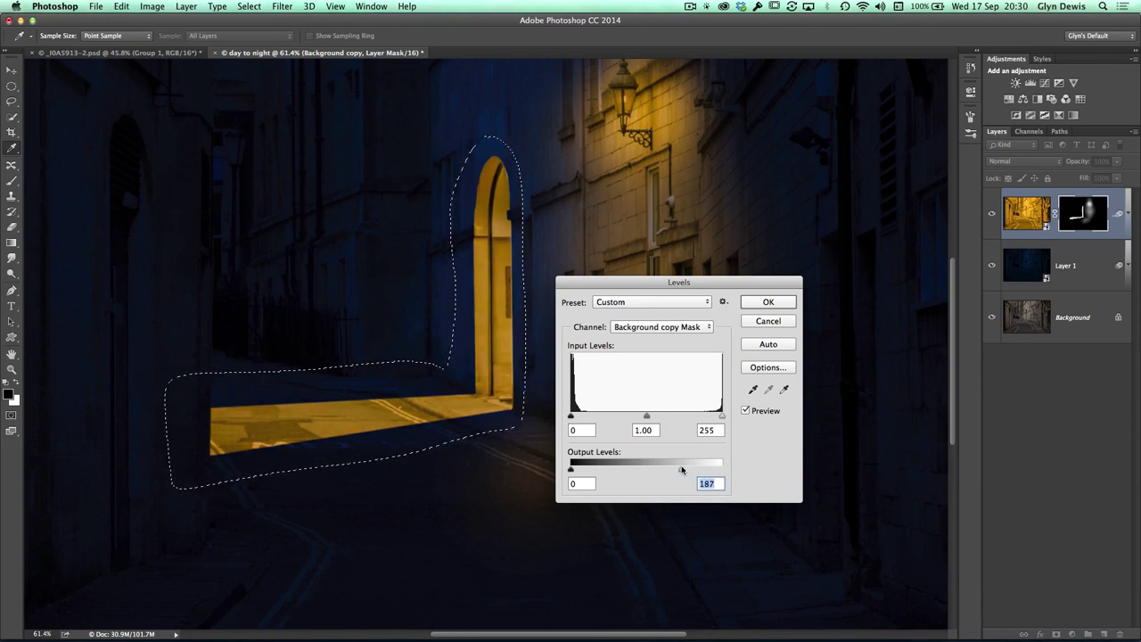
pyautogui.click(764, 302)
# Deselect, fit the image on screen, then zoom in on the doorway and lit road patch
pyautogui.click(248, 6)
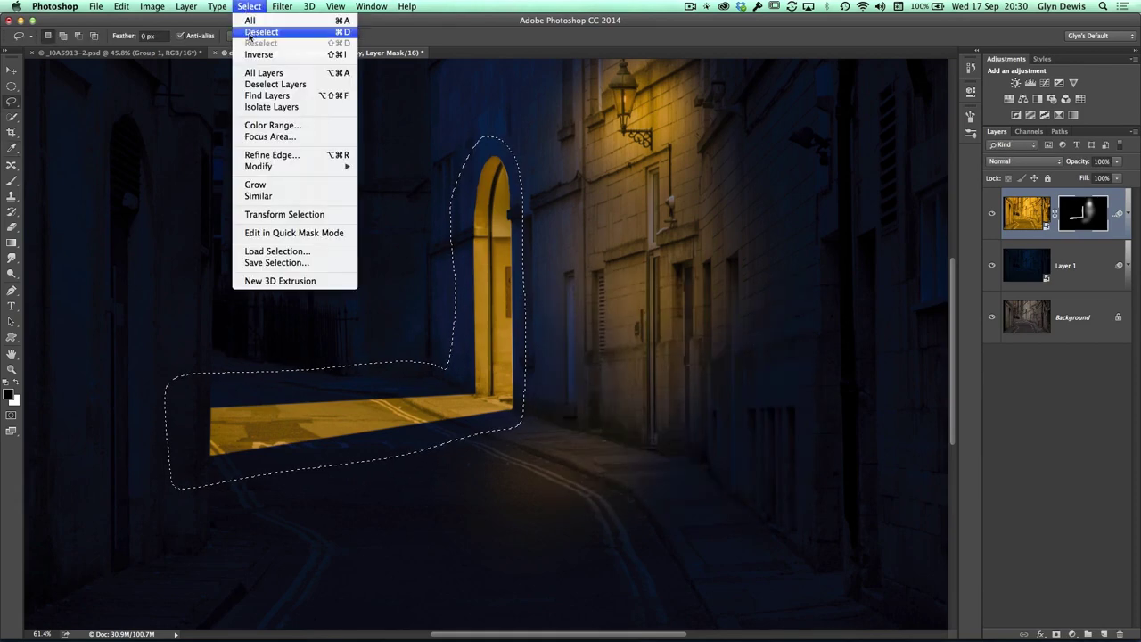
pyautogui.click(262, 85)
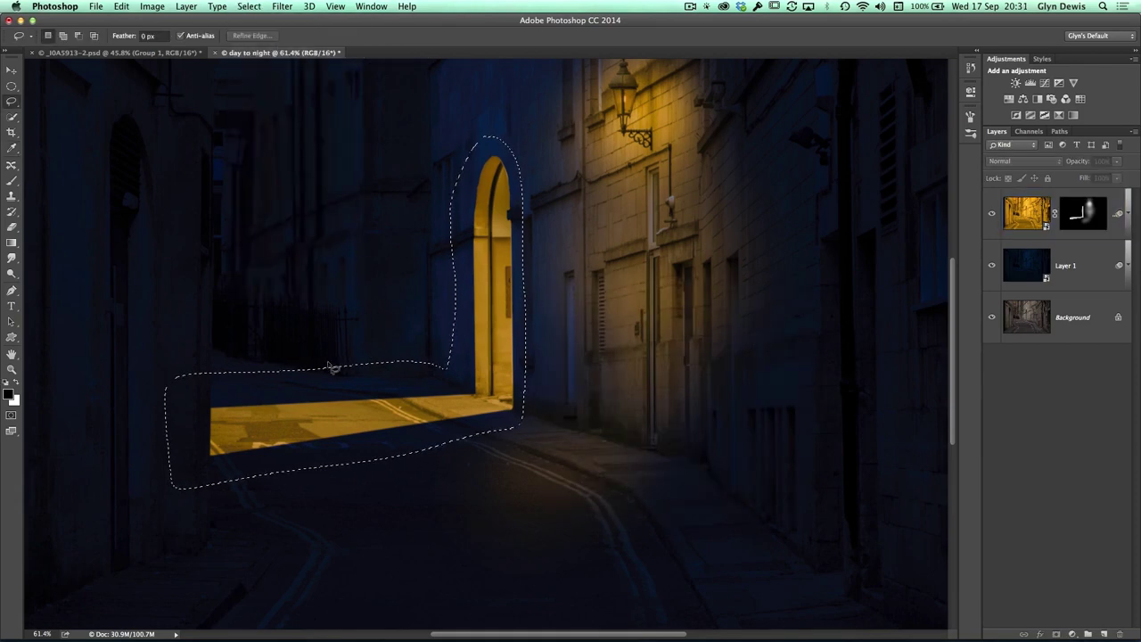
pyautogui.click(249, 6)
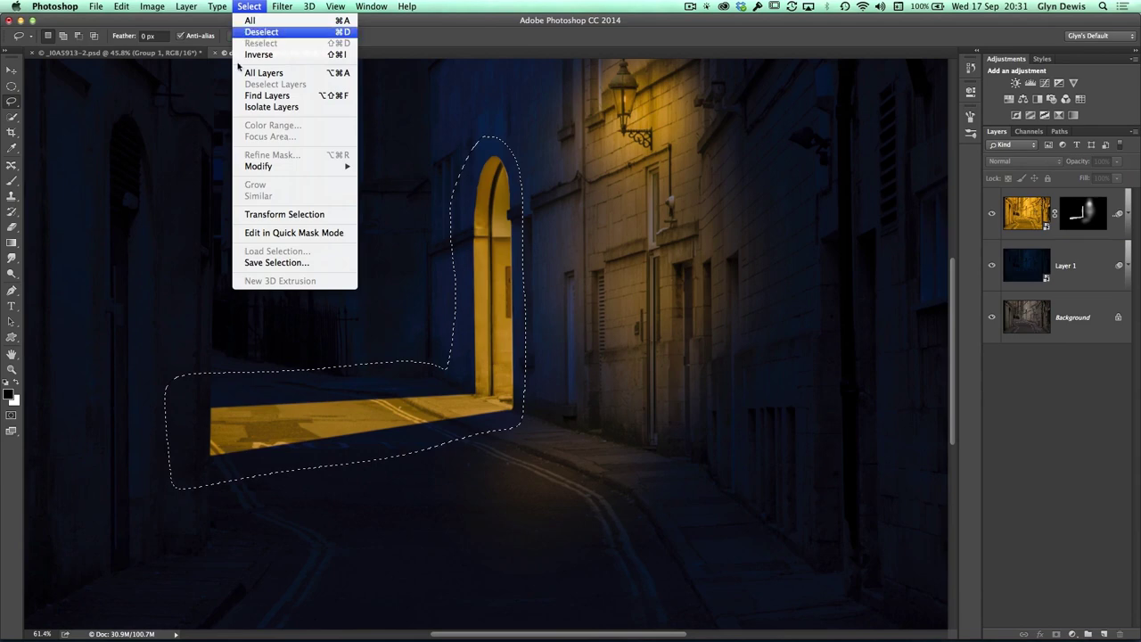
pyautogui.click(254, 32)
pyautogui.doubleClick(13, 356)
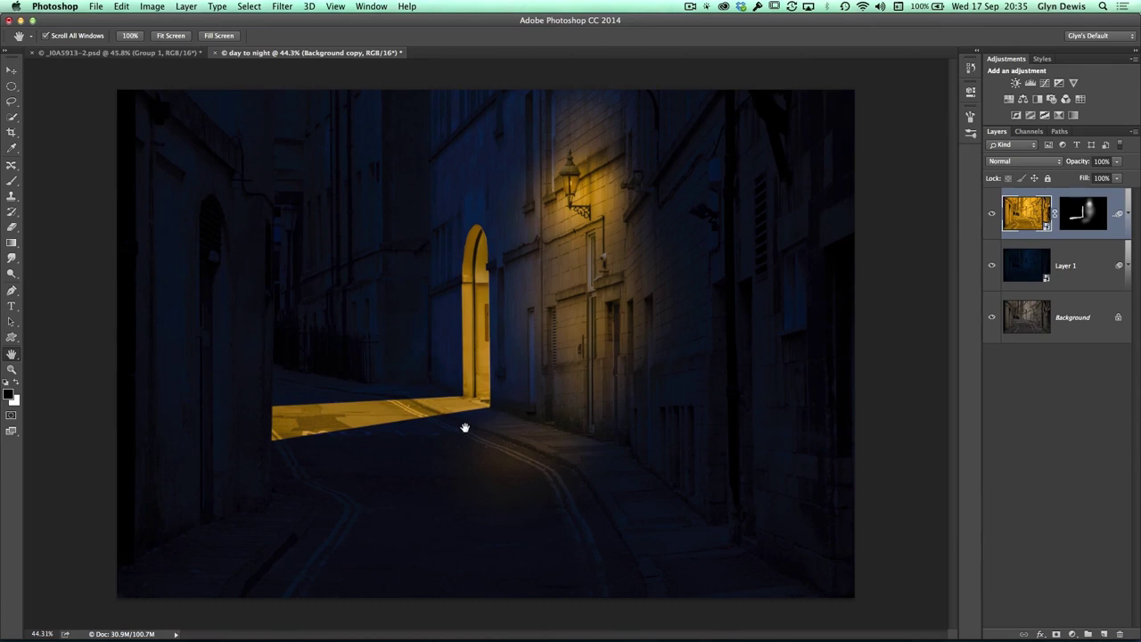
pyautogui.keyDown('super'); pyautogui.click(418, 413); pyautogui.keyUp('super')
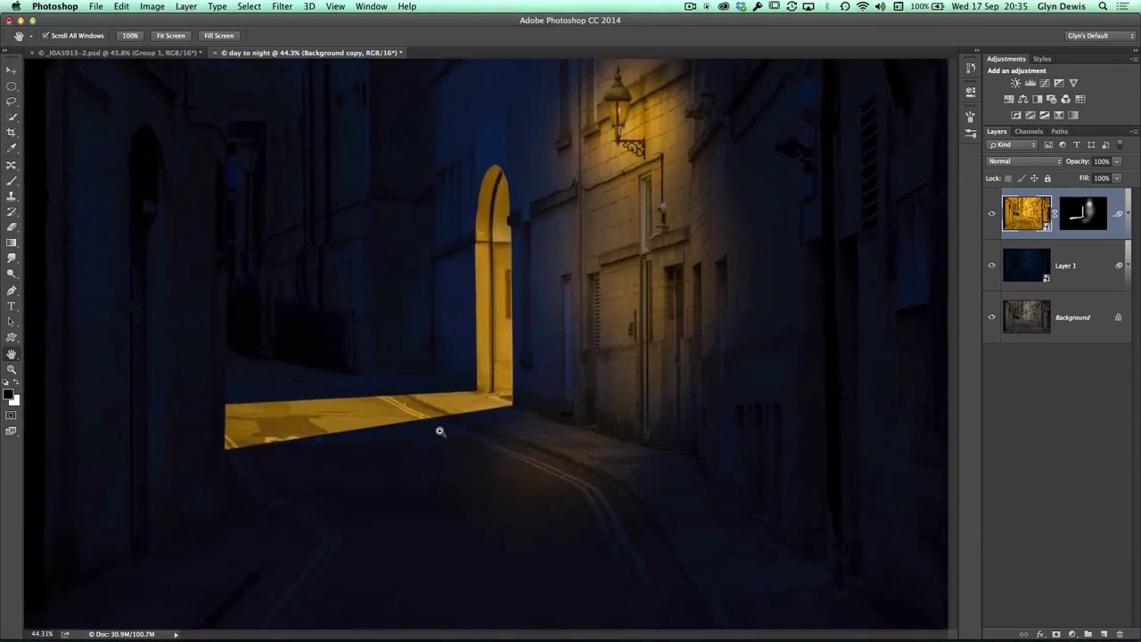
pyautogui.keyDown('super'); pyautogui.click(439, 432); pyautogui.keyUp('super')
pyautogui.moveTo(433, 449); pyautogui.dragTo(478, 425)
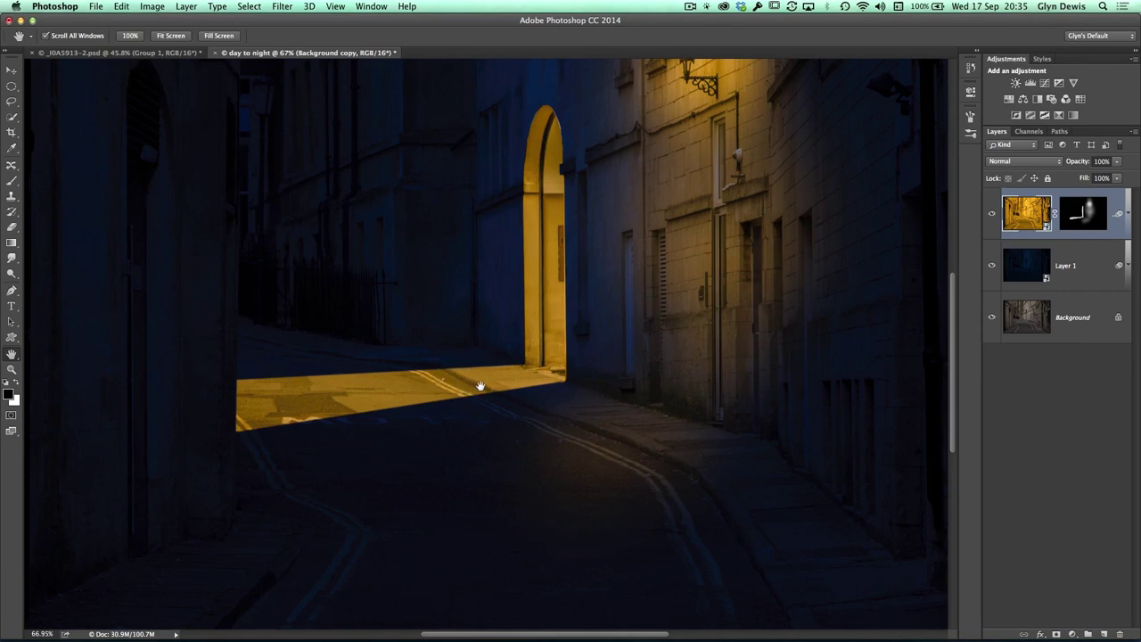
pyautogui.press('v')
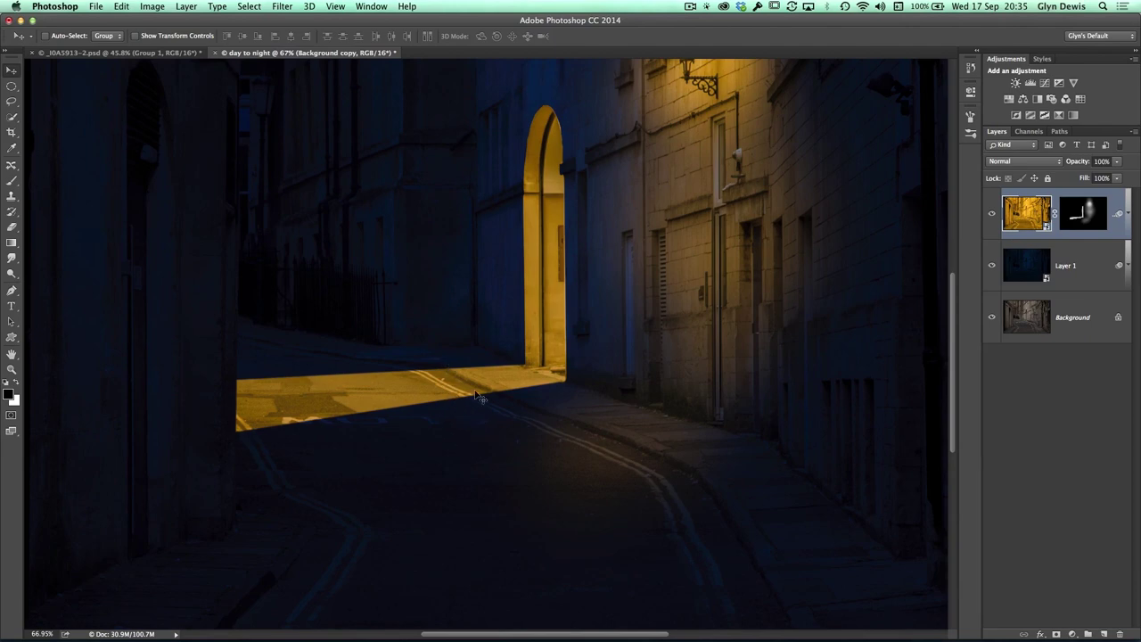
# On a new layer, draw a straight black line along the kerb with a 74%-hardness brush
pyautogui.click(1103, 634)
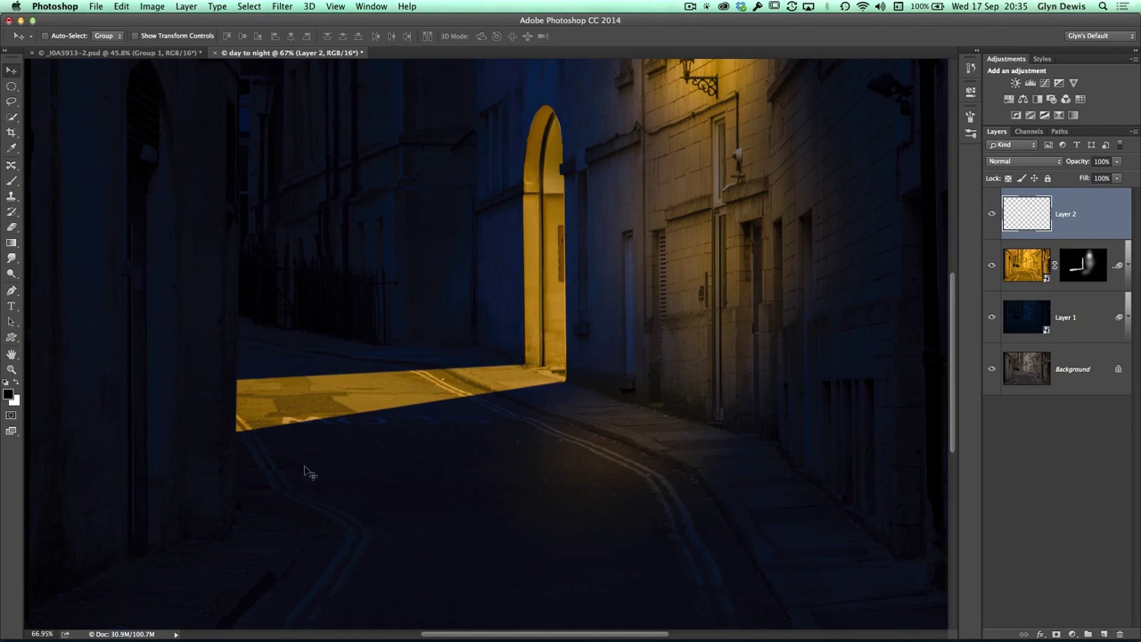
pyautogui.press('b')
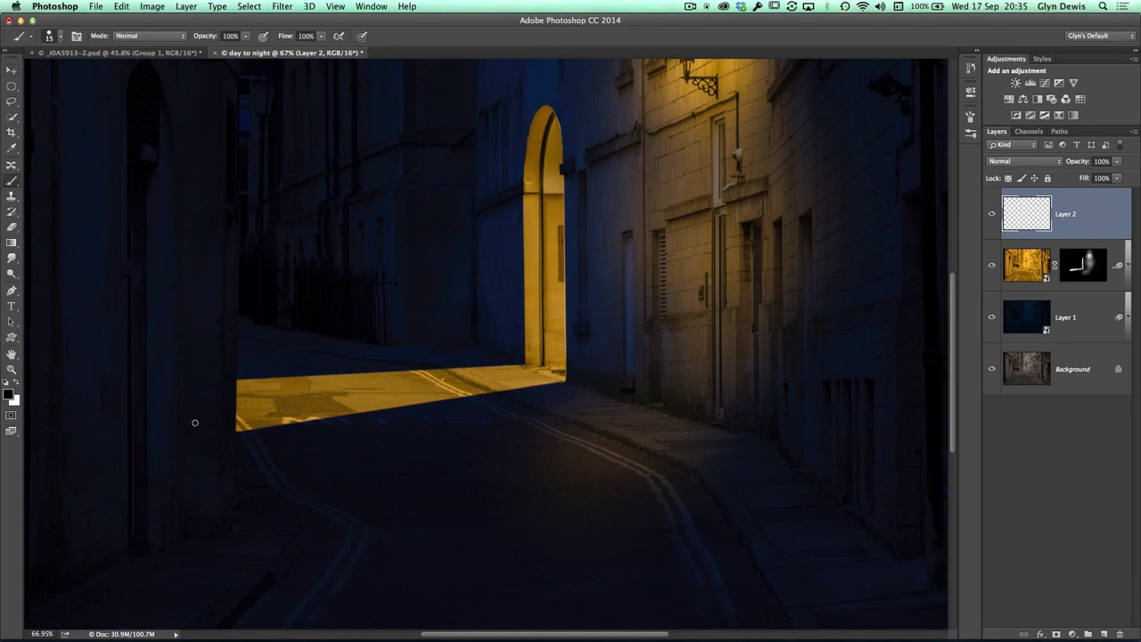
pyautogui.click(60, 38)
pyautogui.moveTo(139, 104); pyautogui.dragTo(118, 104)
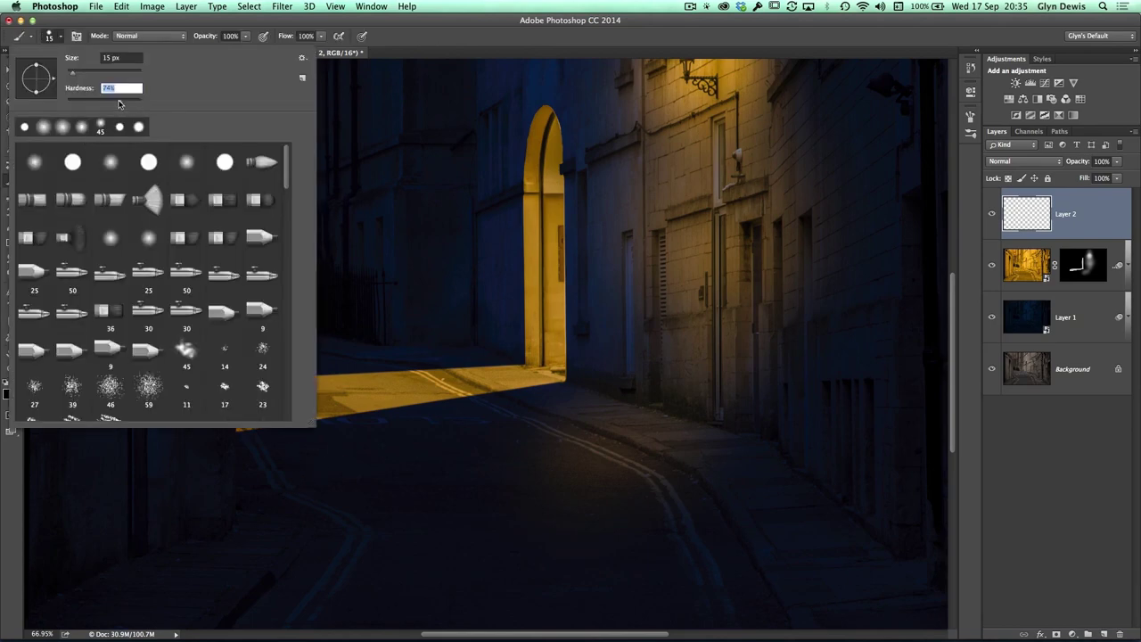
pyautogui.press('Return')
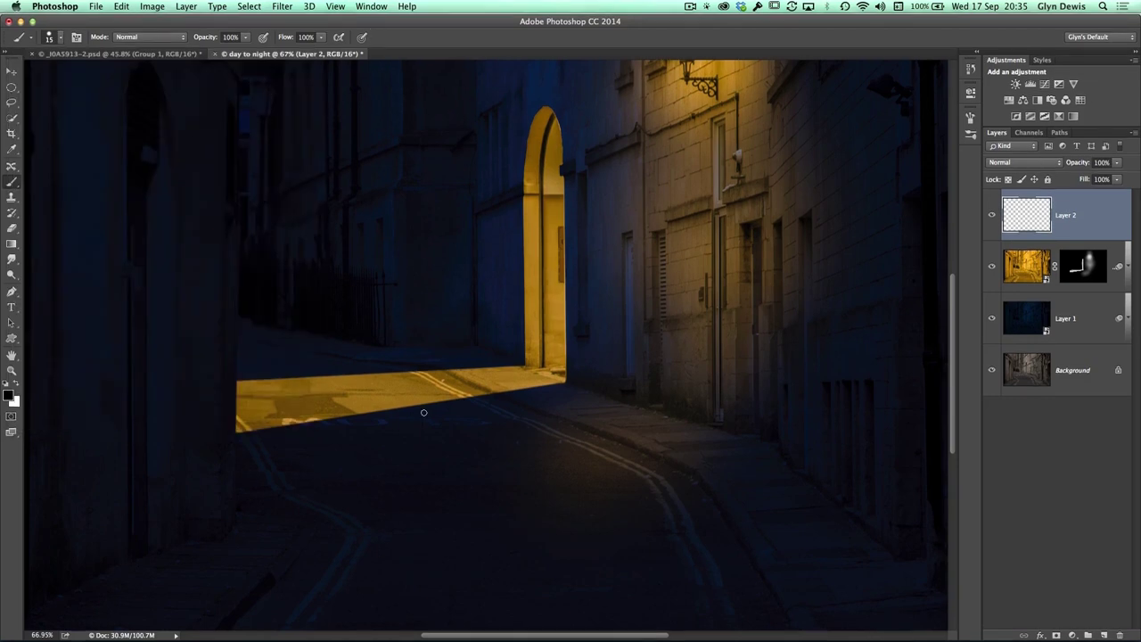
pyautogui.click(441, 370)
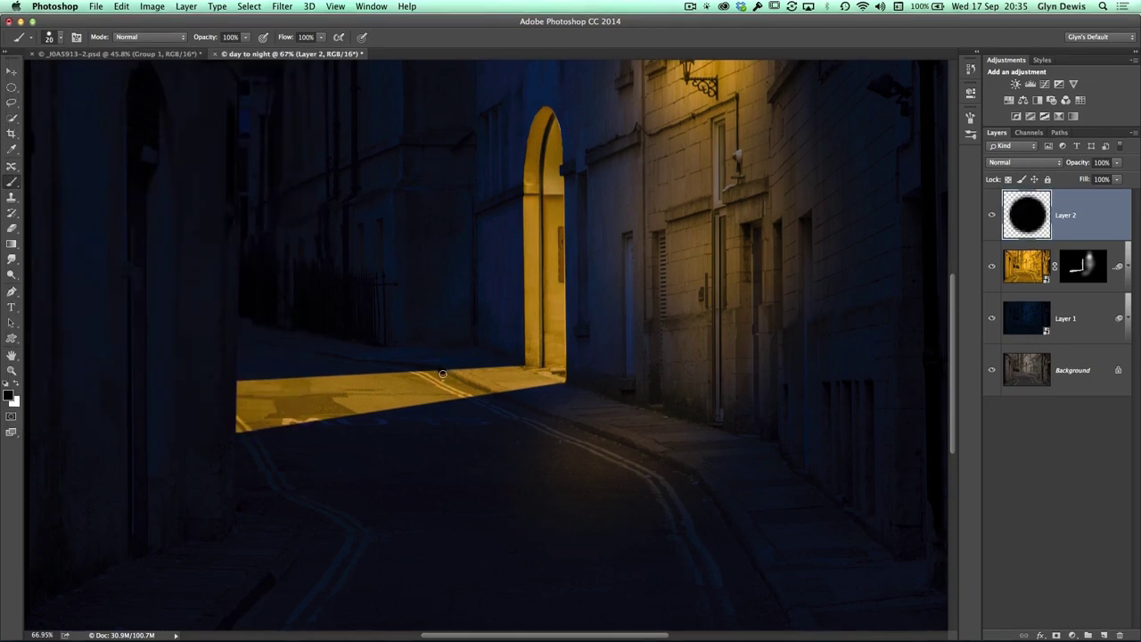
pyautogui.keyDown('shift'); pyautogui.click(492, 393); pyautogui.keyUp('shift')
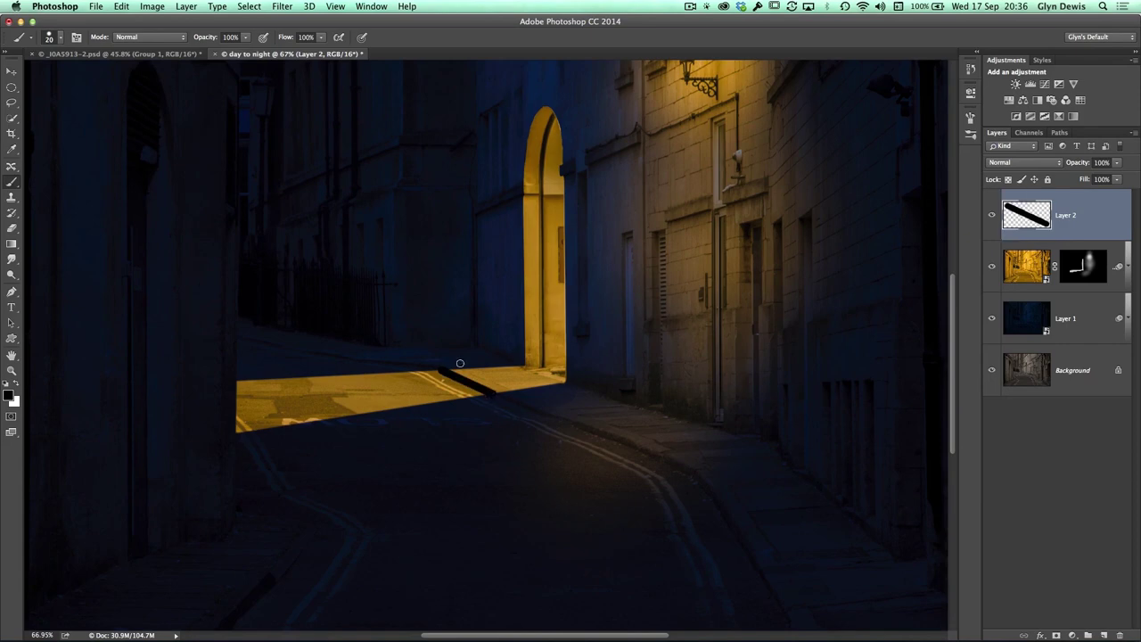
pyautogui.click(283, 7)
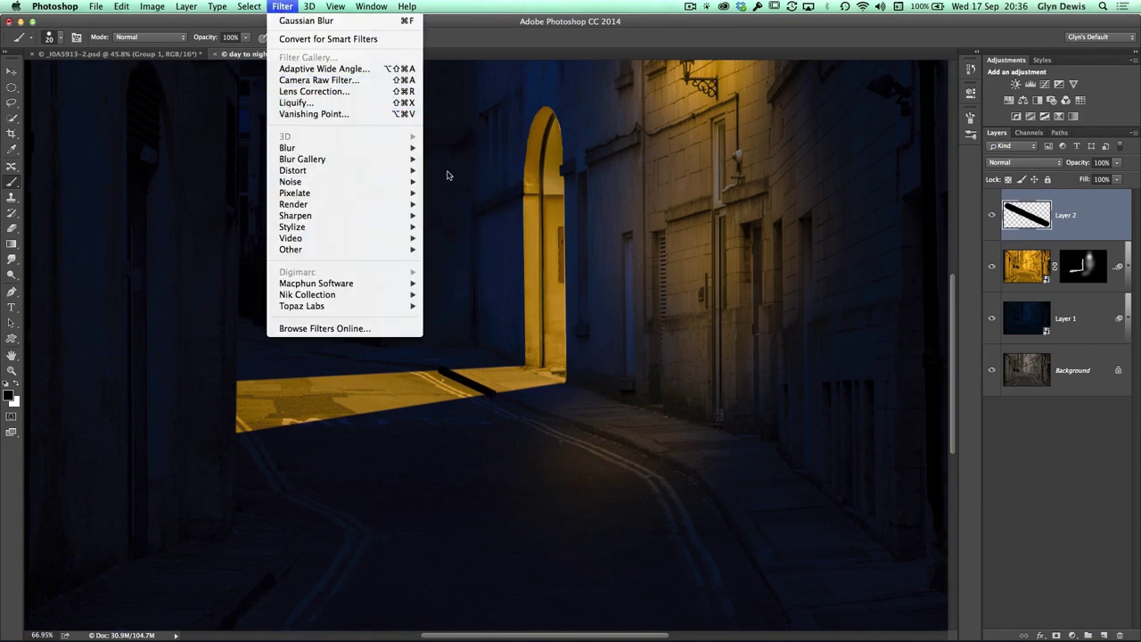
# Blur the black kerb stroke with a 9.9-pixel Gaussian Blur
pyautogui.moveTo(417, 148)
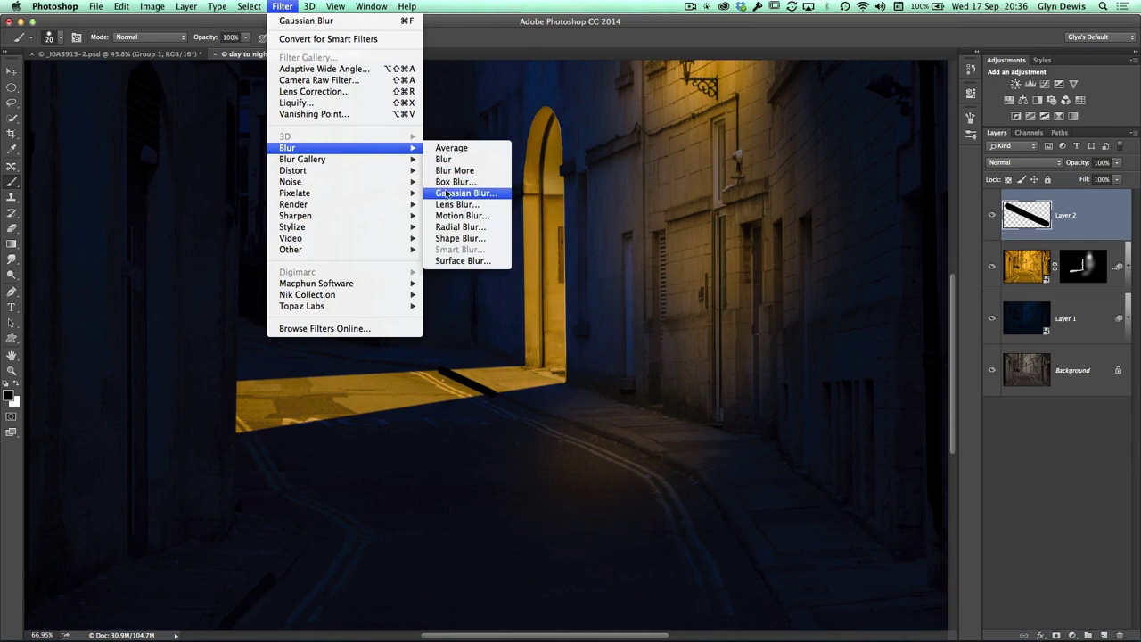
pyautogui.click(448, 192)
pyautogui.moveTo(665, 449); pyautogui.dragTo(693, 452)
pyautogui.moveTo(698, 452); pyautogui.dragTo(704, 450)
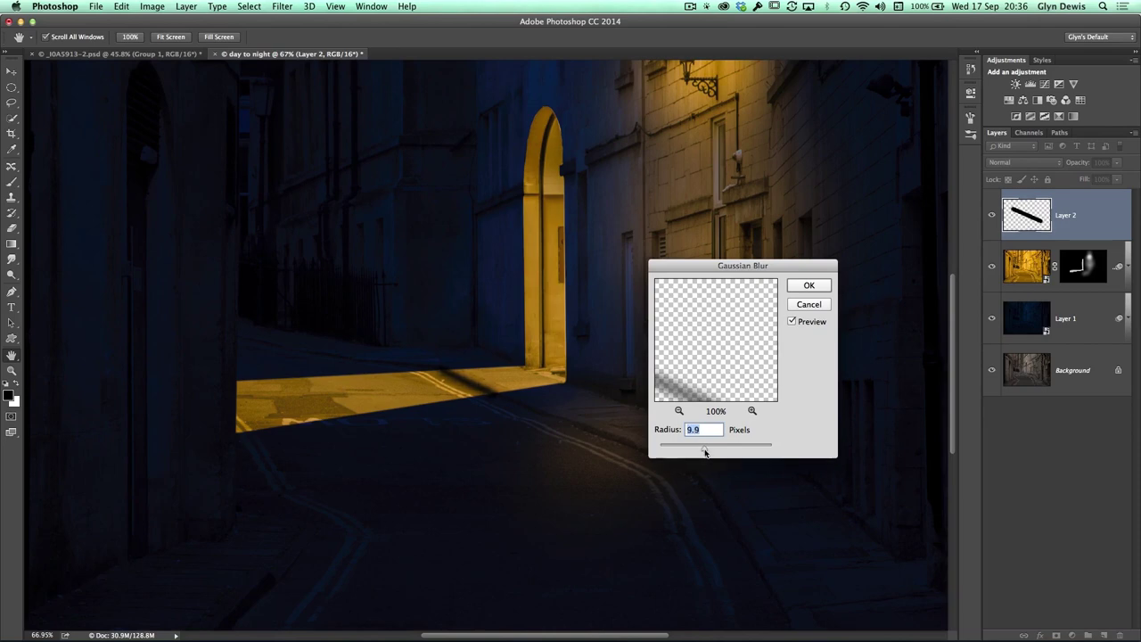
pyautogui.click(806, 286)
# Toggle Layer 2's visibility to compare the scene with and without the blurred shadow
pyautogui.press('b')
pyautogui.click(991, 217)
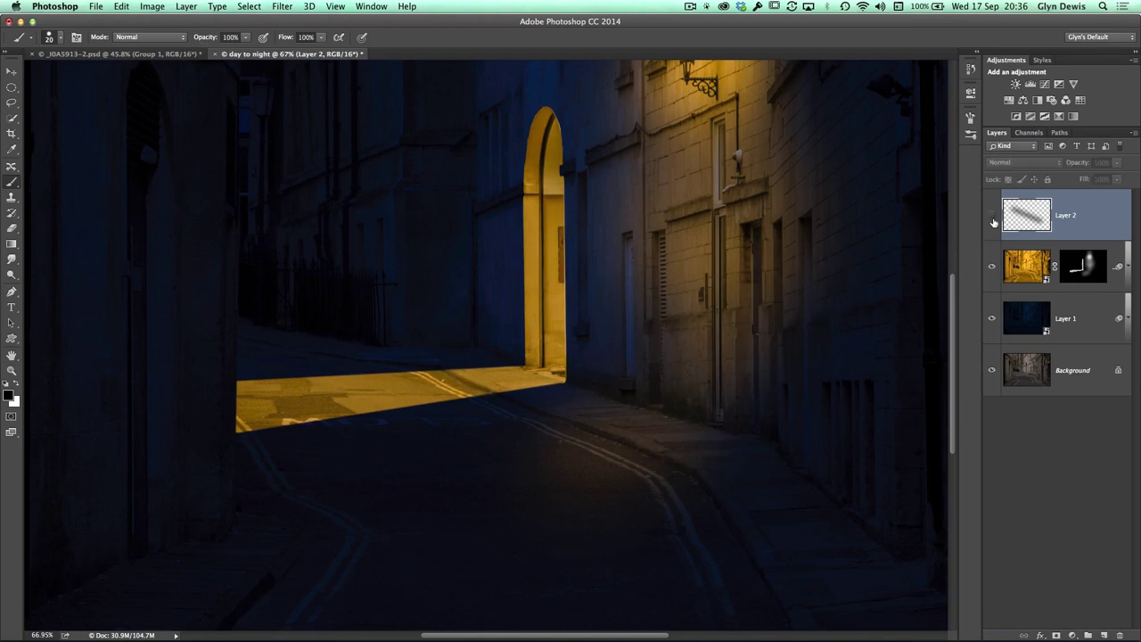
pyautogui.click(991, 218)
pyautogui.click(991, 217)
pyautogui.click(992, 223)
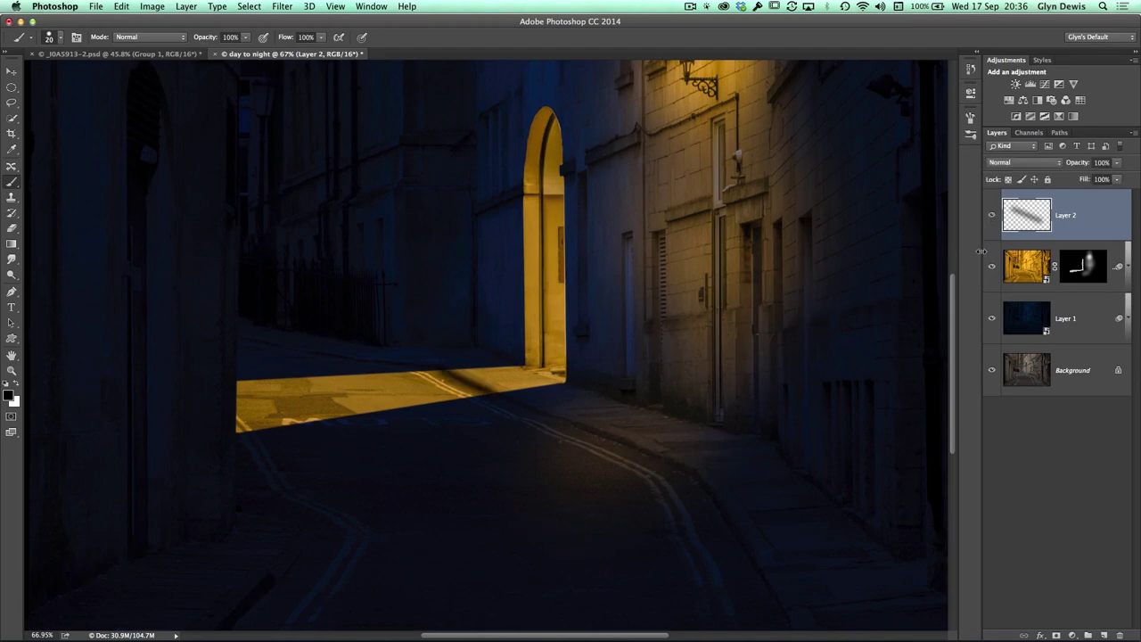
pyautogui.press('e')
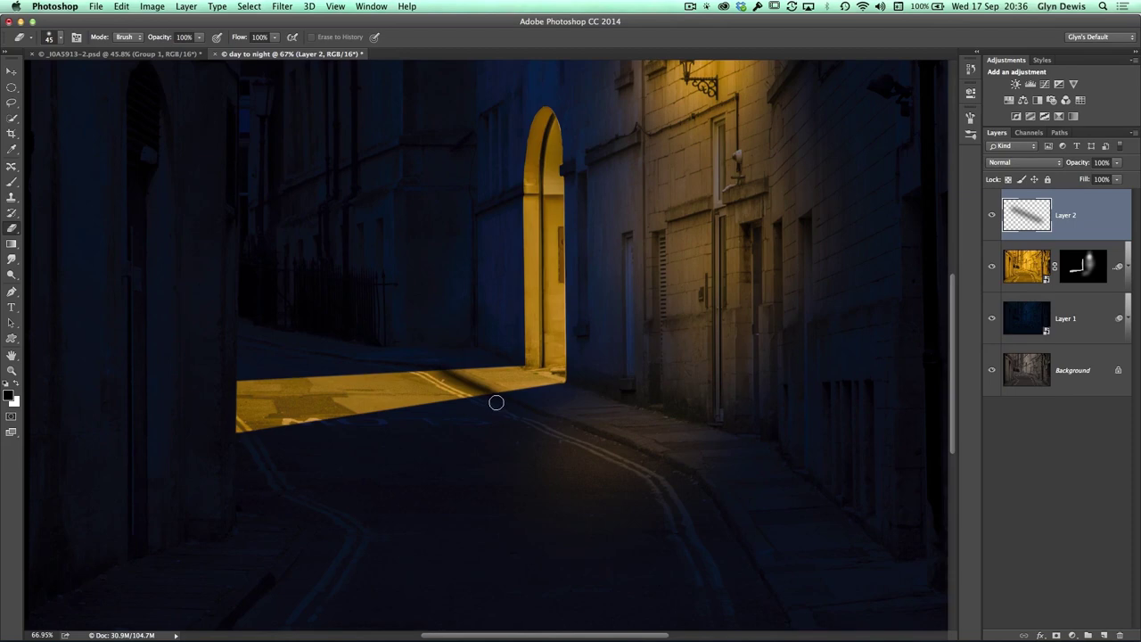
# Zoom out, show only the Background daytime photo, then restore all night layers for comparison
pyautogui.moveTo(446, 436); pyautogui.dragTo(408, 425)
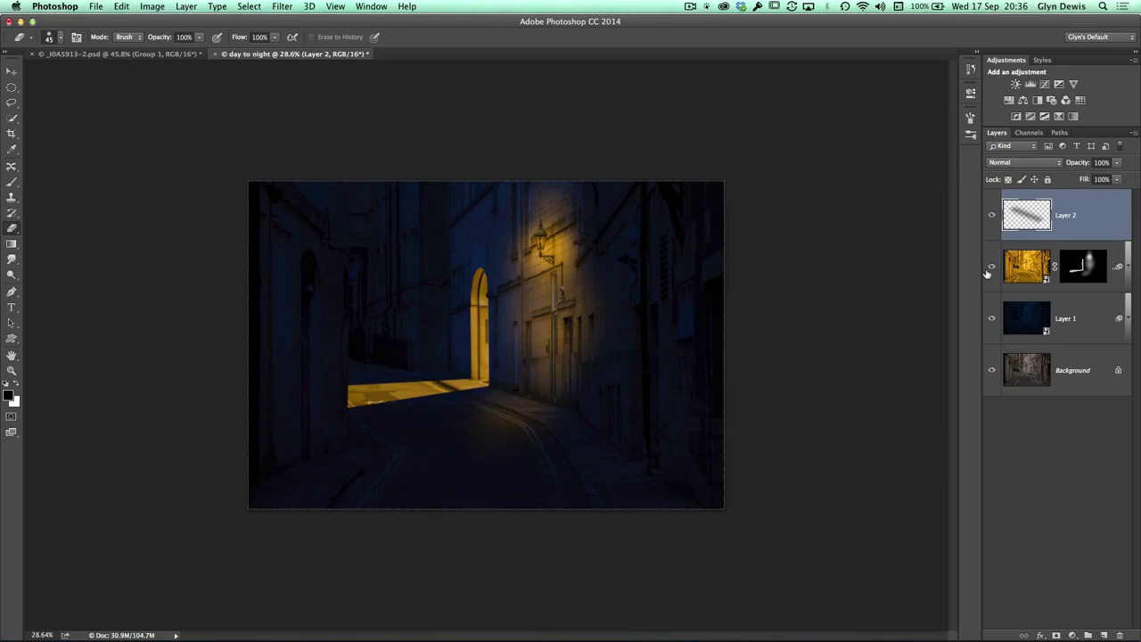
pyautogui.keyDown('alt'); pyautogui.click(991, 370); pyautogui.keyUp('alt')
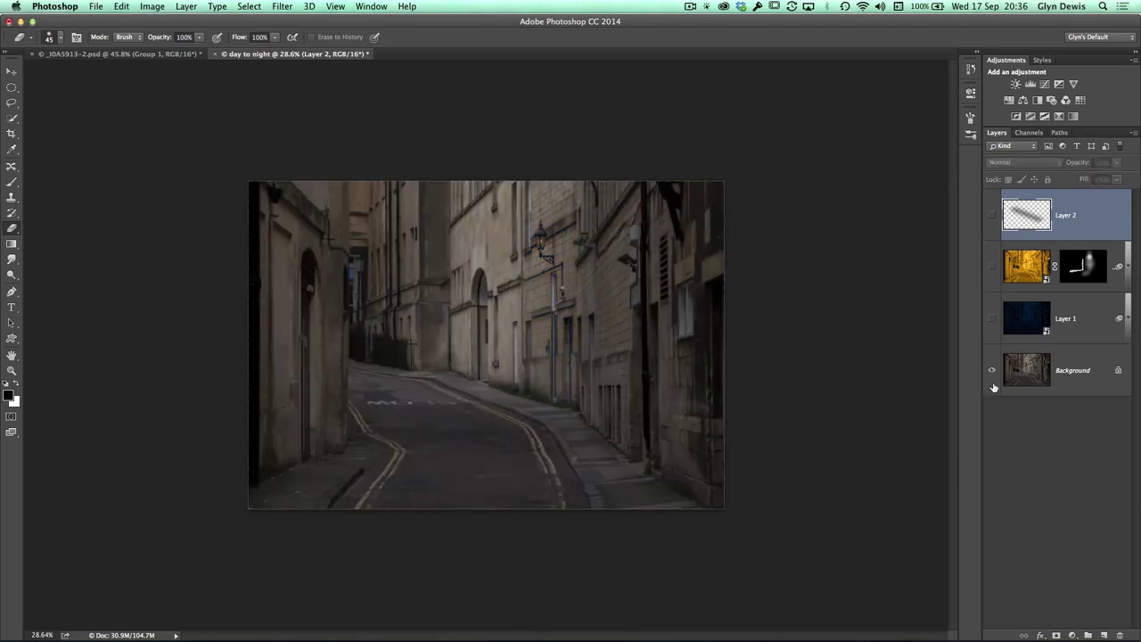
pyautogui.keyDown('alt'); pyautogui.click(992, 385); pyautogui.keyUp('alt')
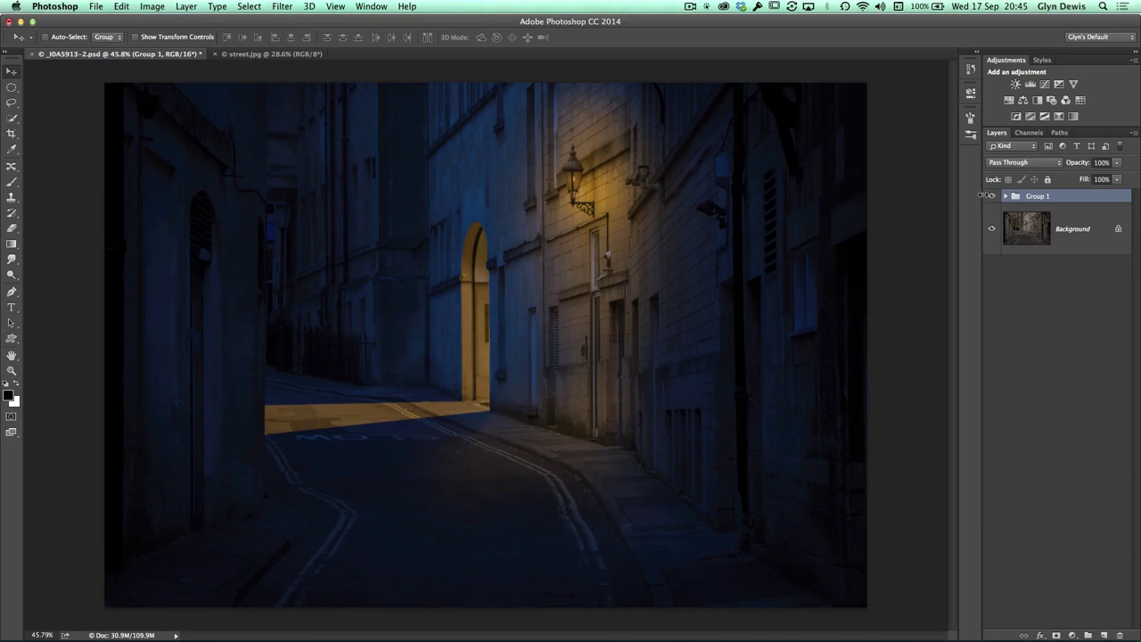
# Hide Group 1's night grade so the alley shows its original daytime colours
pyautogui.click(991, 196)
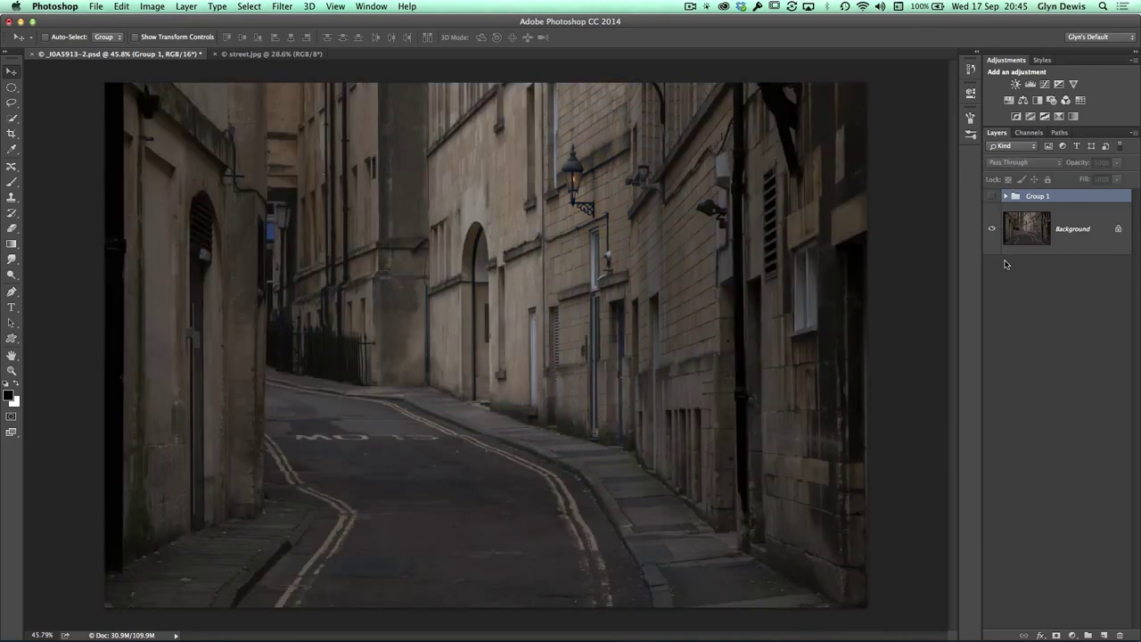